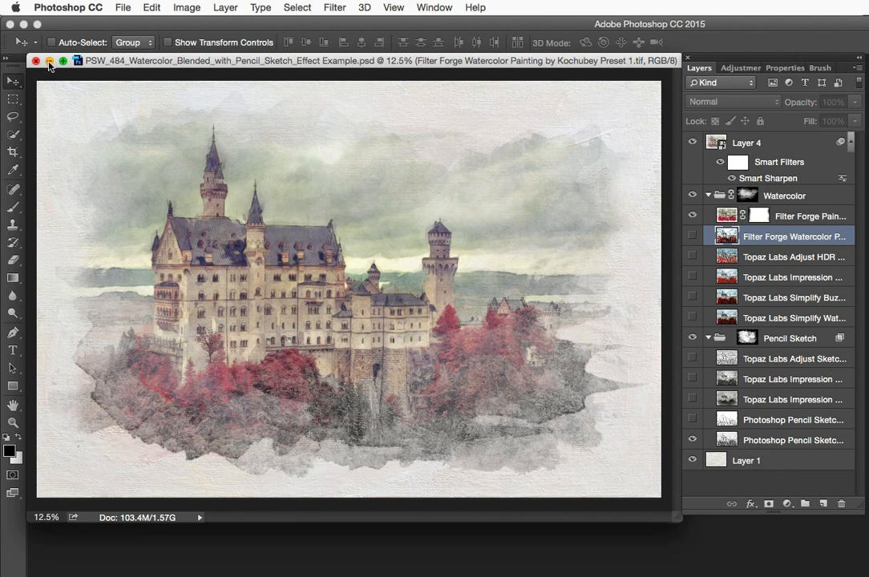
Minimize the finished example document and copy the castle photo as a new layer onto the FrenchKiss_Tableaux_CremeFraiche texture
{"action": "left_click", "coordinate": [49, 61]}
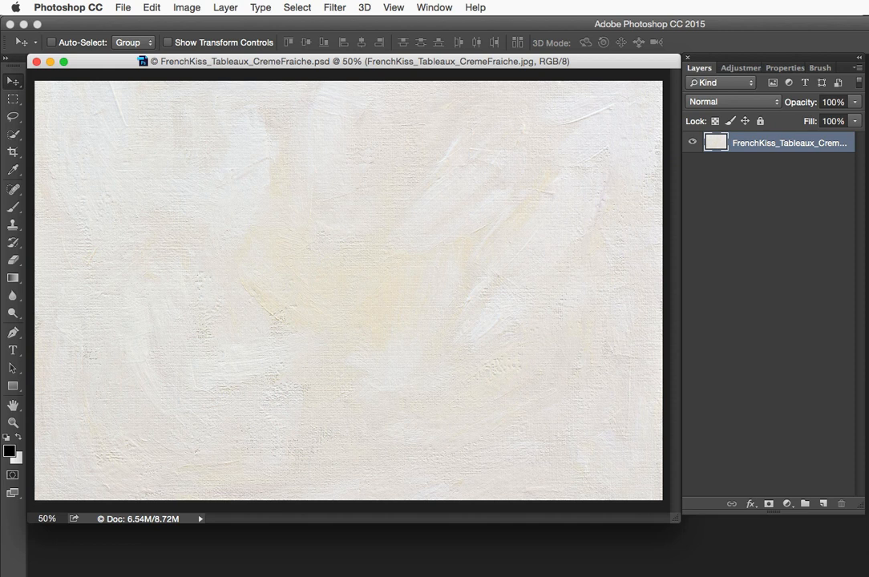
{"action": "mouse_move", "coordinate": [2, 465]}
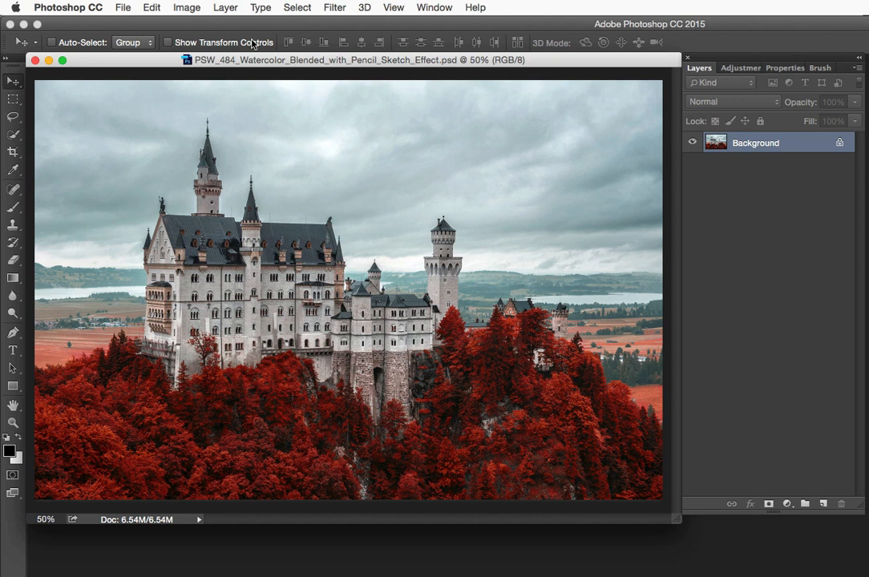
{"action": "left_click_drag", "start_coordinate": [147, 58], "coordinate": [303, 333]}
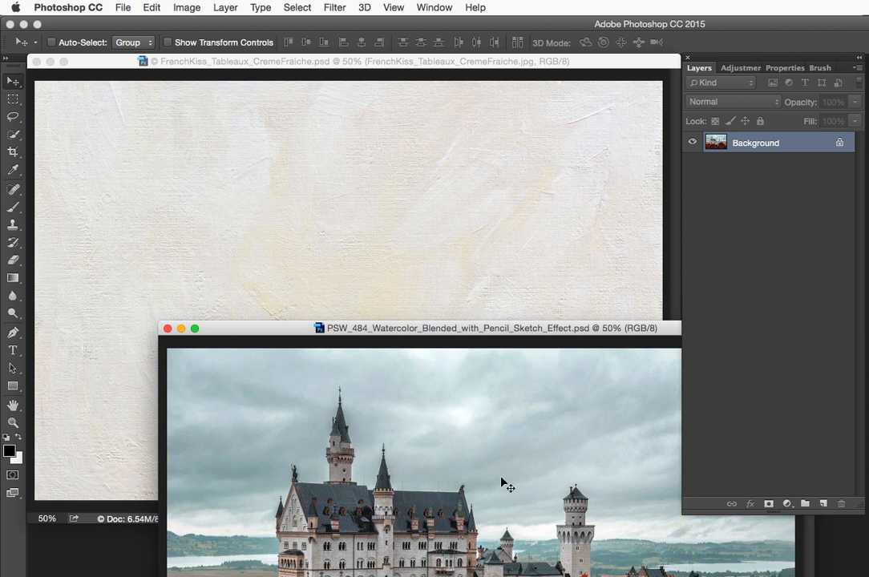
{"action": "left_click_drag", "start_coordinate": [502, 482], "coordinate": [305, 205]}
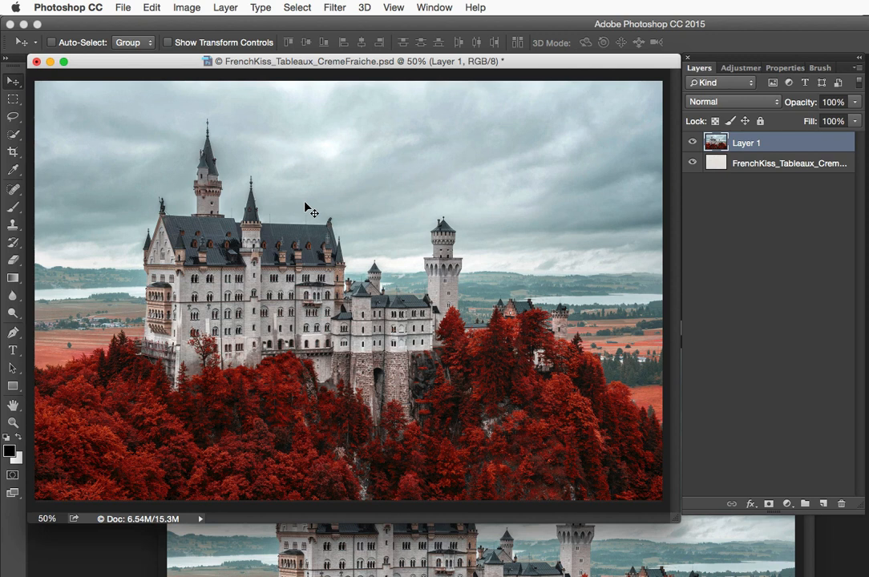
Bring the original castle photo document forward and minimize its window, leaving the texture document in view
{"action": "left_click", "coordinate": [741, 552]}
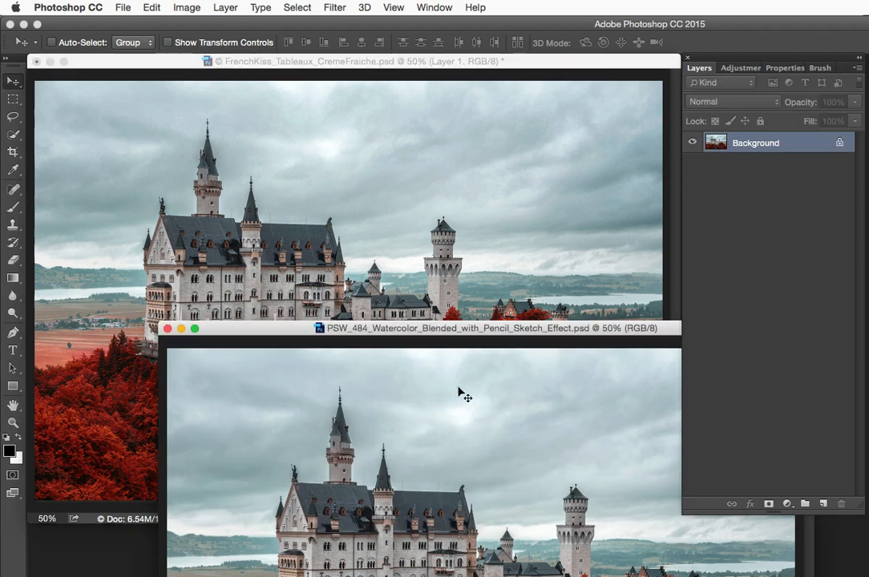
{"action": "left_click_drag", "start_coordinate": [393, 331], "coordinate": [187, 82]}
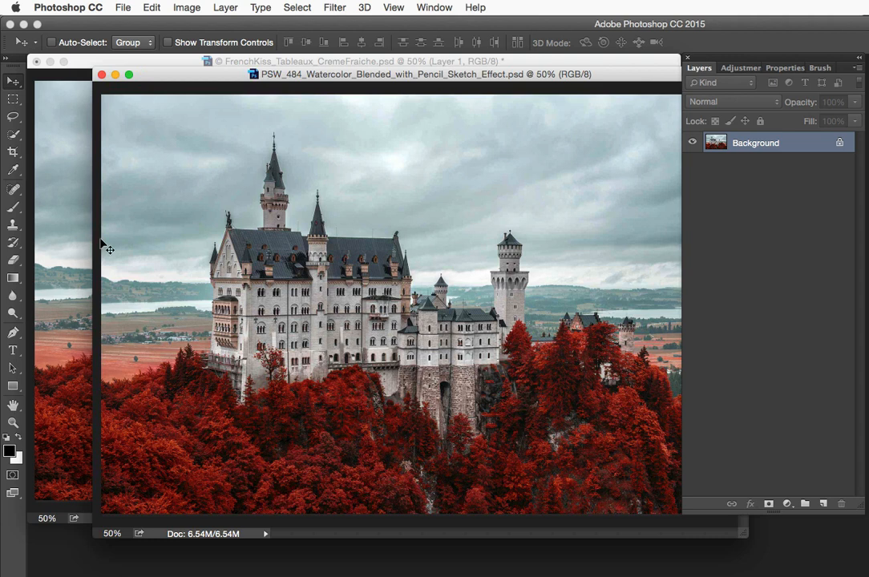
{"action": "left_click_drag", "start_coordinate": [167, 80], "coordinate": [153, 258]}
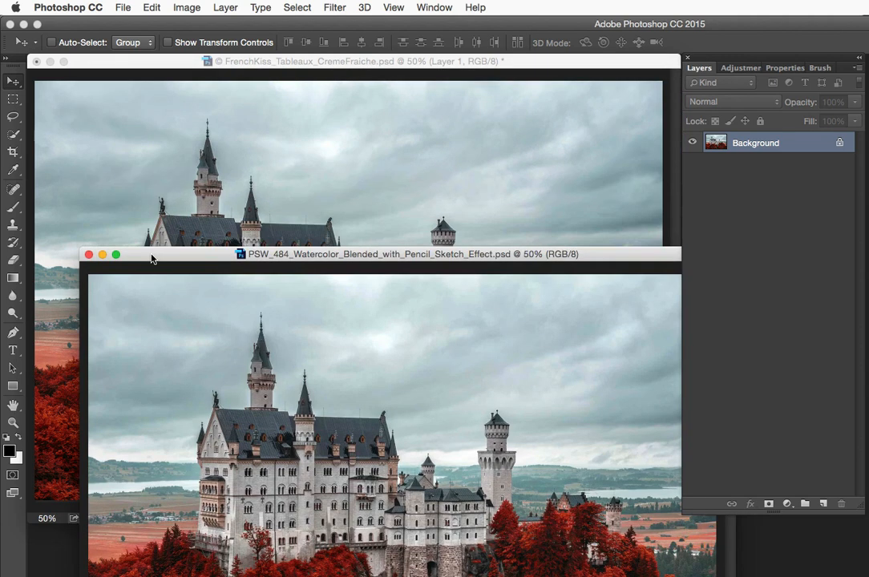
{"action": "left_click", "coordinate": [101, 255]}
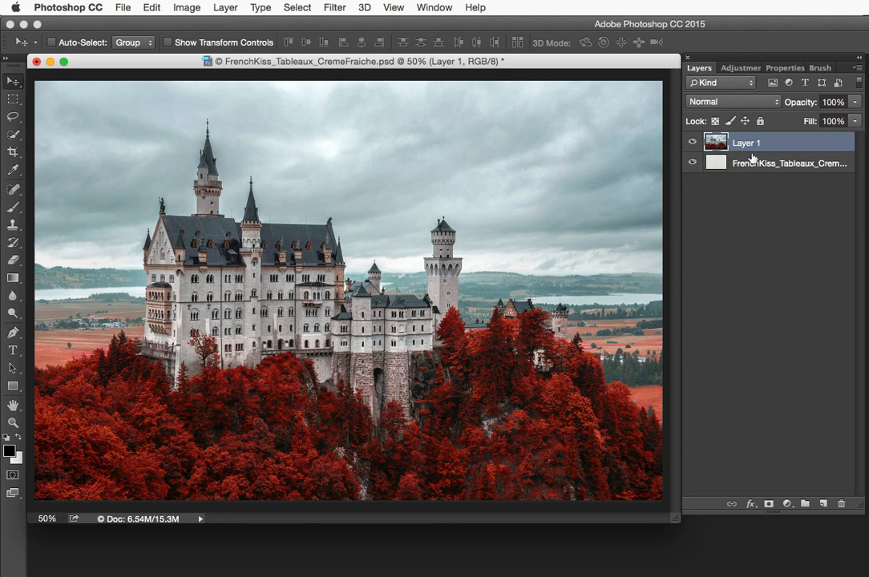
{"action": "left_click", "coordinate": [693, 142]}
{"action": "left_click", "coordinate": [692, 142]}
{"action": "left_click", "coordinate": [150, 8]}
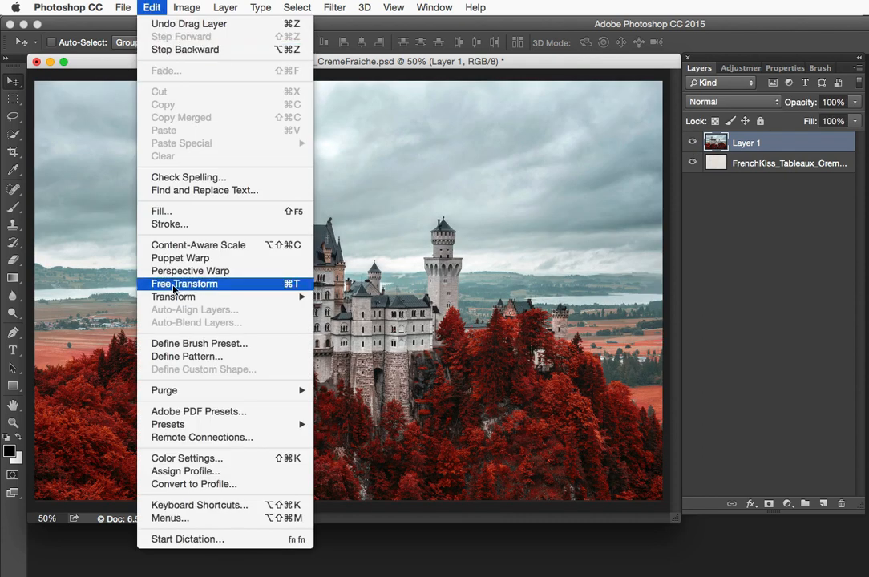
{"action": "left_click", "coordinate": [151, 8]}
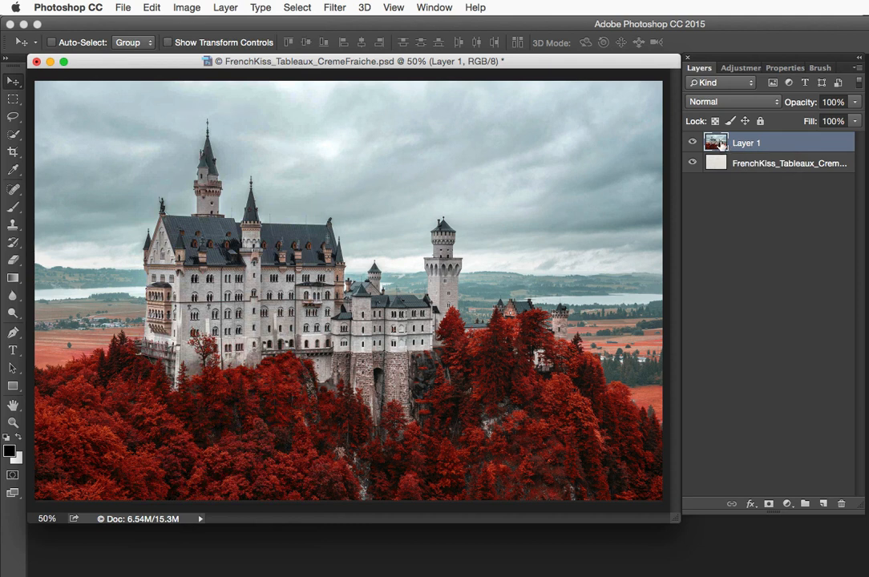
Duplicate the castle layer and convert the copy to black and white with the Default preset
{"action": "key", "text": "super+j"}
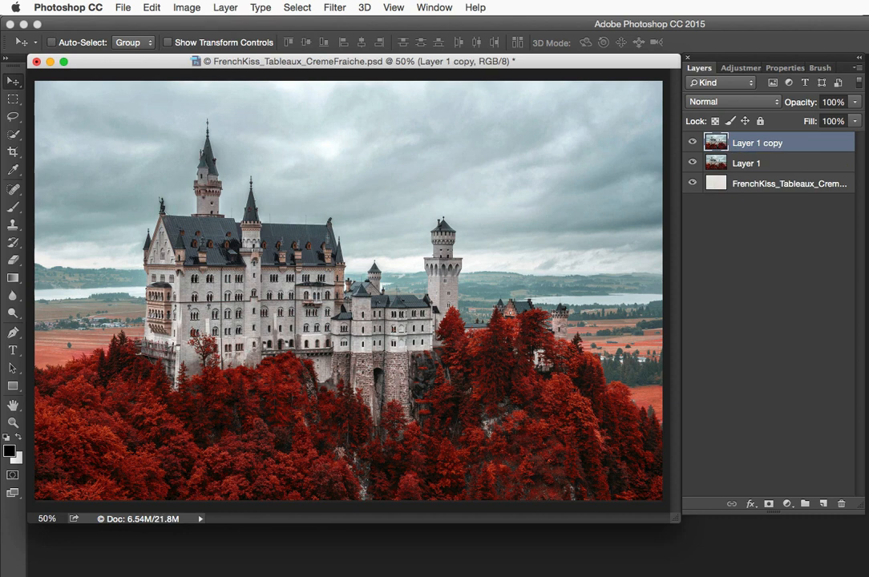
{"action": "left_click", "coordinate": [187, 8]}
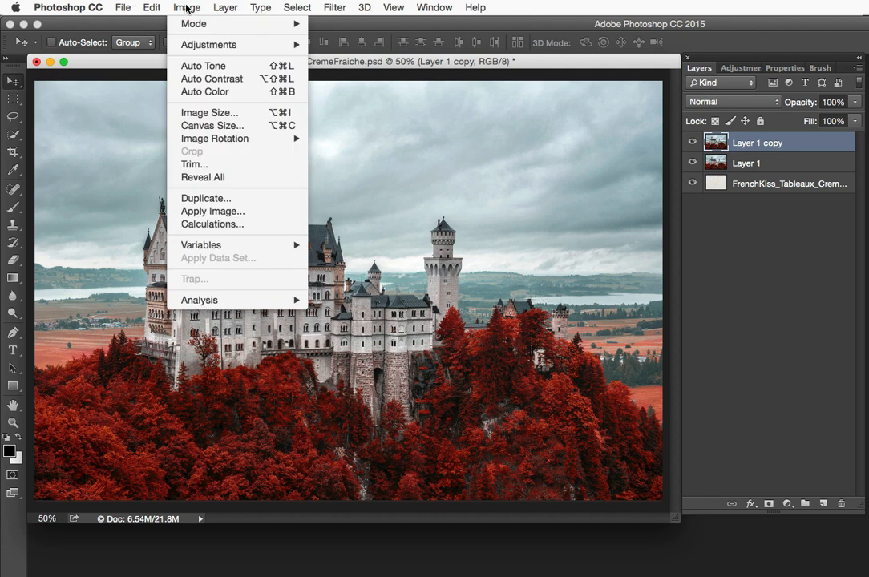
{"action": "mouse_move", "coordinate": [208, 44]}
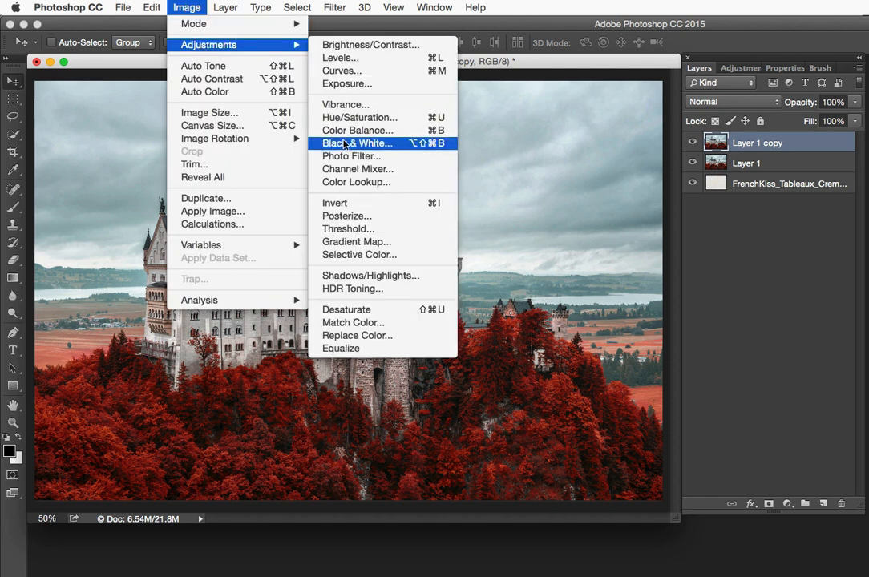
{"action": "left_click", "coordinate": [346, 143]}
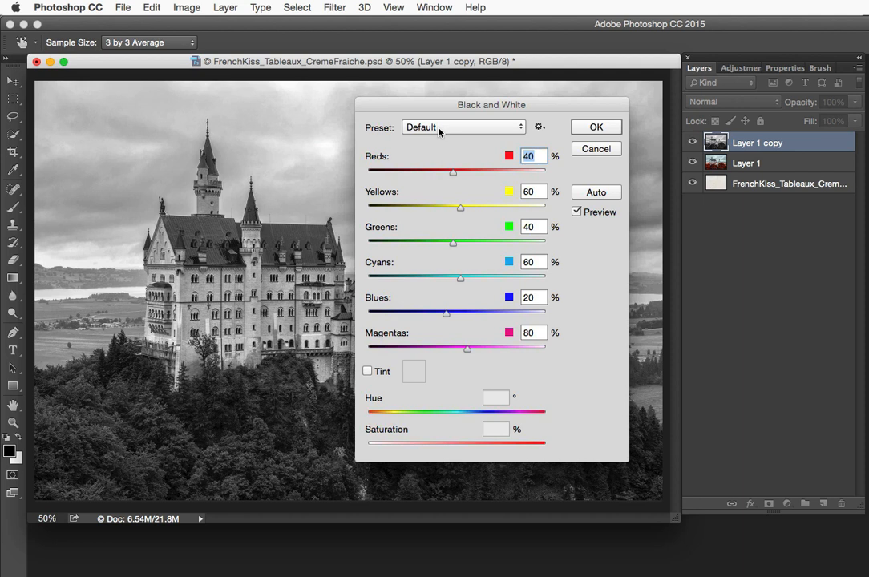
{"action": "left_click", "coordinate": [597, 127]}
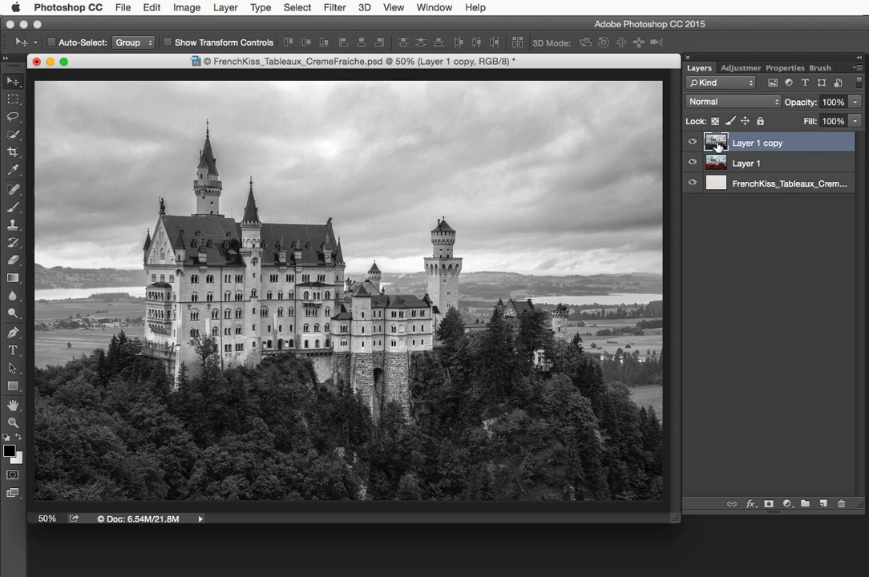
Duplicate the black-and-white castle layer and invert the colors of the new copy
{"action": "key", "text": "super+j"}
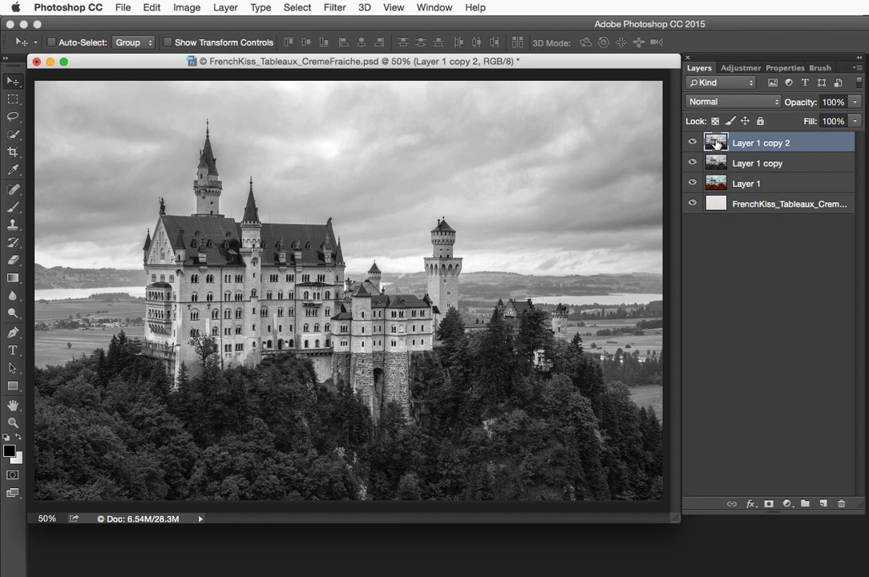
{"action": "left_click", "coordinate": [188, 7]}
{"action": "mouse_move", "coordinate": [198, 48]}
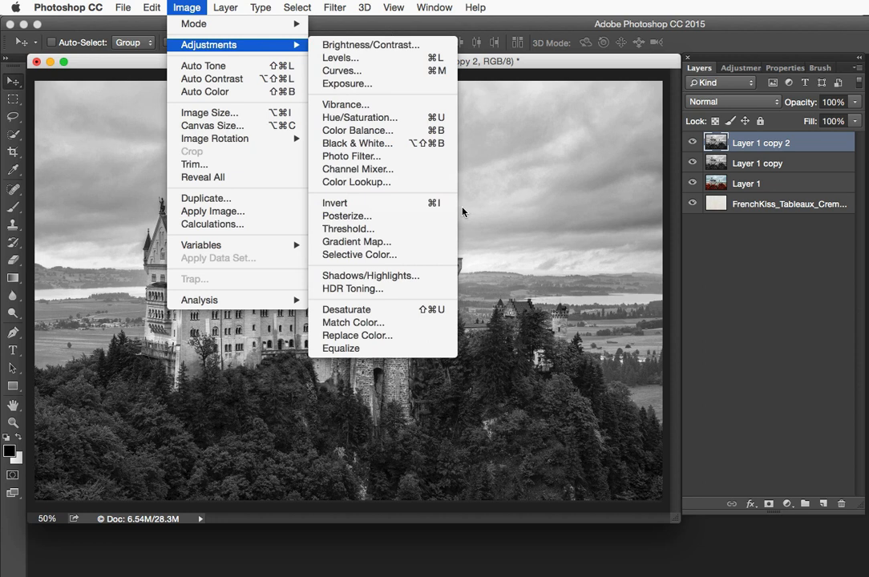
{"action": "left_click", "coordinate": [418, 206]}
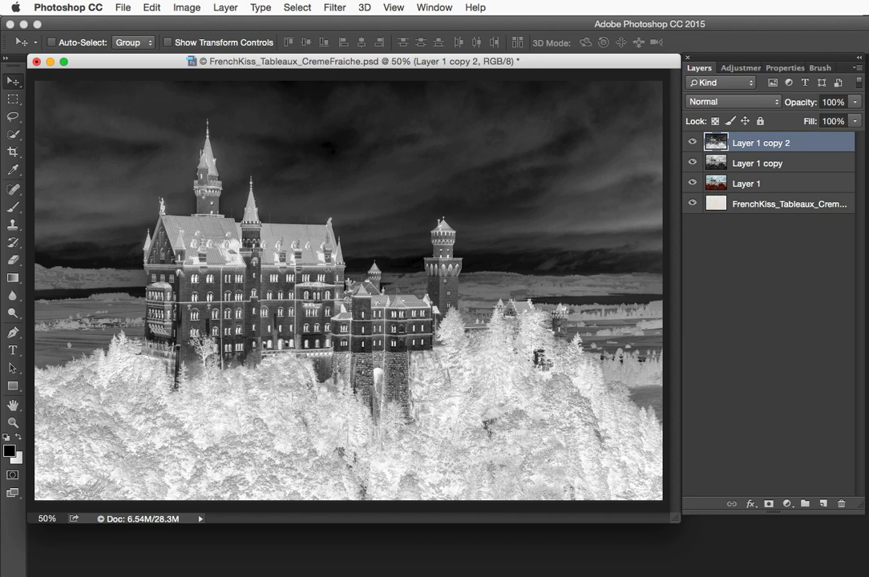
Set the inverted layer's blend mode to Color Dodge and convert the layer for Smart Filters
{"action": "left_click", "coordinate": [713, 105]}
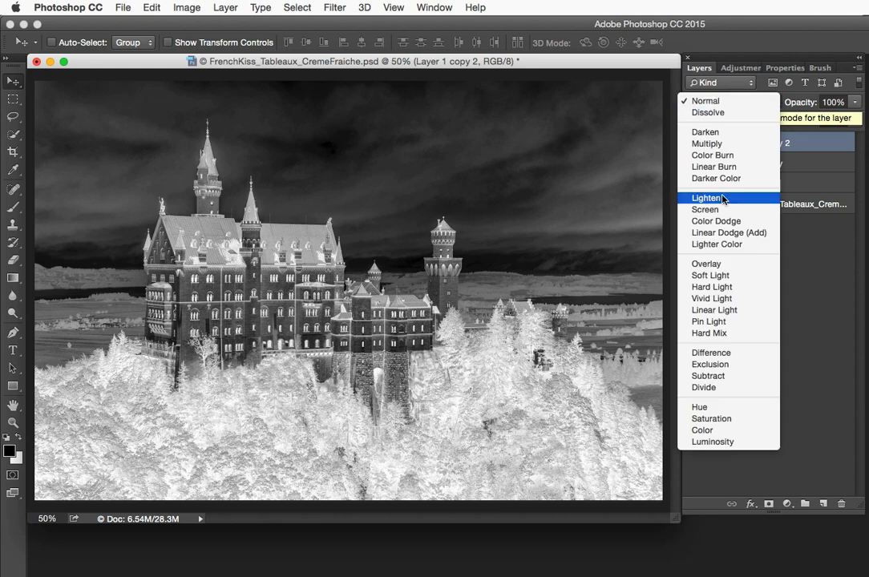
{"action": "left_click", "coordinate": [721, 222]}
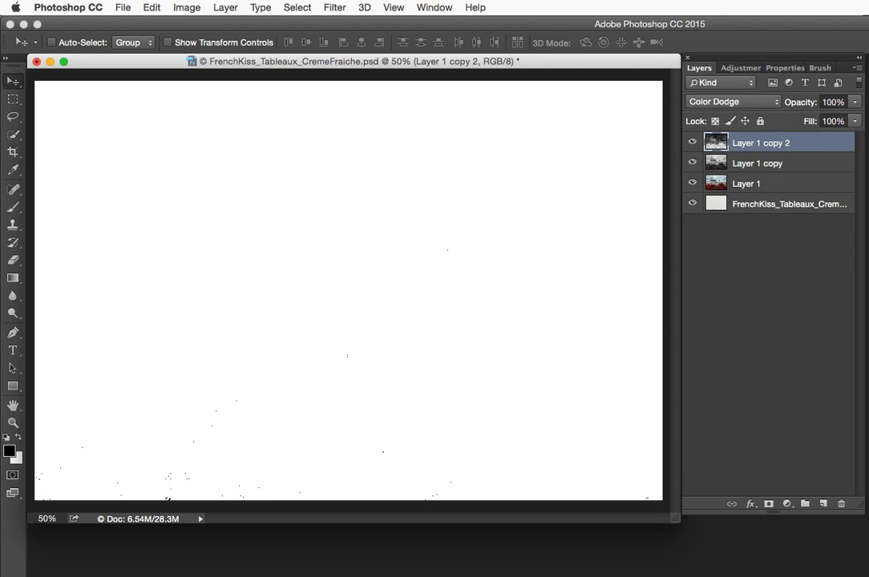
{"action": "left_click", "coordinate": [339, 9]}
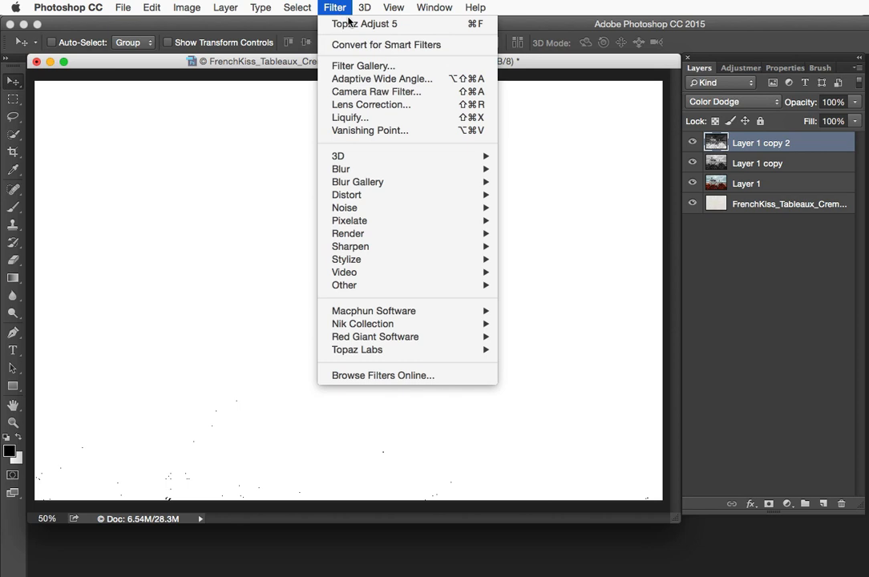
{"action": "left_click", "coordinate": [364, 45]}
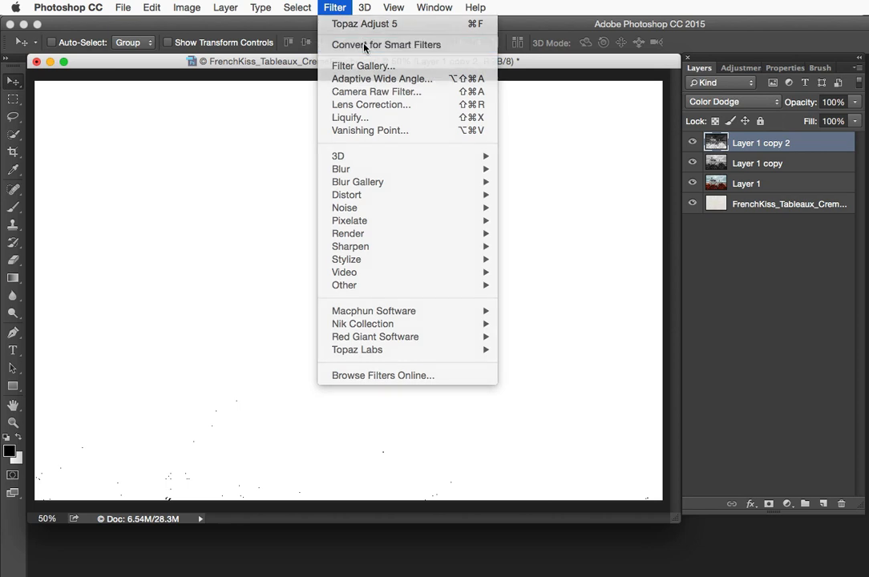
Apply the Minimum filter to the inverted smart object with a radius of 1 pixel, preserving Squareness
{"action": "left_click", "coordinate": [332, 8]}
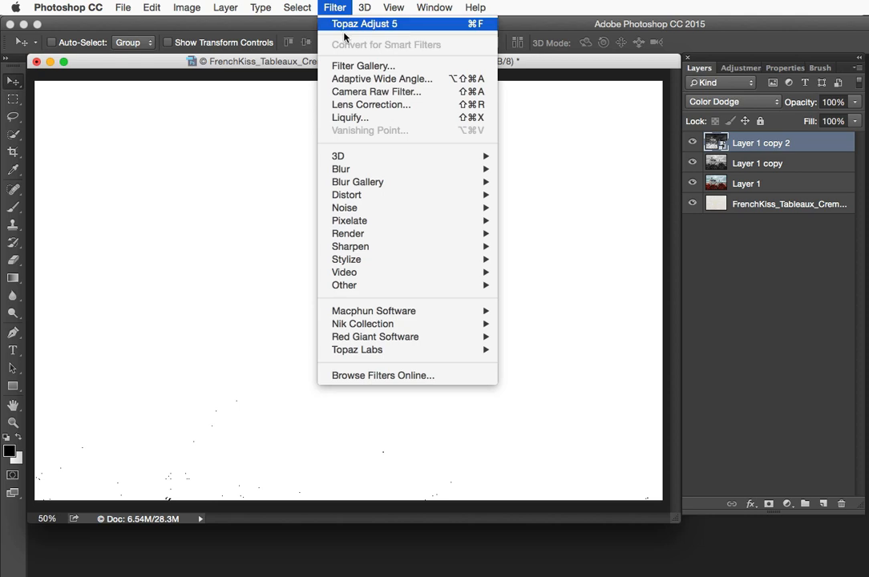
{"action": "mouse_move", "coordinate": [366, 287]}
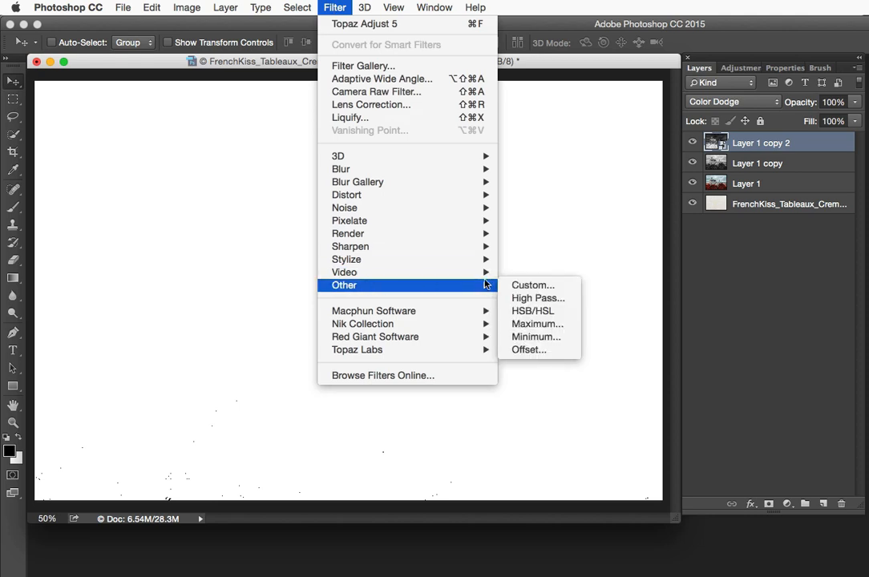
{"action": "left_click", "coordinate": [534, 337]}
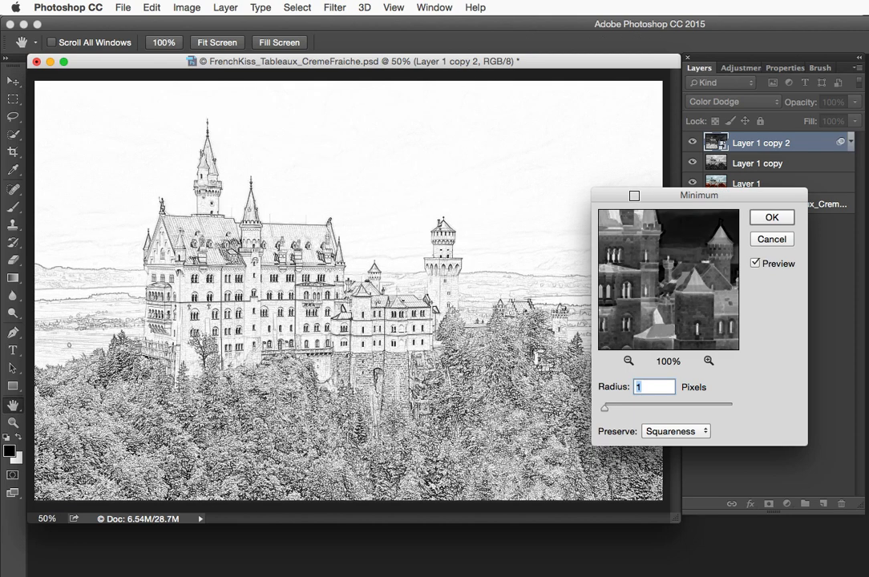
{"action": "left_click_drag", "start_coordinate": [635, 196], "coordinate": [619, 182]}
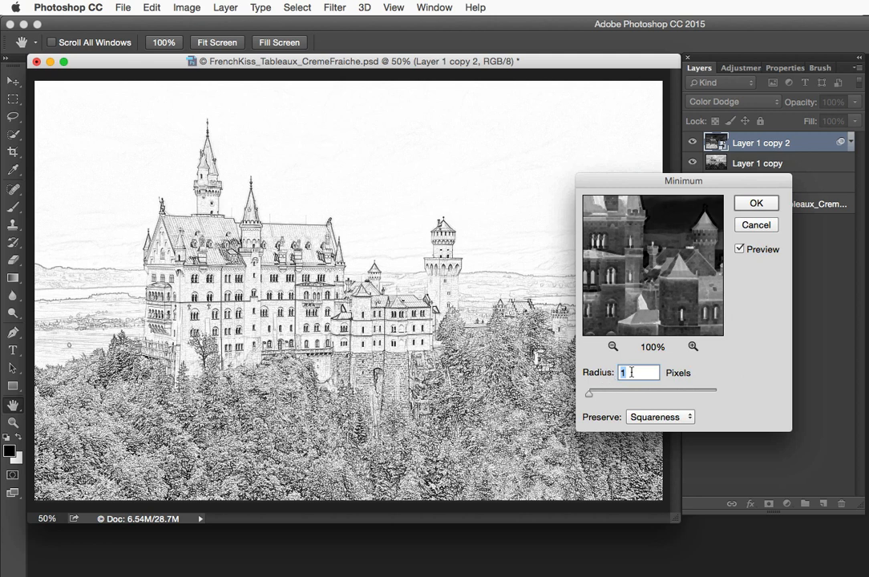
{"action": "key", "text": "Up"}
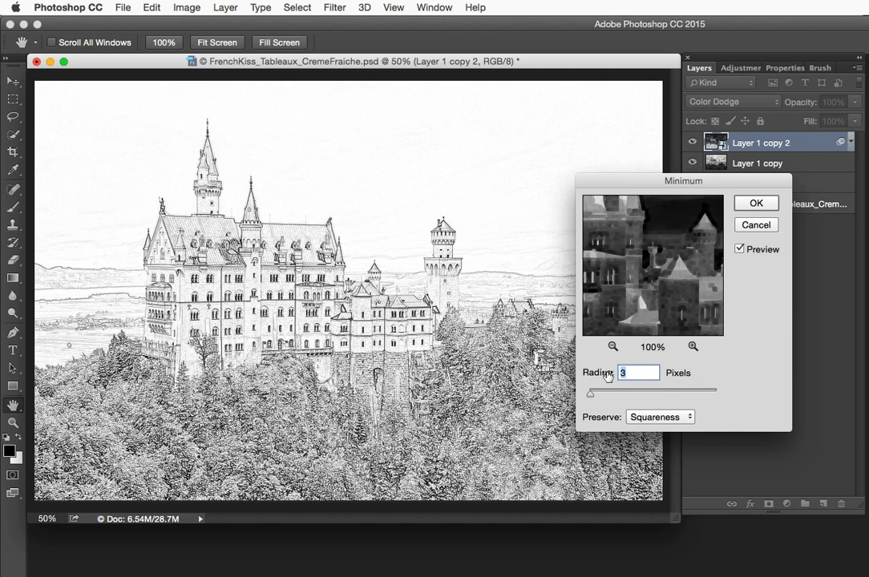
{"action": "key", "text": "Up"}
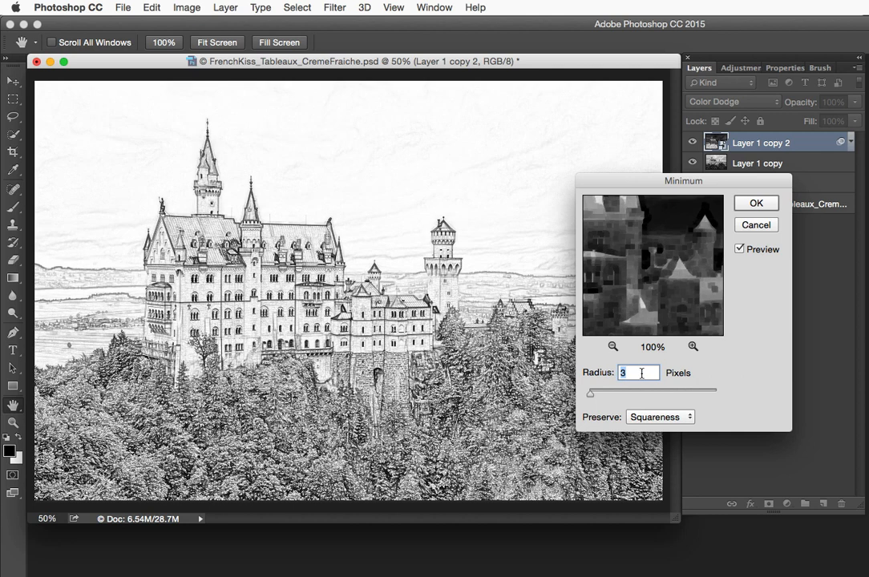
{"action": "key", "text": "Down"}
{"action": "key", "text": "Down"}
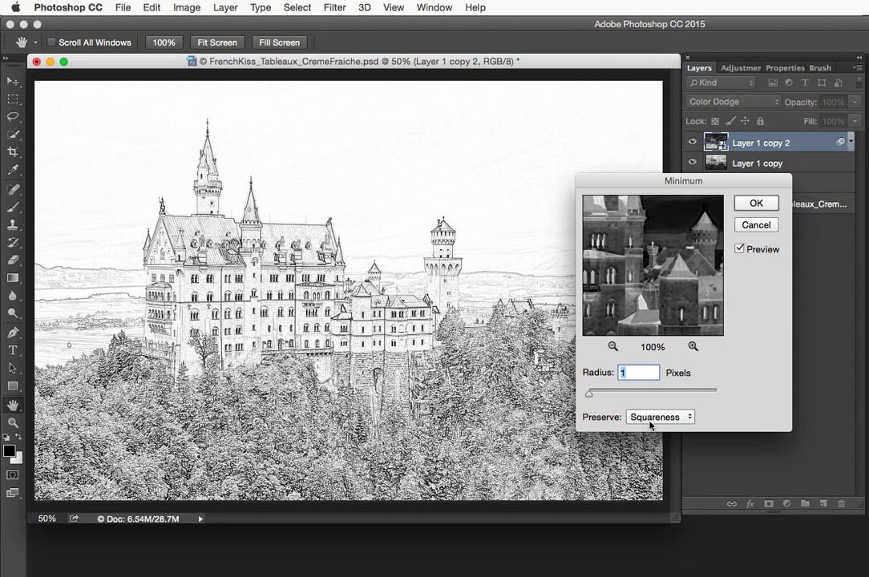
{"action": "left_click", "coordinate": [758, 204]}
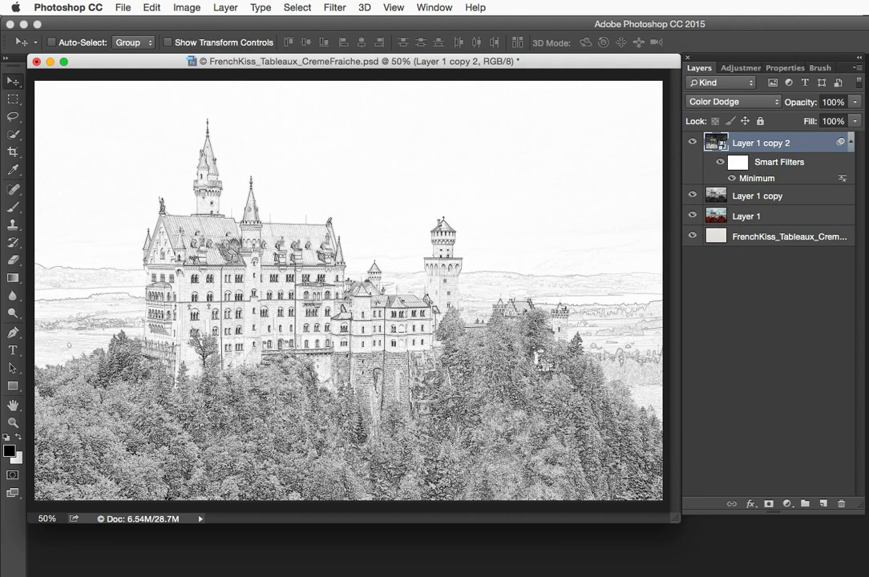
Inspect the pencil sketch line detail on the castle and trees at 100%, then return to the full image
{"action": "left_click", "coordinate": [328, 298], "text": "super"}
{"action": "left_click", "coordinate": [327, 298], "text": "super"}
{"action": "scroll", "coordinate": [420, 386], "scroll_direction": "down", "scroll_amount": 5}
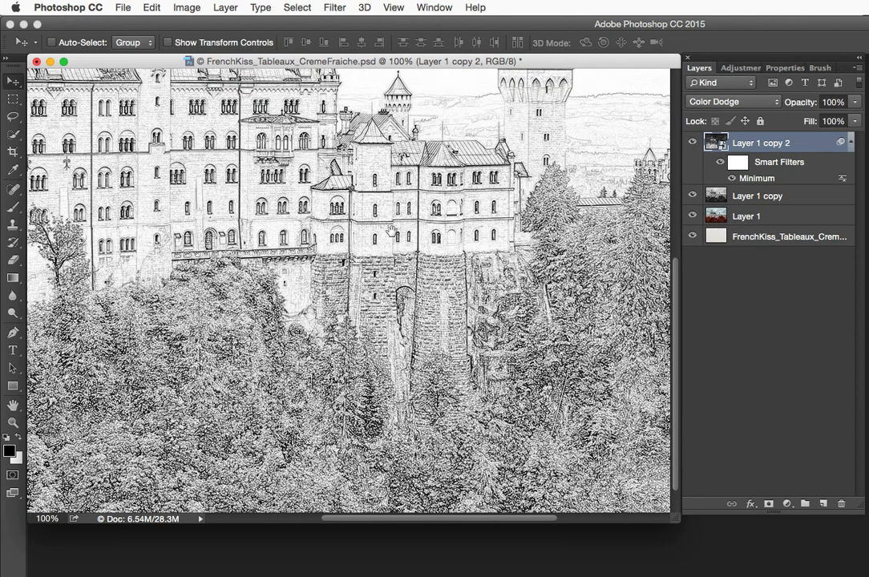
{"action": "scroll", "coordinate": [377, 332], "scroll_direction": "down", "scroll_amount": 3}
{"action": "scroll", "coordinate": [378, 332], "scroll_direction": "up", "scroll_amount": 10}
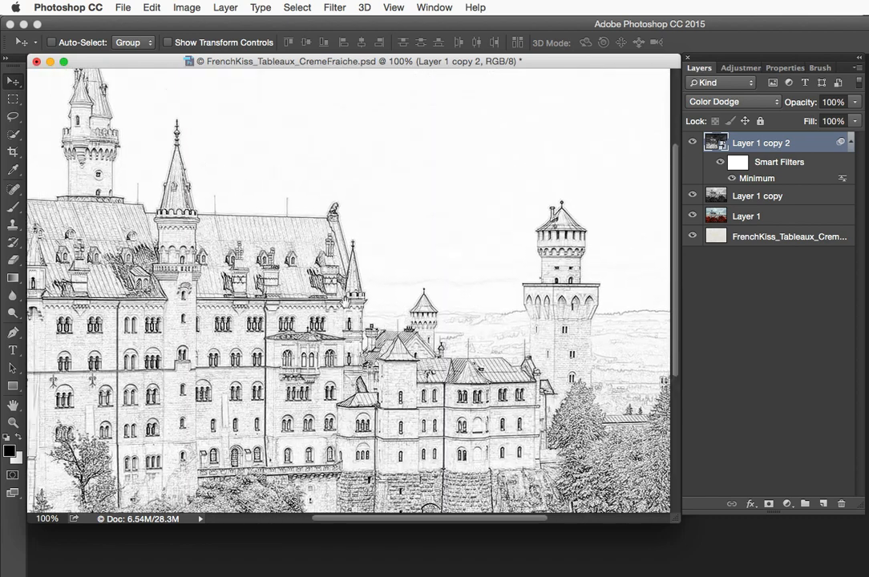
{"action": "left_click", "coordinate": [335, 293], "text": "alt"}
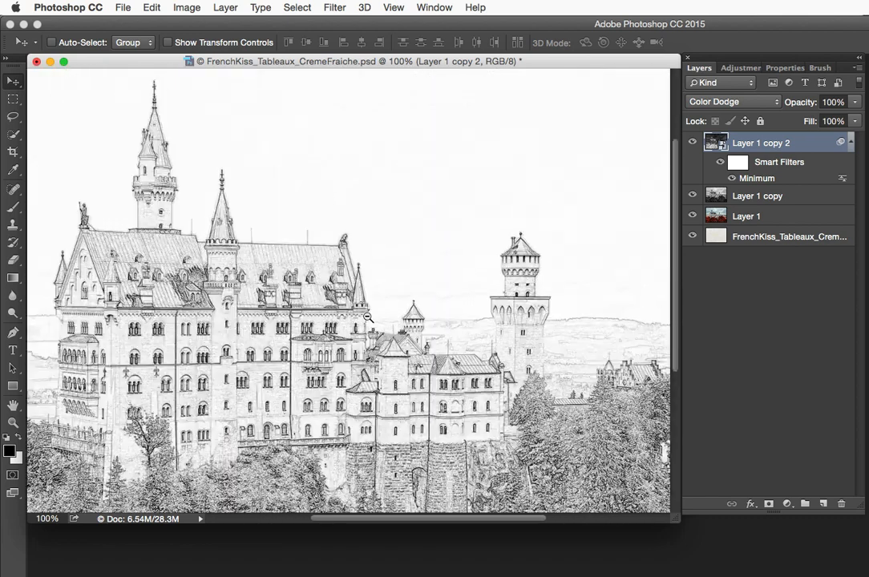
{"action": "left_click", "coordinate": [335, 293], "text": "alt"}
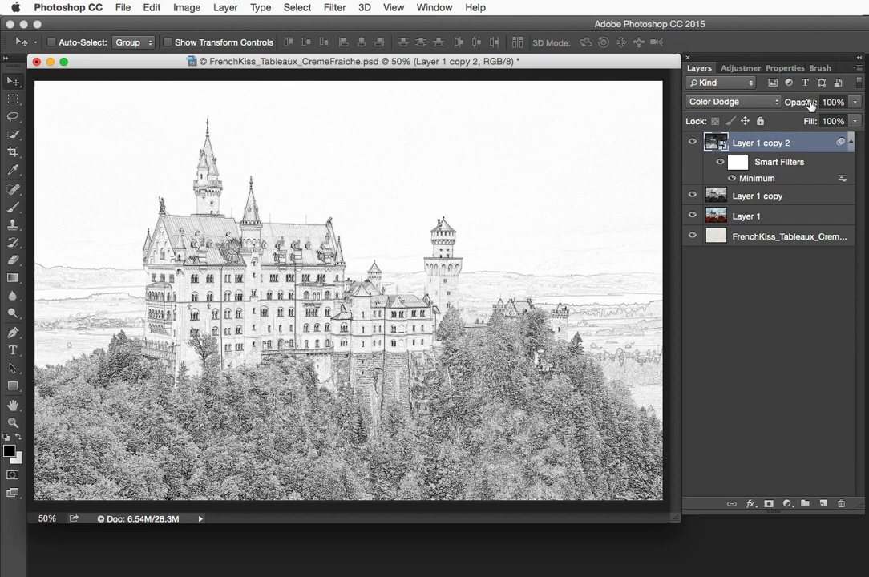
Set the opacity of the Color Dodge layer to 80%
{"action": "mouse_move", "coordinate": [810, 104]}
{"action": "left_mouse_down"}
{"action": "mouse_move", "coordinate": [784, 108]}
{"action": "mouse_move", "coordinate": [798, 108]}
{"action": "left_mouse_up"}
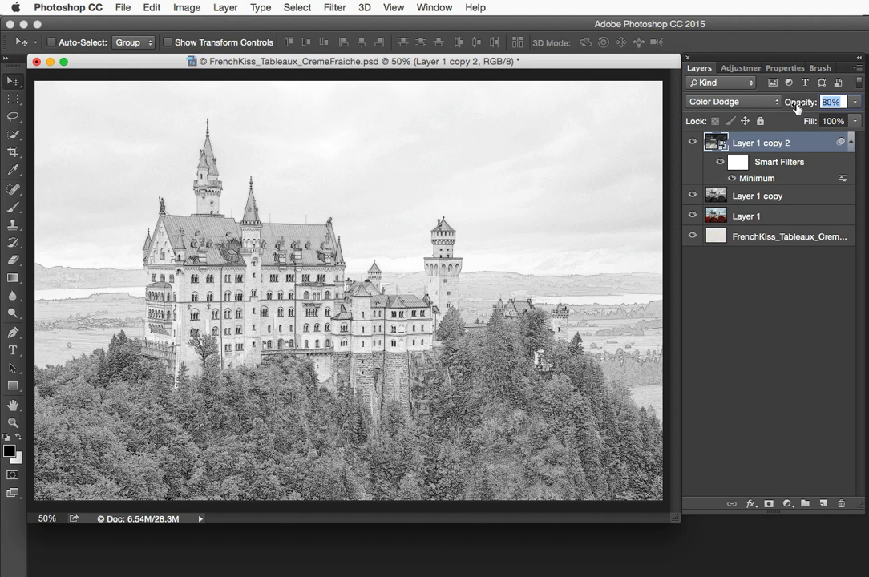
Group the three castle photo layers above the canvas texture and name the group "Pencil Sketch"
{"action": "left_click", "coordinate": [704, 140]}
{"action": "left_click", "coordinate": [772, 219], "text": "shift"}
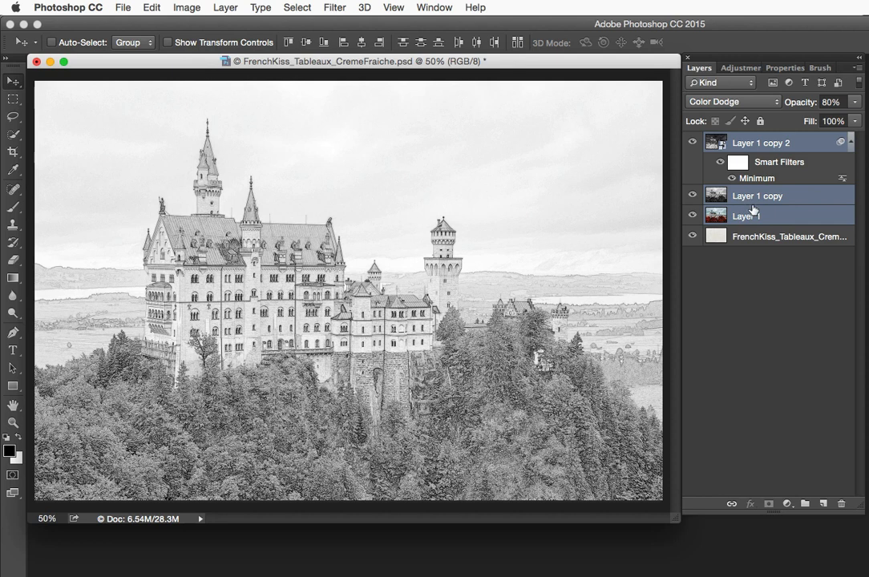
{"action": "key", "text": "super"}
{"action": "key", "text": "super+g"}
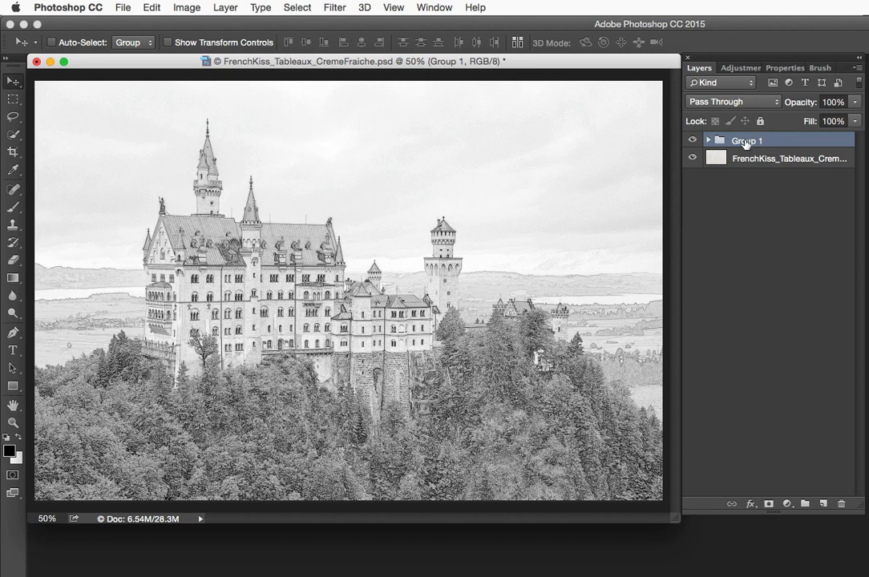
{"action": "double_click", "coordinate": [745, 141]}
{"action": "type", "text": "Pencil Sketch"}
{"action": "key", "text": "Return"}
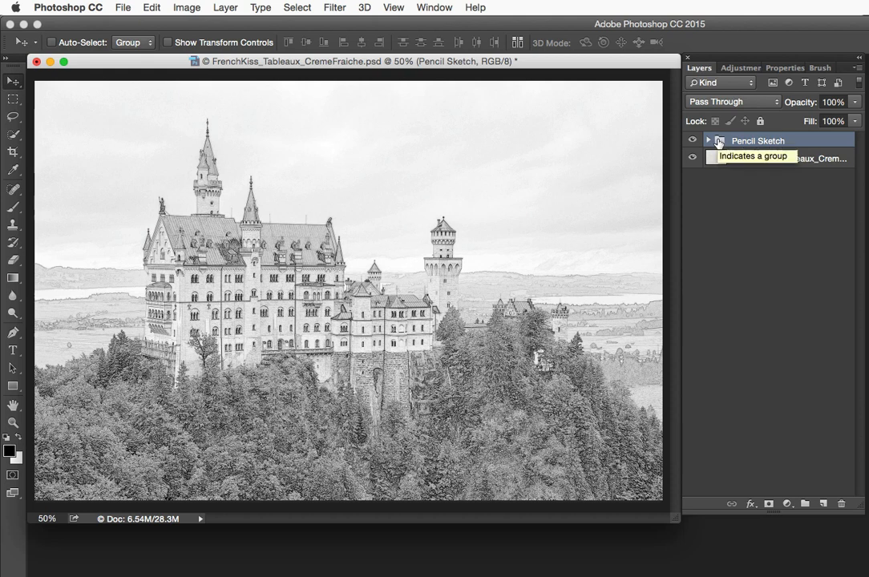
Set the blend mode of the Pencil Sketch group to Multiply so the canvas texture shows through the drawing
{"action": "left_click", "coordinate": [719, 102]}
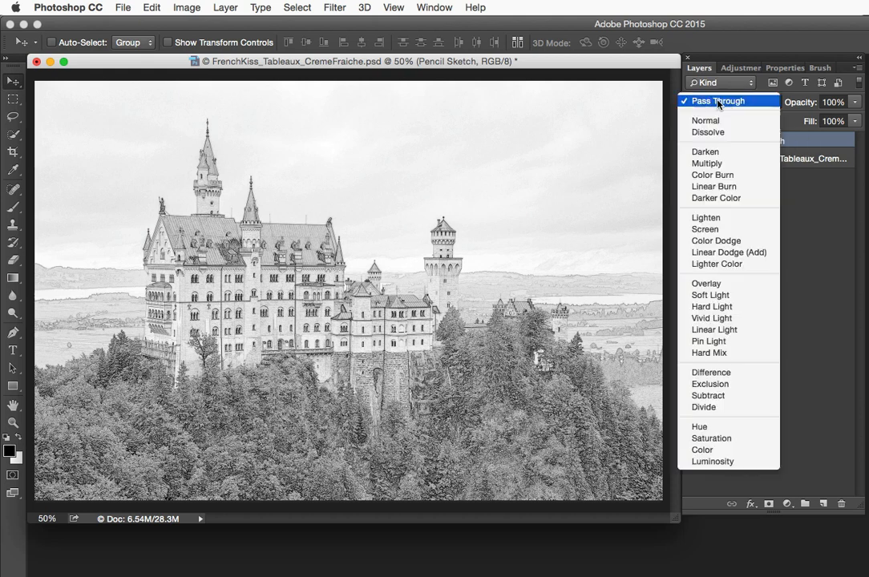
{"action": "left_click", "coordinate": [717, 164]}
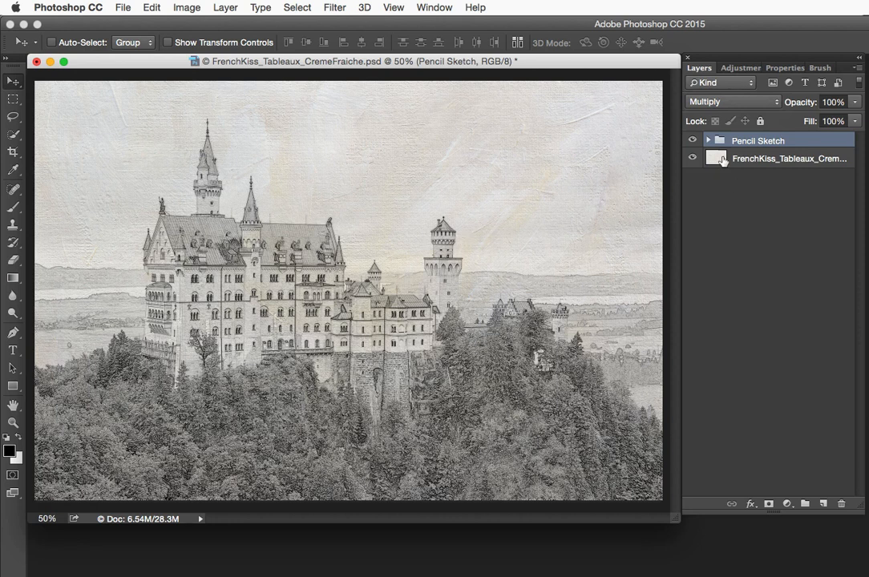
{"action": "key", "text": "super+space"}
{"action": "left_click", "coordinate": [433, 193]}
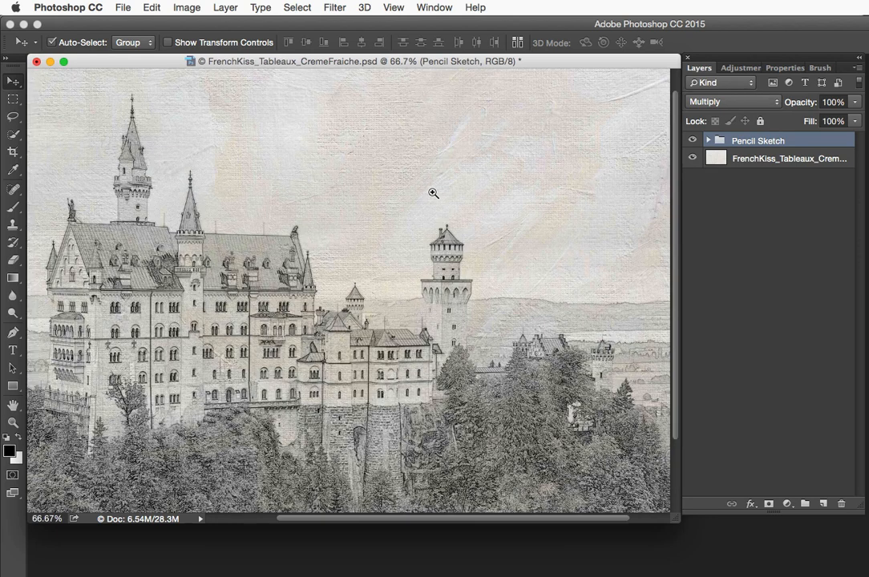
{"action": "left_click", "coordinate": [434, 189]}
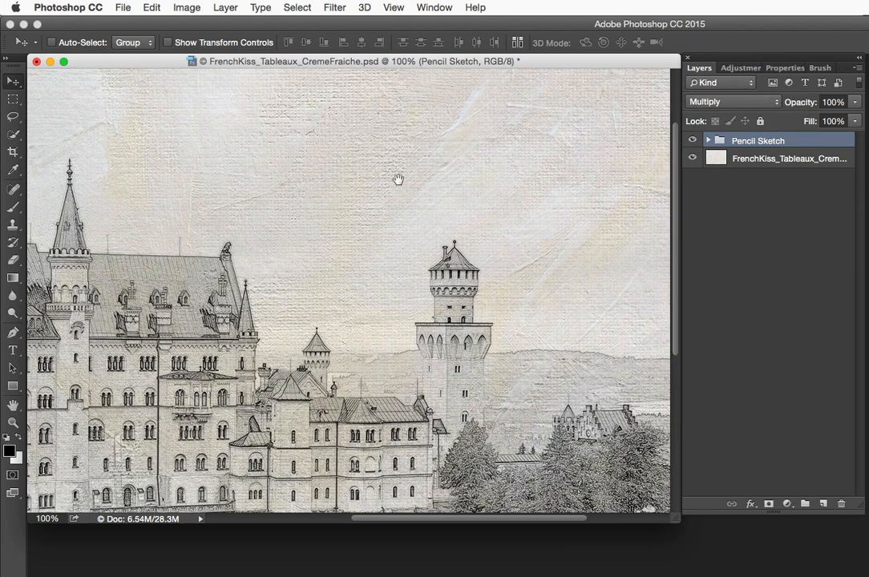
{"action": "left_click", "coordinate": [452, 207]}
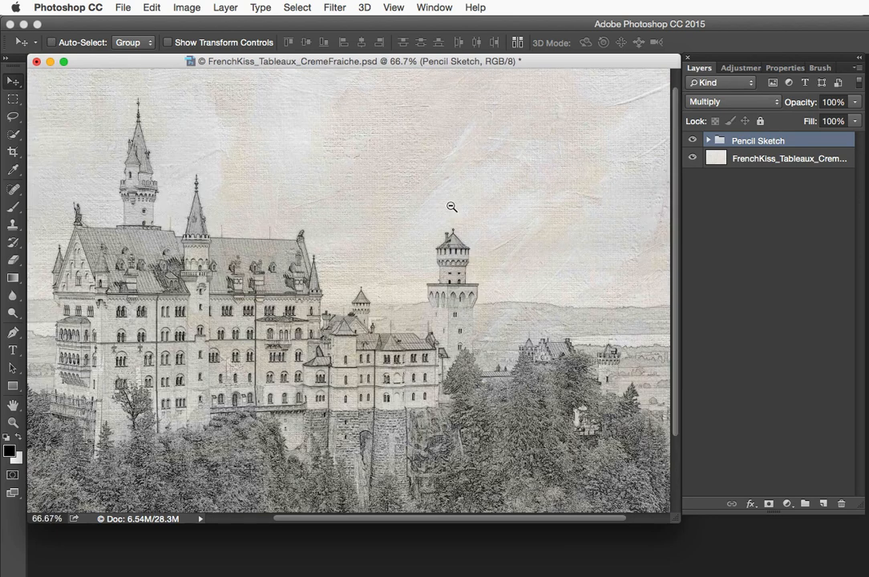
{"action": "left_click", "coordinate": [451, 207]}
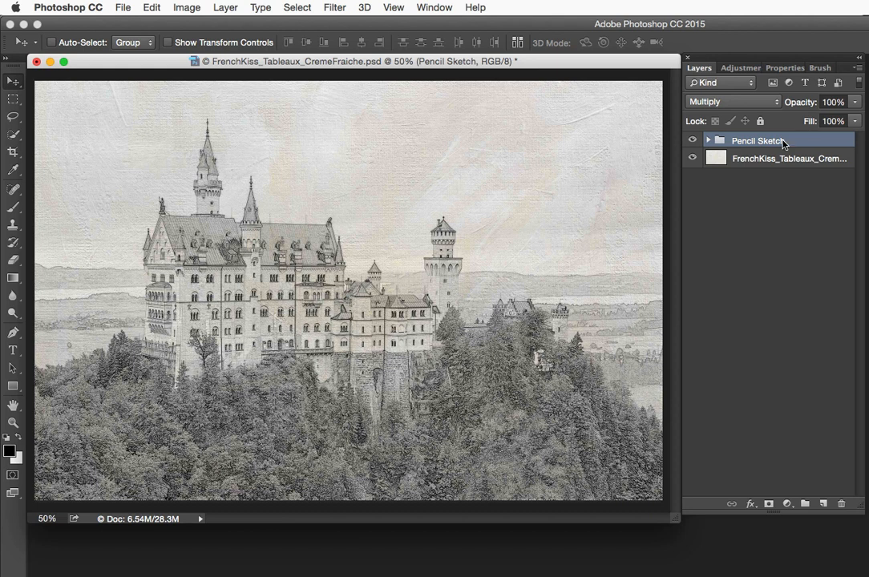
Load the brush set "Mcbad - watercolor.abr" from the Paint folder for the Brush tool
{"action": "left_click", "coordinate": [14, 208]}
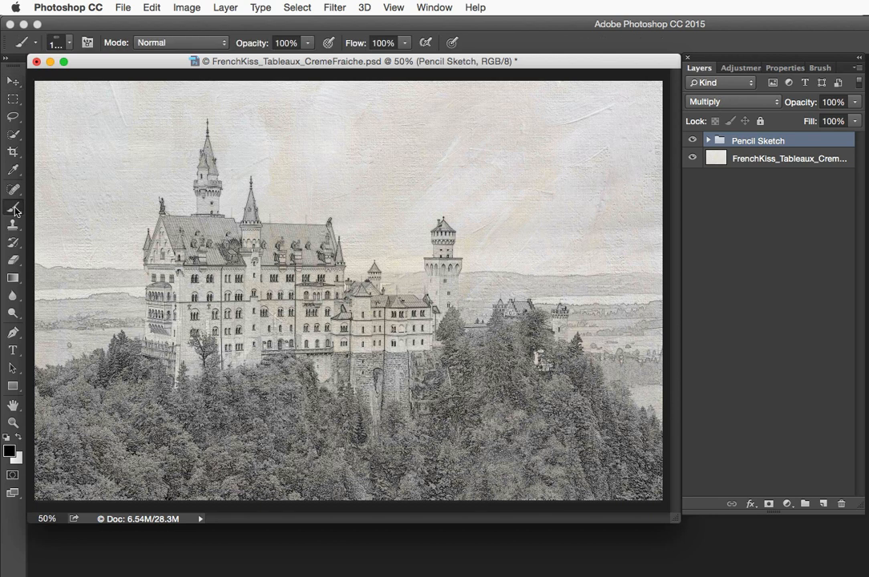
{"action": "left_click", "coordinate": [69, 44]}
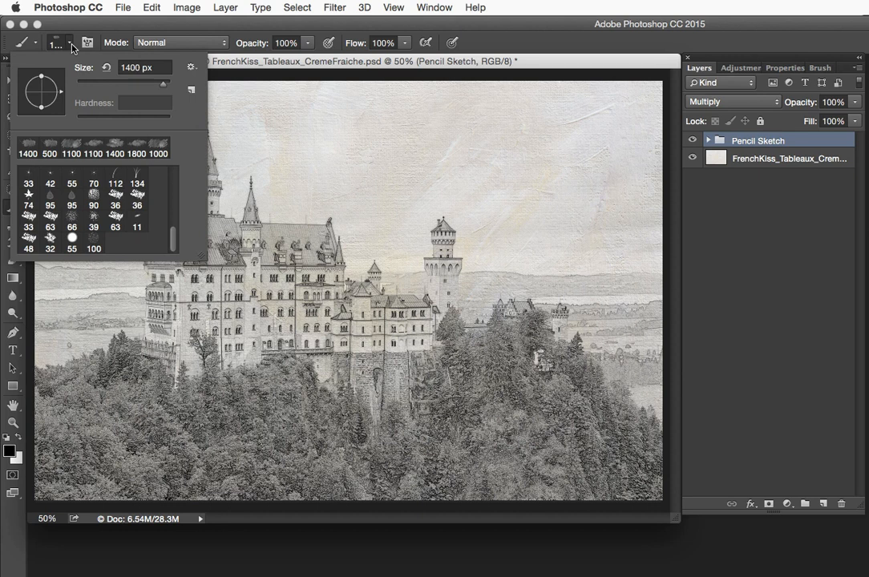
{"action": "left_click", "coordinate": [191, 70]}
{"action": "left_click", "coordinate": [228, 258]}
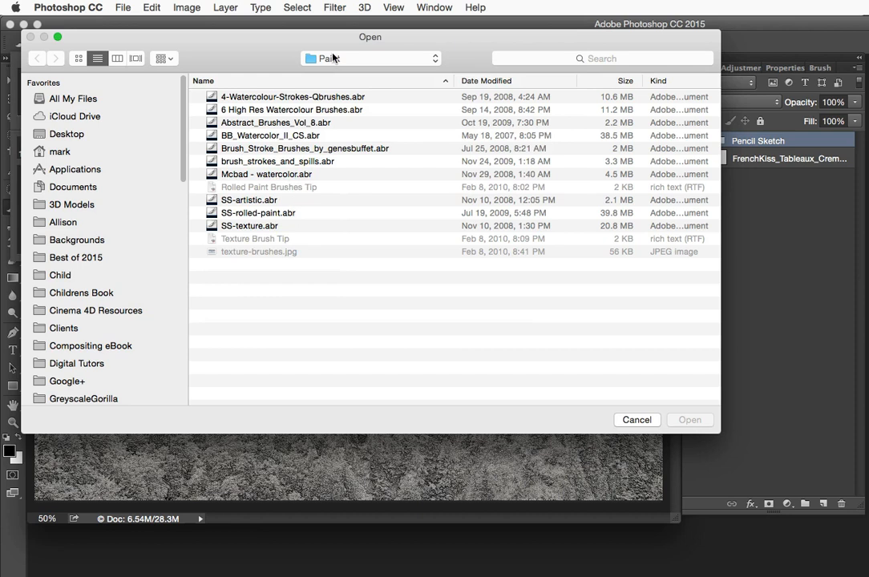
{"action": "left_click", "coordinate": [333, 58]}
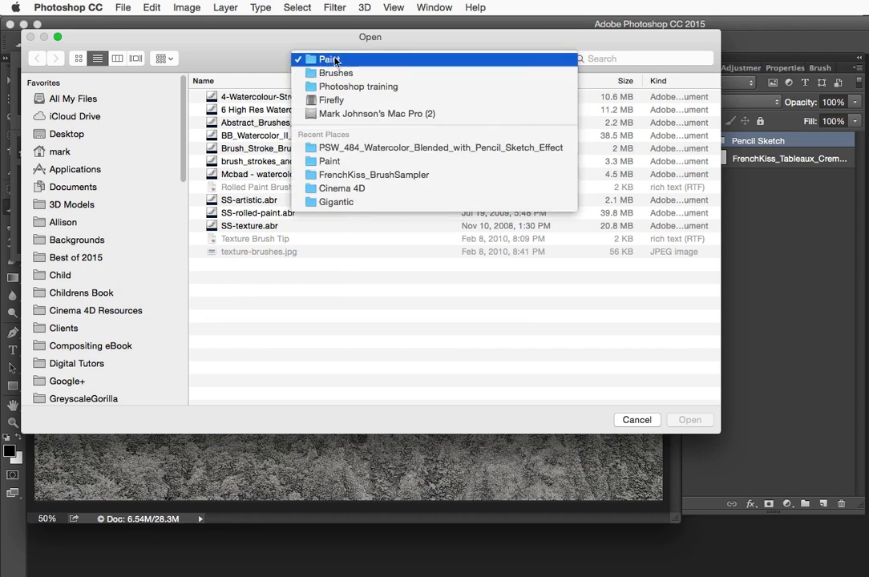
{"action": "left_click", "coordinate": [333, 60]}
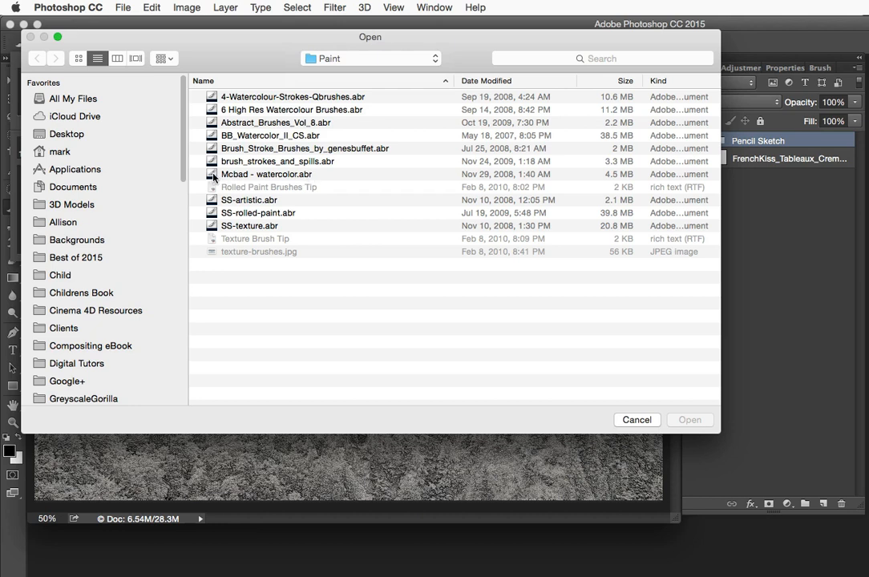
{"action": "left_click", "coordinate": [213, 177]}
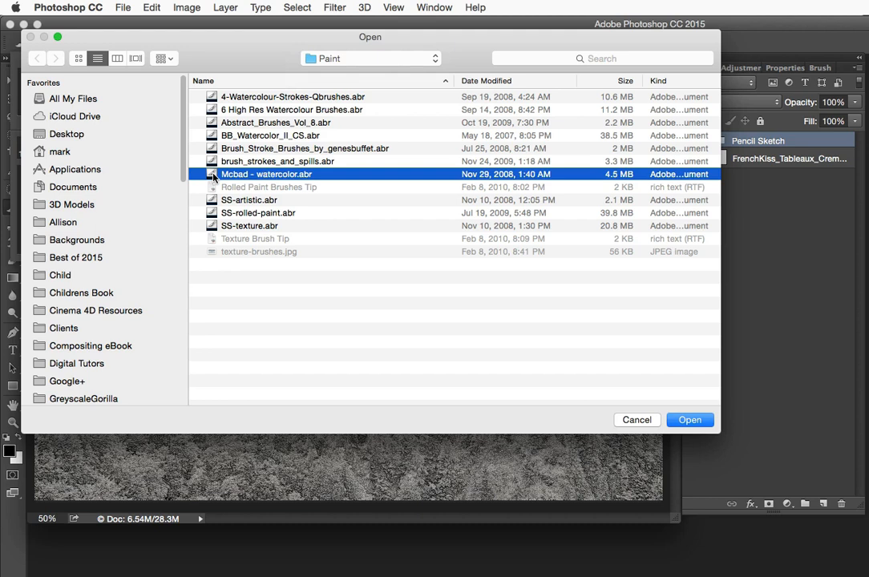
{"action": "left_click", "coordinate": [704, 419]}
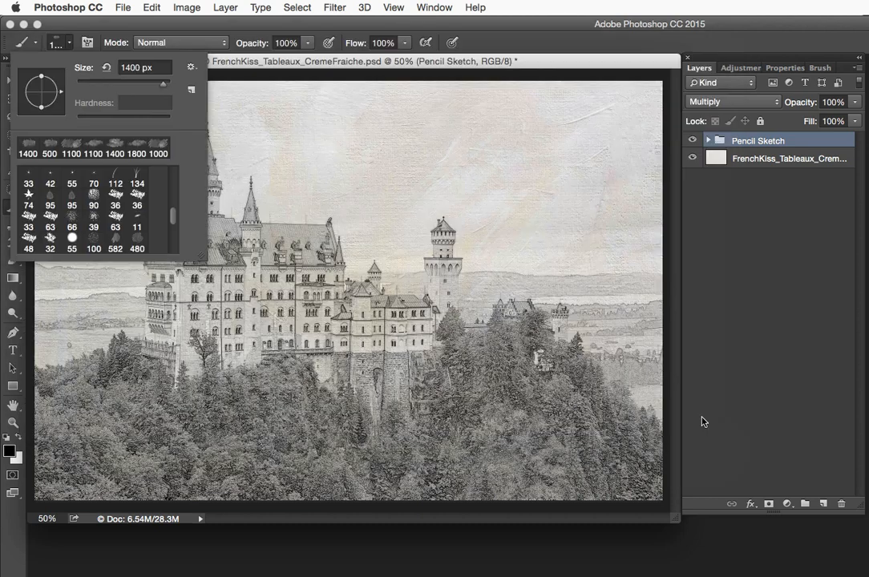
{"action": "scroll", "coordinate": [173, 219], "scroll_direction": "down", "scroll_amount": 2}
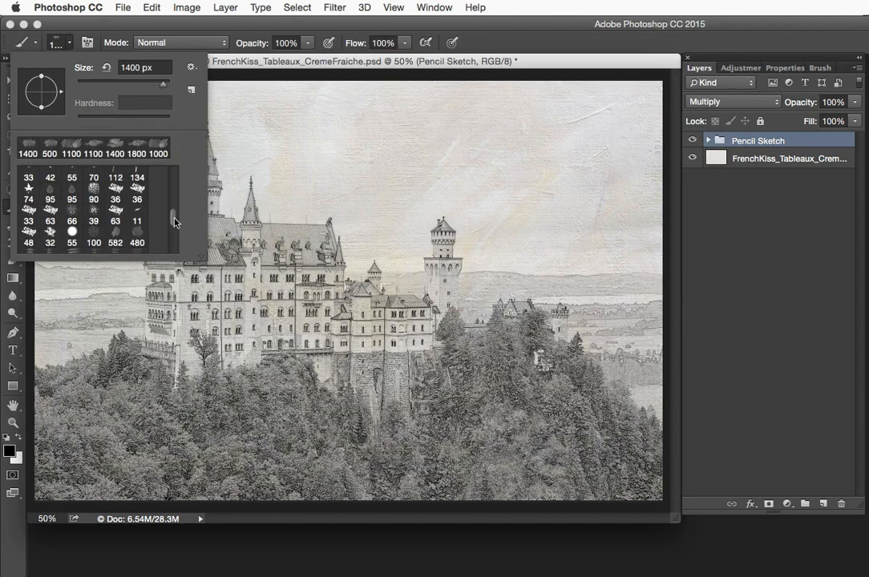
{"action": "scroll", "coordinate": [115, 230], "scroll_direction": "down", "scroll_amount": 2}
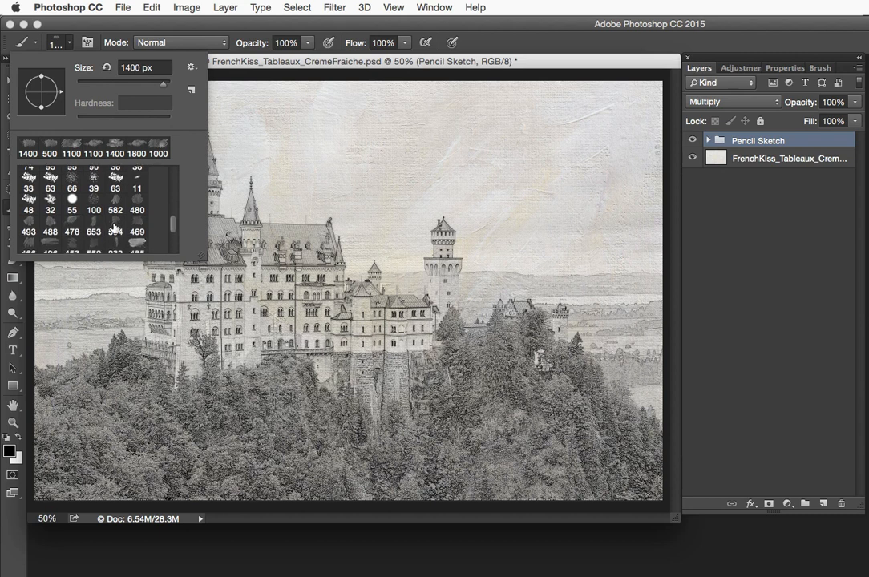
{"action": "scroll", "coordinate": [115, 228], "scroll_direction": "down", "scroll_amount": 4}
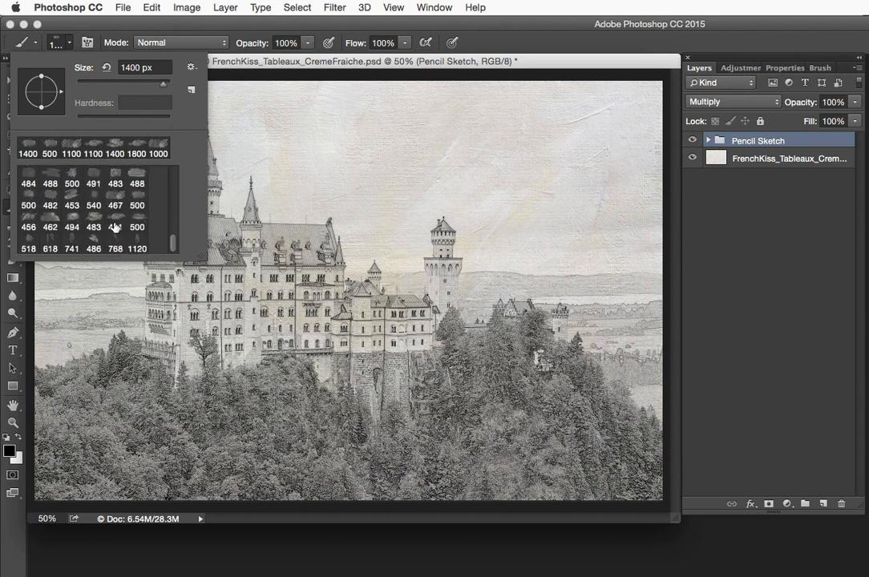
{"action": "scroll", "coordinate": [115, 225], "scroll_direction": "up", "scroll_amount": 2}
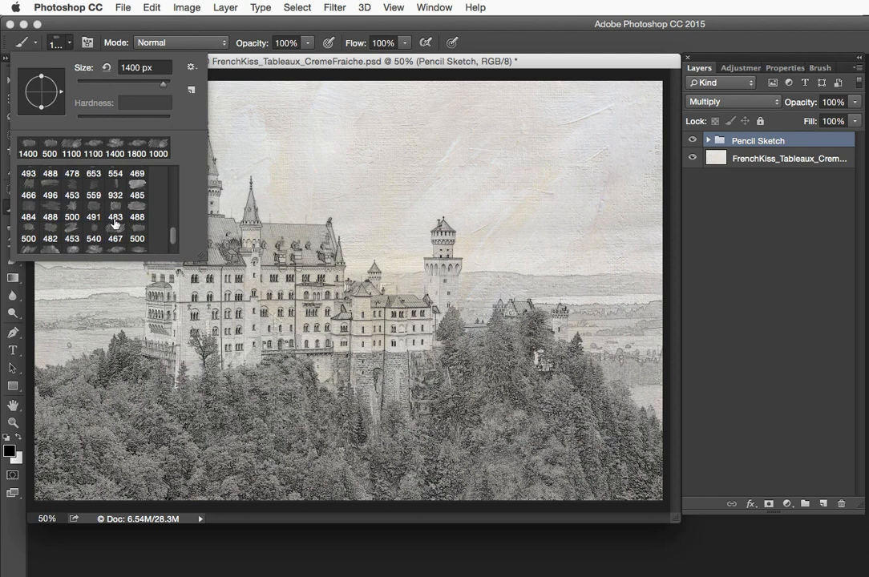
{"action": "left_click", "coordinate": [70, 42]}
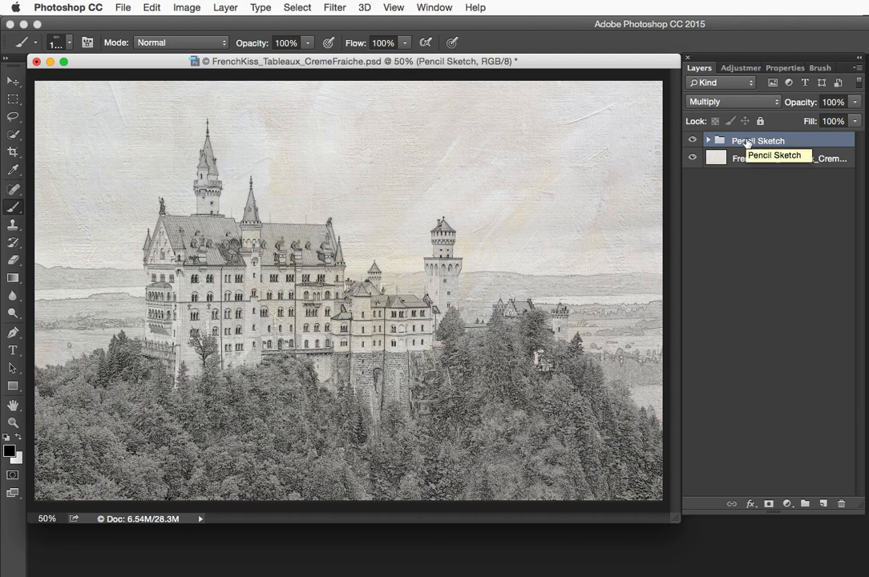
Add a black layer mask to the Pencil Sketch group and choose the 483 px watercolor brush
{"action": "left_click", "coordinate": [769, 508], "text": "alt"}
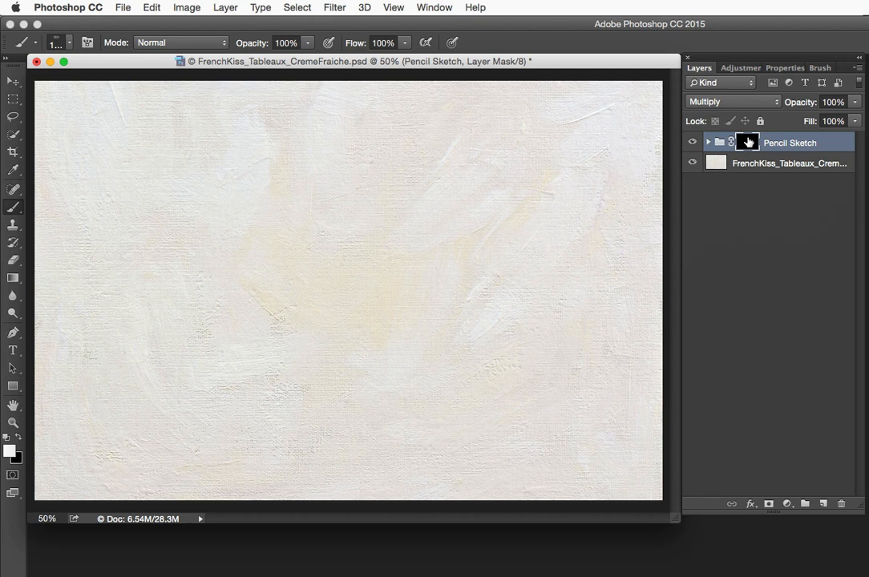
{"action": "left_click", "coordinate": [58, 42]}
{"action": "scroll", "coordinate": [136, 195], "scroll_direction": "up", "scroll_amount": 2}
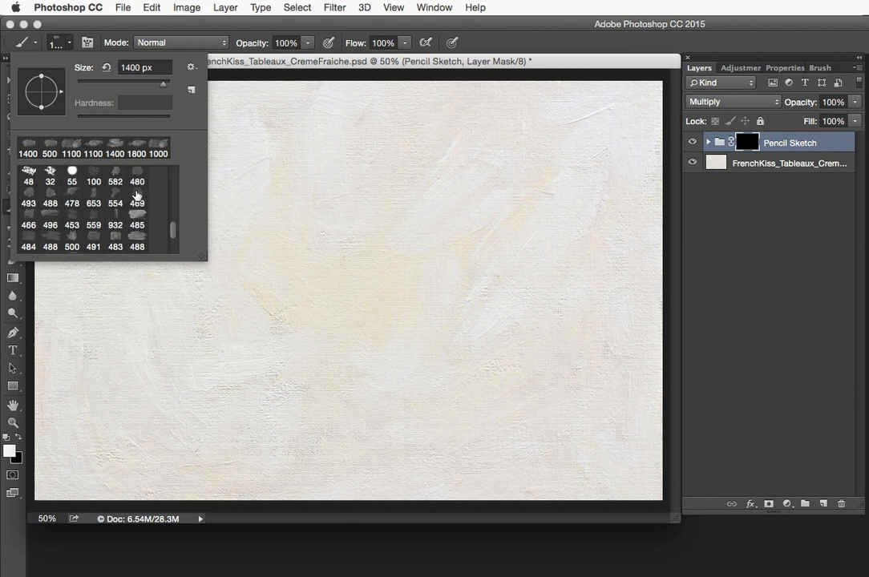
{"action": "scroll", "coordinate": [137, 195], "scroll_direction": "down", "scroll_amount": 2}
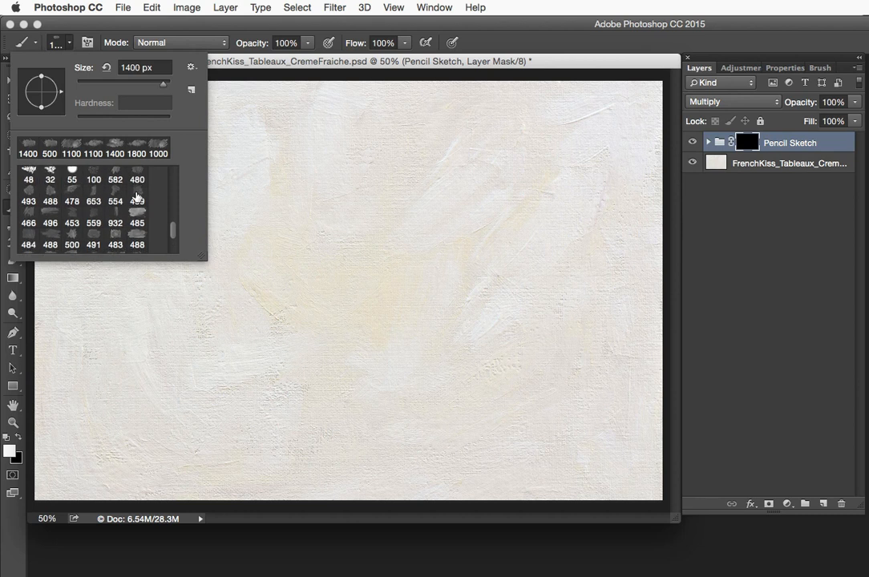
{"action": "scroll", "coordinate": [136, 199], "scroll_direction": "down", "scroll_amount": 2}
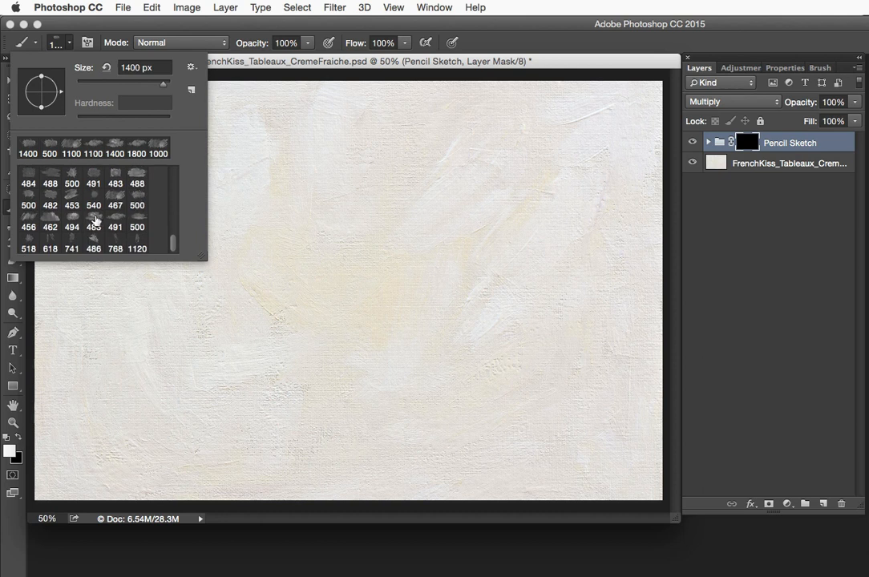
{"action": "left_click", "coordinate": [93, 223]}
{"action": "left_click", "coordinate": [71, 43]}
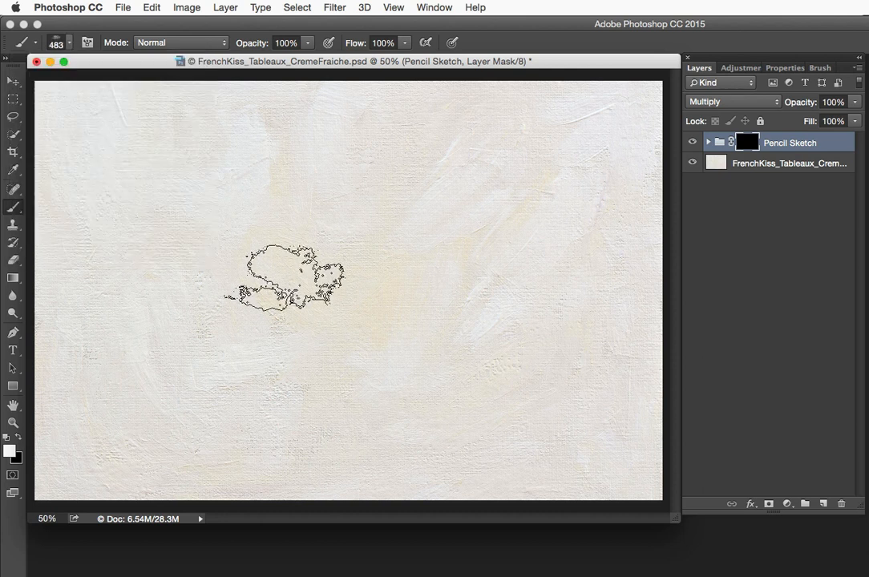
Enlarge the brush to 1500 px and paint white on the group's mask to reveal the castle walls and the trees below
{"action": "key", "text": "bracketright"}
{"action": "key", "text": "bracketright"}
{"action": "key", "text": "bracketright"}
{"action": "key", "text": "bracketright"}
{"action": "key", "text": "bracketright"}
{"action": "key", "text": "bracketright"}
{"action": "key", "text": "bracketright"}
{"action": "key", "text": "bracketright"}
{"action": "key", "text": "bracketright"}
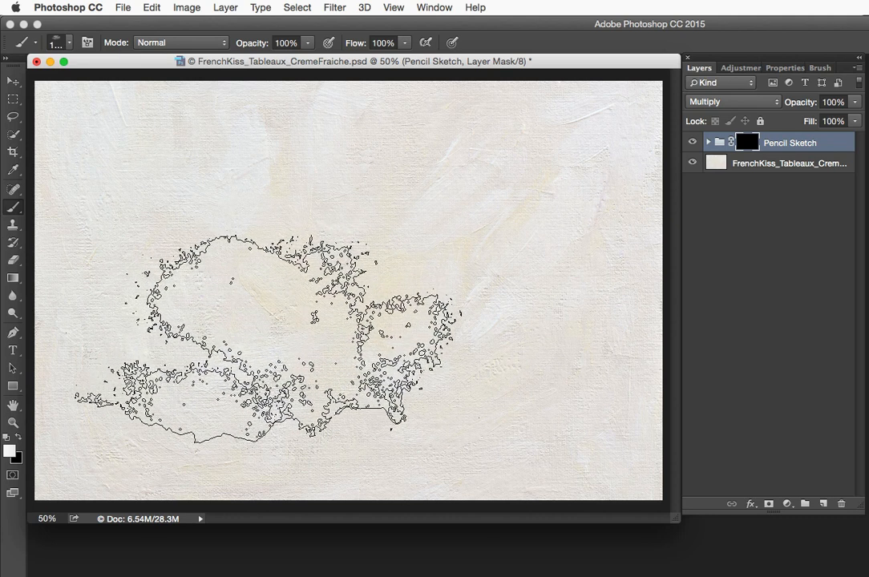
{"action": "mouse_move", "coordinate": [257, 314]}
{"action": "left_mouse_down"}
{"action": "mouse_move", "coordinate": [248, 315]}
{"action": "mouse_move", "coordinate": [383, 338]}
{"action": "mouse_move", "coordinate": [377, 333]}
{"action": "left_mouse_up"}
{"action": "key", "text": "super+z"}
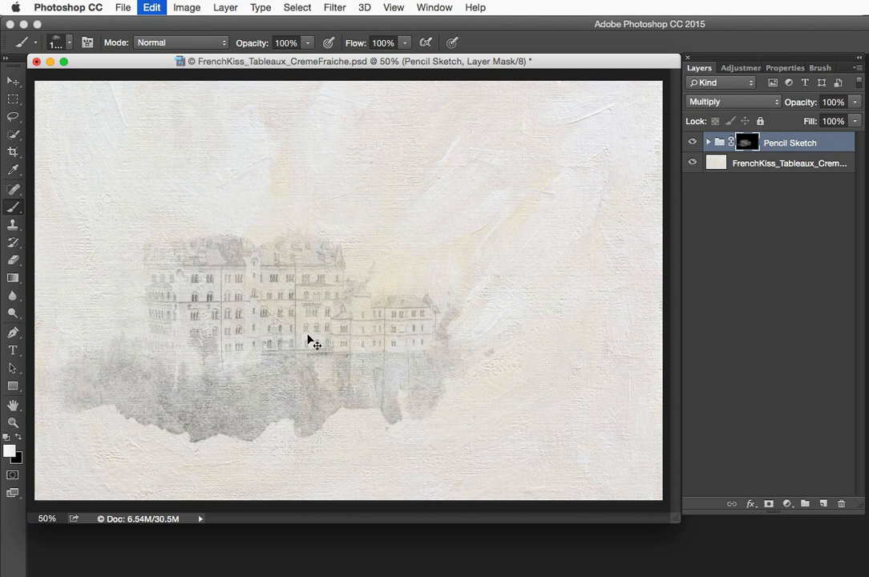
{"action": "mouse_move", "coordinate": [267, 369]}
{"action": "left_mouse_down"}
{"action": "mouse_move", "coordinate": [386, 324]}
{"action": "mouse_move", "coordinate": [523, 292]}
{"action": "mouse_move", "coordinate": [564, 304]}
{"action": "left_mouse_up"}
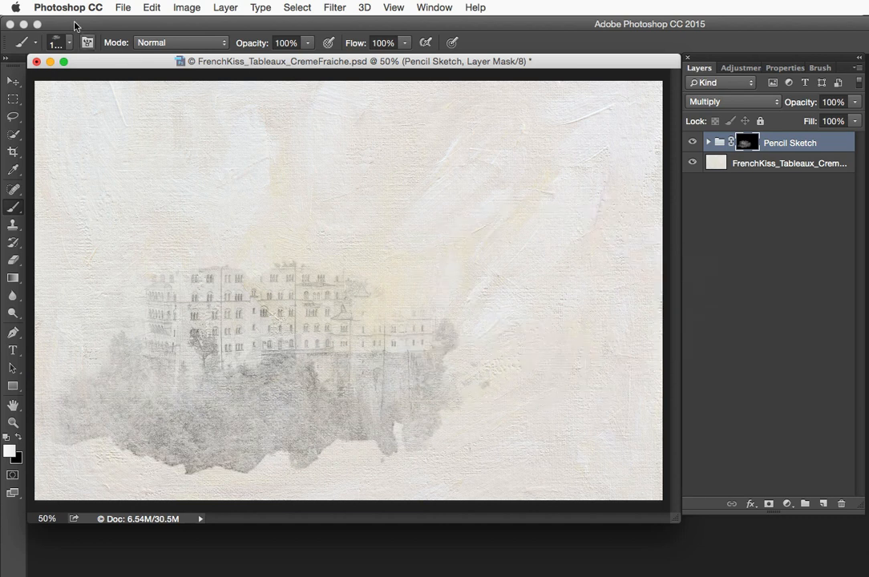
Choose the 491 px watercolor brush and enlarge it to 1200 px
{"action": "left_click", "coordinate": [61, 42]}
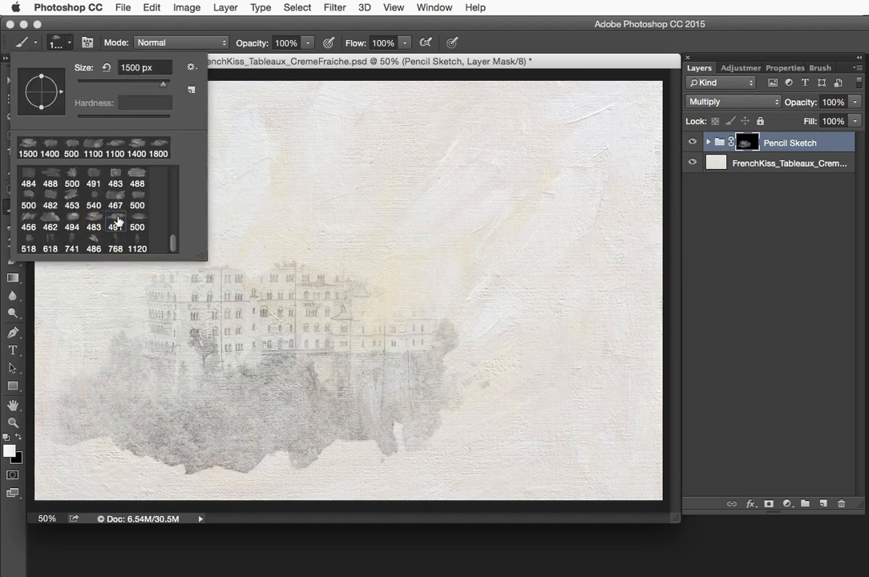
{"action": "left_click", "coordinate": [95, 181]}
{"action": "left_click", "coordinate": [62, 43]}
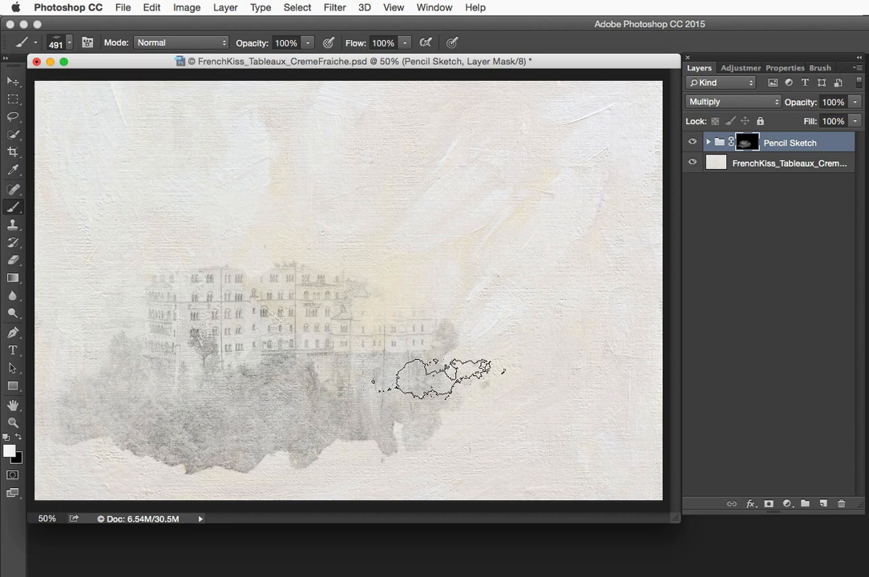
{"action": "key", "text": "bracketright"}
{"action": "key", "text": "bracketright"}
{"action": "key", "text": "bracketright"}
{"action": "key", "text": "bracketright"}
{"action": "key", "text": "bracketright"}
{"action": "key", "text": "bracketright"}
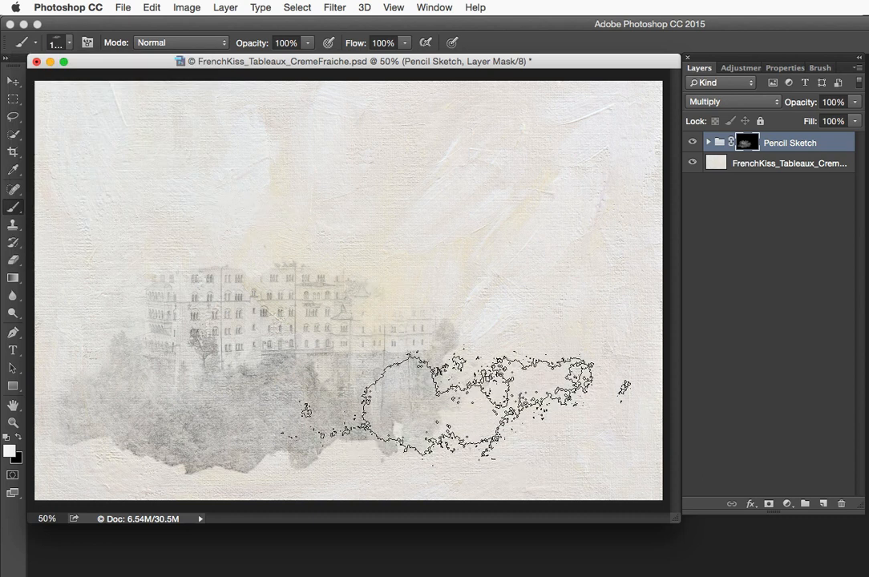
Flip the brush tip along X and paint on the group's mask to reveal the sketched trees on the hillside to the castle's right
{"action": "left_click_drag", "start_coordinate": [735, 51], "coordinate": [486, 57]}
{"action": "left_click", "coordinate": [585, 70]}
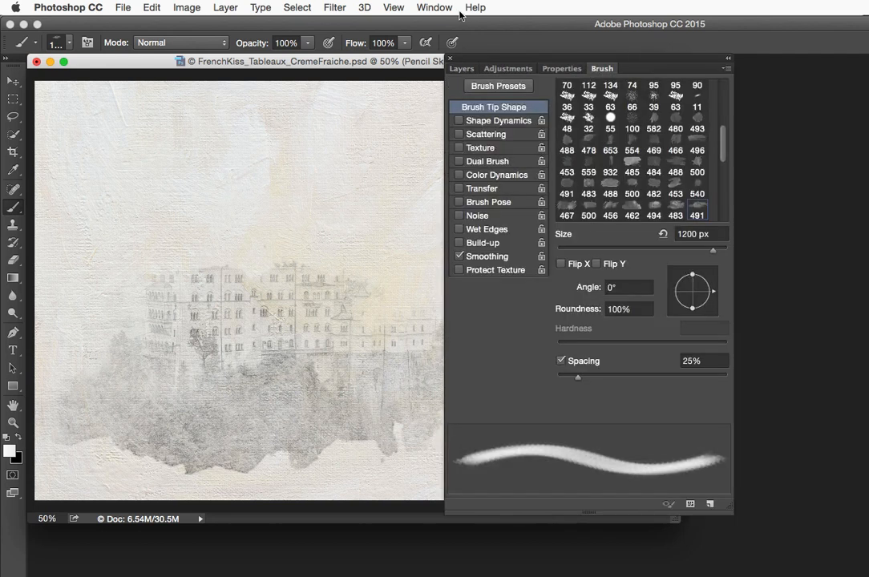
{"action": "left_click", "coordinate": [435, 8]}
{"action": "left_click", "coordinate": [436, 7]}
{"action": "left_click", "coordinate": [562, 264]}
{"action": "mouse_move", "coordinate": [490, 58]}
{"action": "left_mouse_down"}
{"action": "mouse_move", "coordinate": [719, 58]}
{"action": "mouse_move", "coordinate": [709, 58]}
{"action": "left_mouse_up"}
{"action": "left_click", "coordinate": [681, 68]}
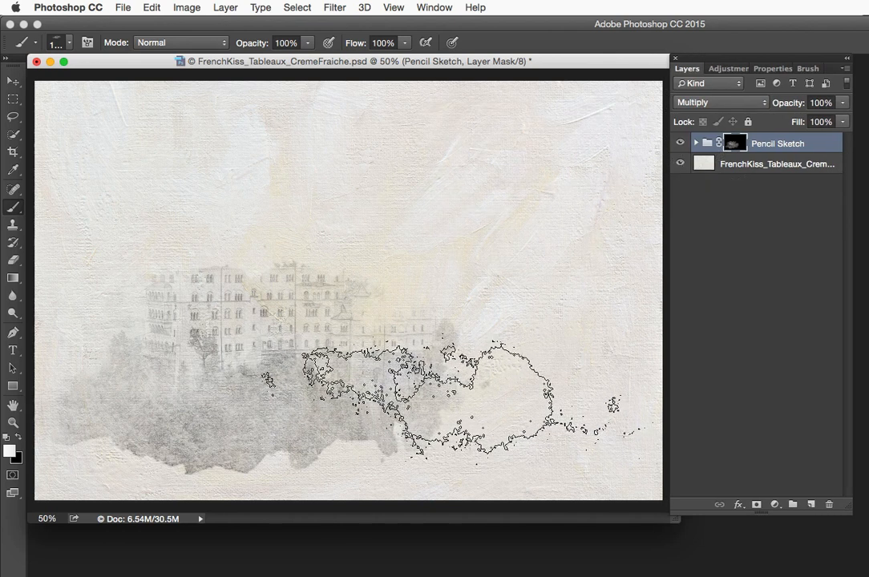
{"action": "left_click", "coordinate": [431, 405]}
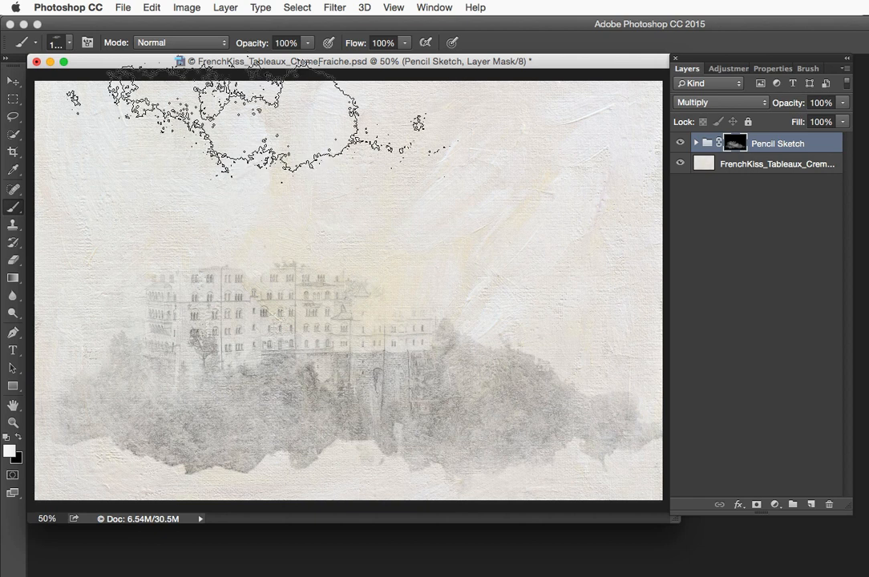
Choose the 467 px watercolor brush, enlarge it to 900 px and paint on the group's mask to reveal the castle's upper walls and lower roofs
{"action": "left_click", "coordinate": [57, 42]}
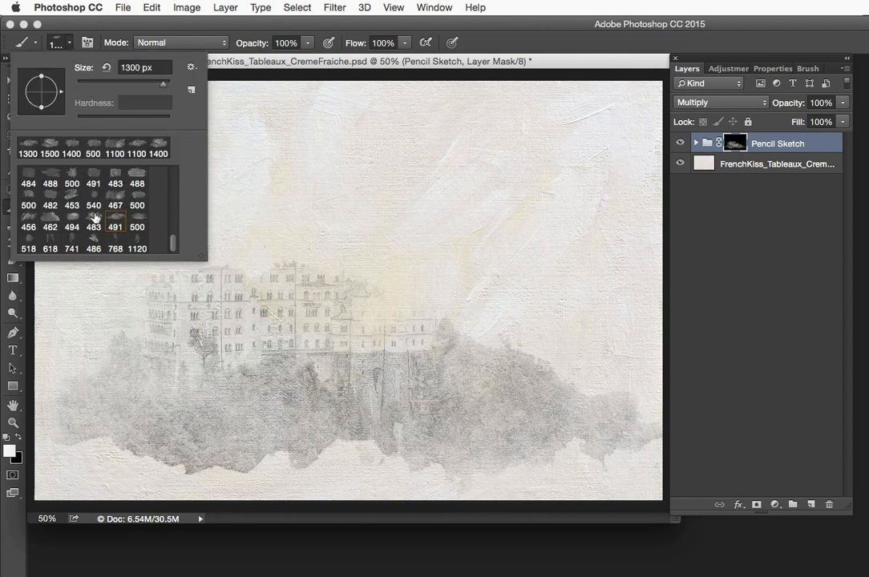
{"action": "left_click", "coordinate": [115, 201]}
{"action": "left_click", "coordinate": [69, 44]}
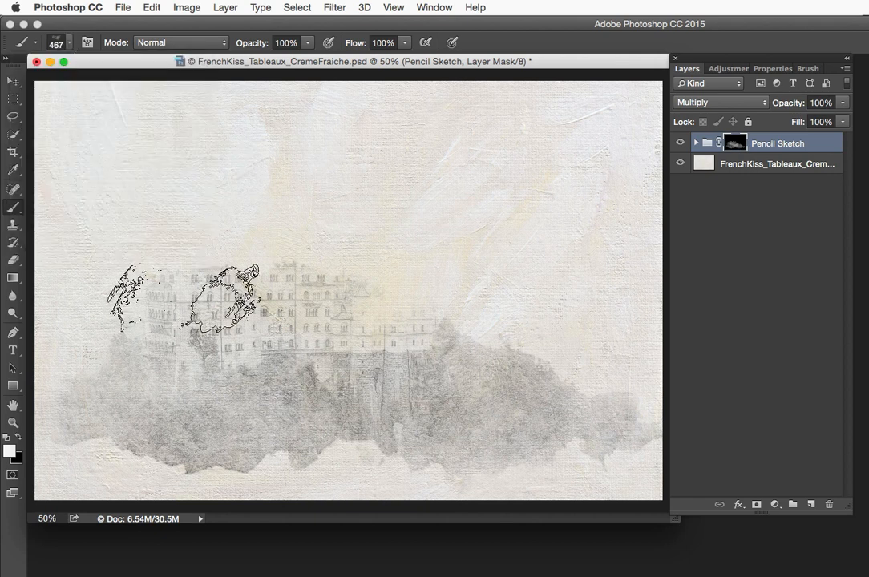
{"action": "key", "text": "bracketright"}
{"action": "key", "text": "bracketright"}
{"action": "key", "text": "bracketright"}
{"action": "key", "text": "bracketright"}
{"action": "key", "text": "bracketright"}
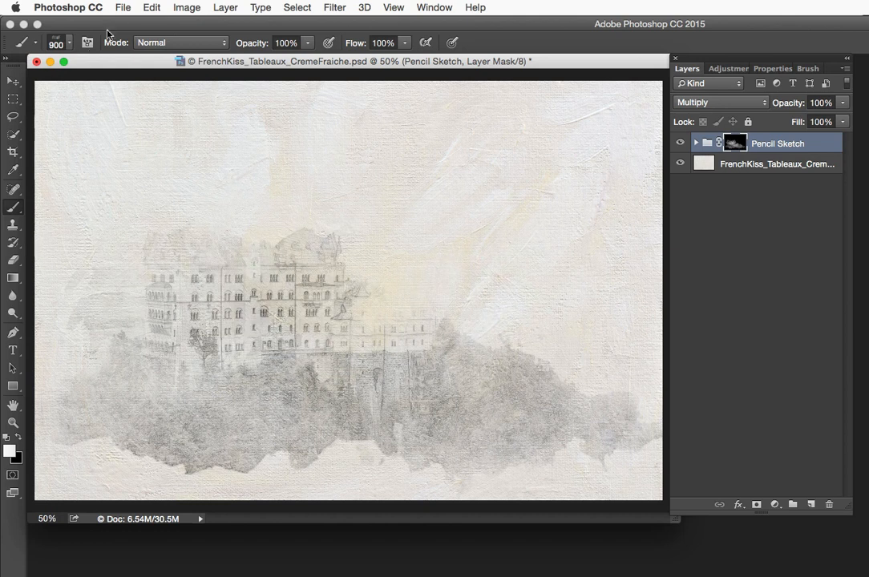
Choose the 500 px watercolor brush, enlarge it to 1300 px and paint on the group's mask to reveal the castle's roofs and towers
{"action": "left_click", "coordinate": [69, 43]}
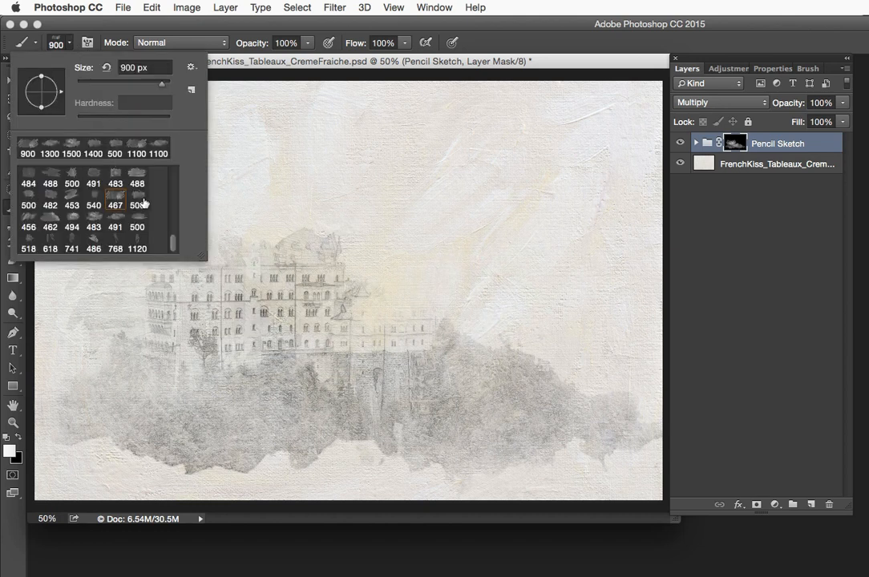
{"action": "left_click", "coordinate": [114, 145]}
{"action": "left_click", "coordinate": [69, 43]}
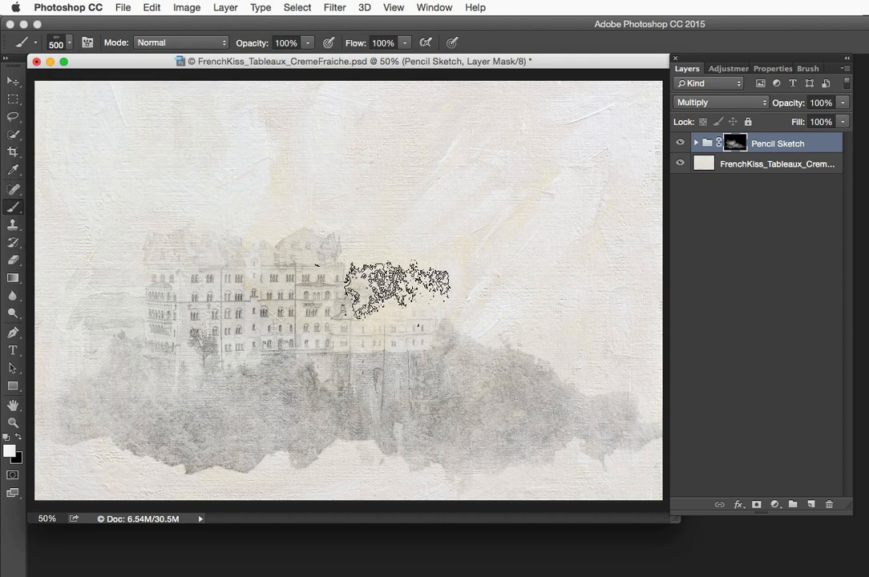
{"action": "key", "text": "bracketright"}
{"action": "key", "text": "bracketright"}
{"action": "key", "text": "bracketright"}
{"action": "key", "text": "bracketright"}
{"action": "key", "text": "bracketright"}
{"action": "key", "text": "bracketright"}
{"action": "key", "text": "bracketright"}
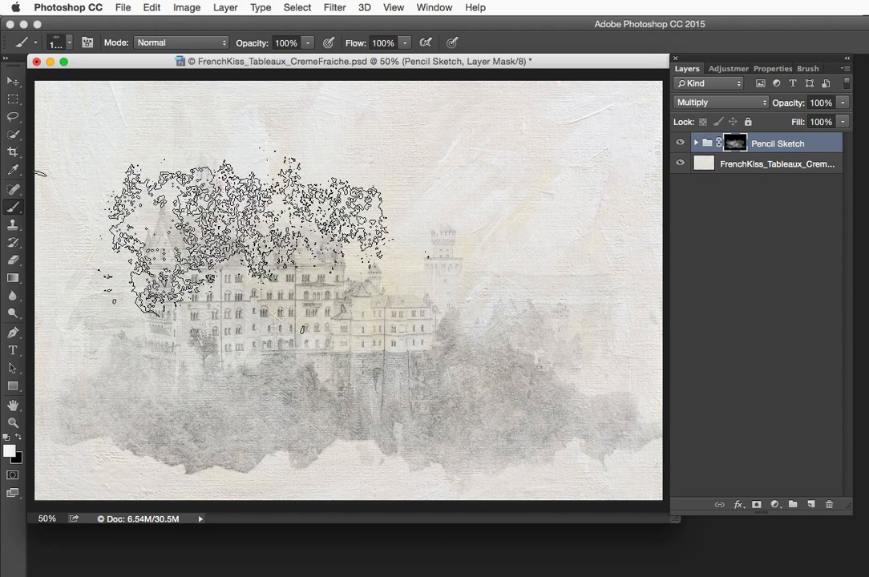
Choose the 494 px watercolor brush, enlarge it and paint on the group's mask over the main castle's roofs and tower
{"action": "left_click", "coordinate": [76, 50]}
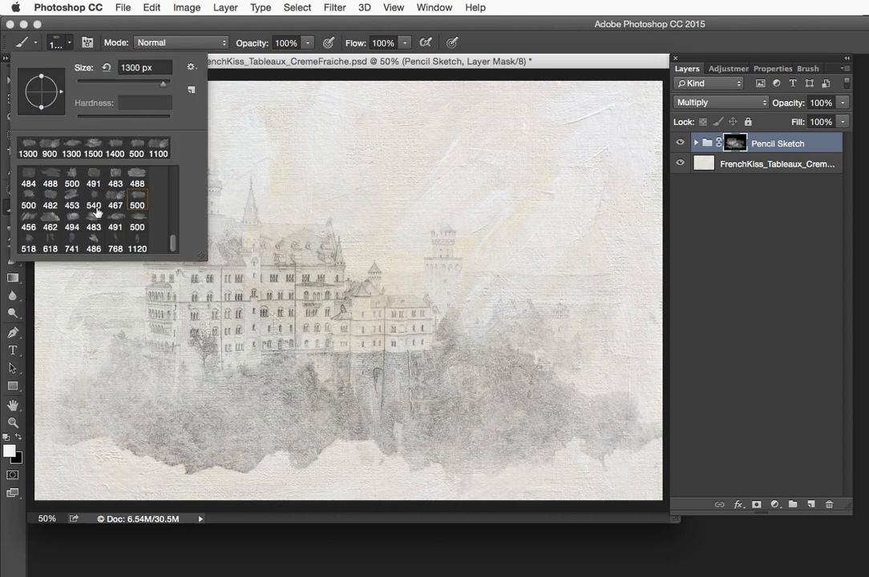
{"action": "left_click", "coordinate": [73, 219]}
{"action": "left_click", "coordinate": [71, 46]}
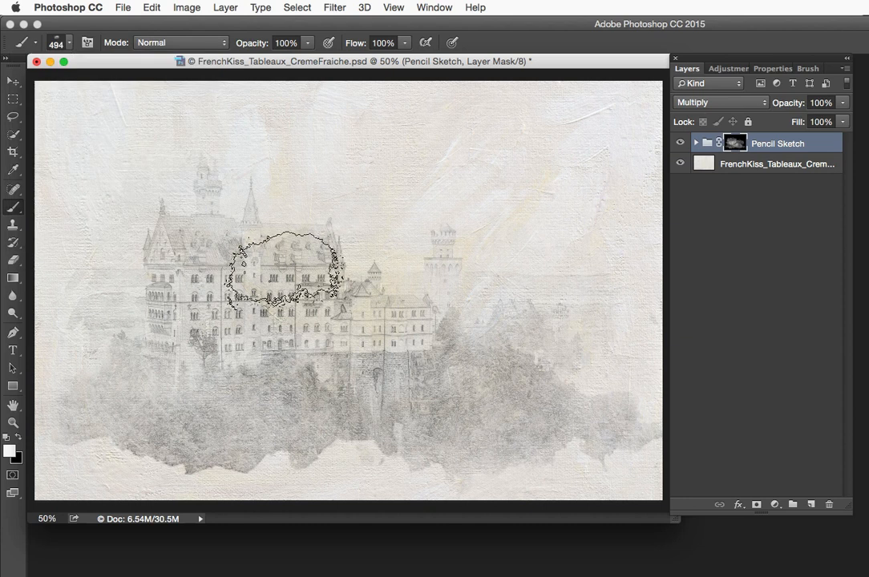
{"action": "key", "text": "]"}
{"action": "key", "text": "]"}
{"action": "key", "text": "]"}
{"action": "key", "text": "]"}
{"action": "key", "text": "]"}
{"action": "mouse_move", "coordinate": [234, 264]}
{"action": "left_mouse_down"}
{"action": "mouse_move", "coordinate": [217, 247]}
{"action": "mouse_move", "coordinate": [214, 213]}
{"action": "left_mouse_up"}
Enlarge the brush to 1300 px and paint on the group's mask to strengthen the trees and tower right of the main castle
{"action": "key", "text": "]"}
{"action": "key", "text": "]"}
{"action": "key", "text": "]"}
{"action": "key", "text": "]"}
{"action": "mouse_move", "coordinate": [475, 393]}
{"action": "left_mouse_down"}
{"action": "mouse_move", "coordinate": [510, 350]}
{"action": "mouse_move", "coordinate": [323, 262]}
{"action": "mouse_move", "coordinate": [305, 367]}
{"action": "mouse_move", "coordinate": [379, 325]}
{"action": "mouse_move", "coordinate": [485, 393]}
{"action": "left_mouse_up"}
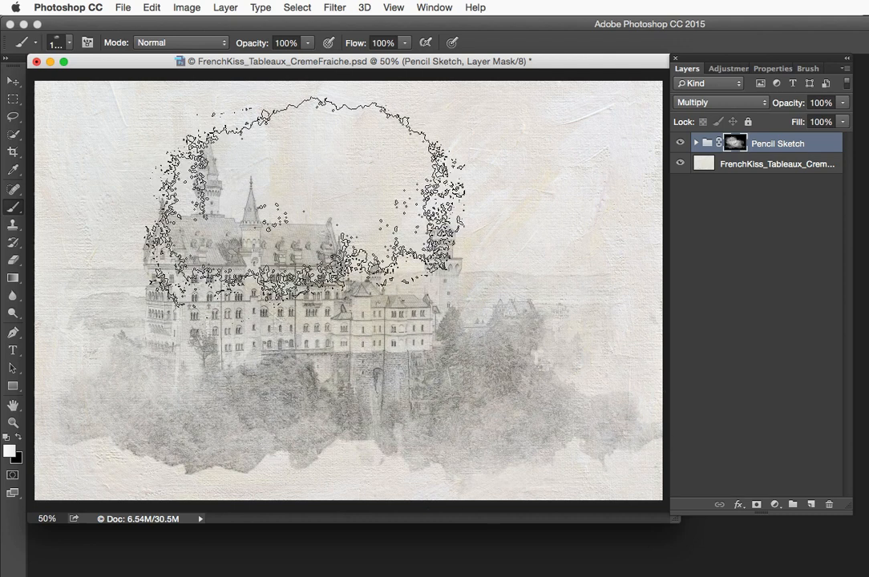
Try the 469 px watercolor brush at 900 px on the group's mask
{"action": "left_click", "coordinate": [58, 43]}
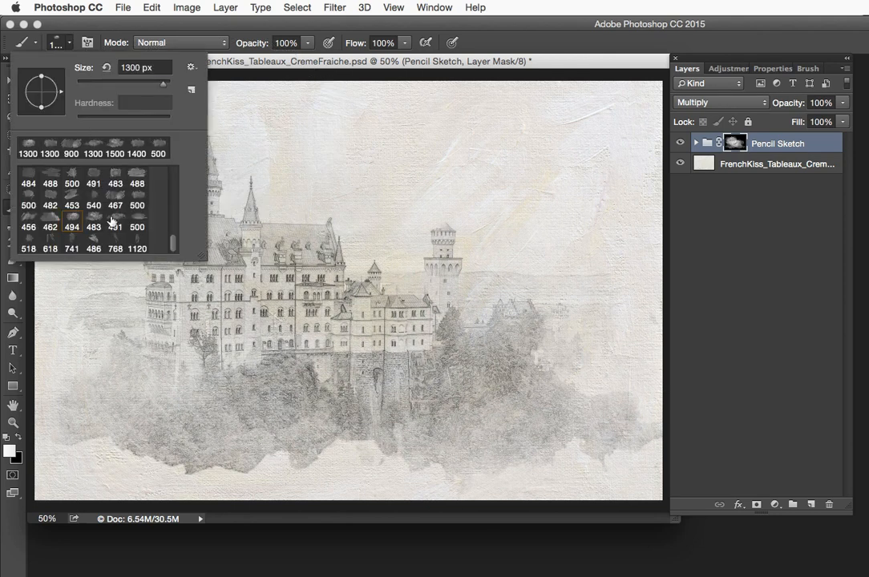
{"action": "scroll", "coordinate": [128, 215], "scroll_direction": "up", "scroll_amount": 2}
{"action": "scroll", "coordinate": [130, 216], "scroll_direction": "up", "scroll_amount": 4}
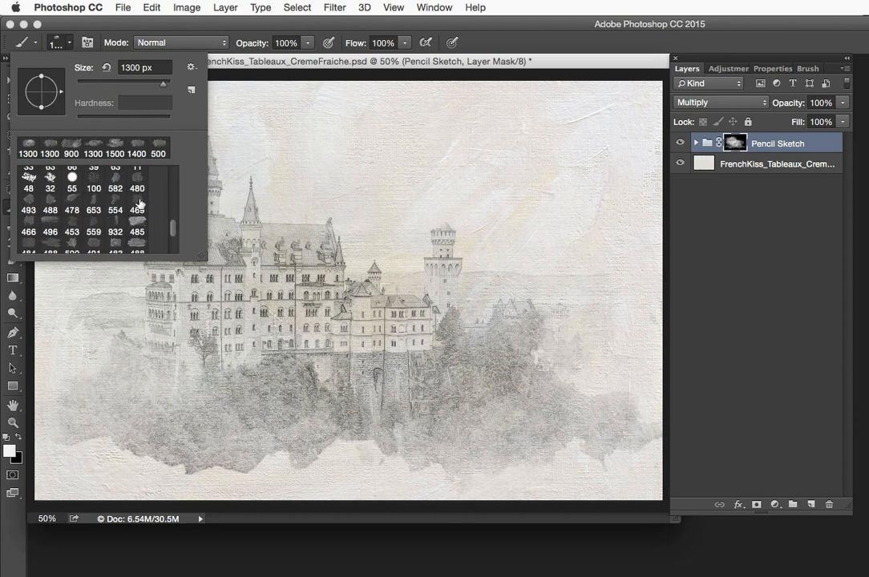
{"action": "double_click", "coordinate": [136, 201]}
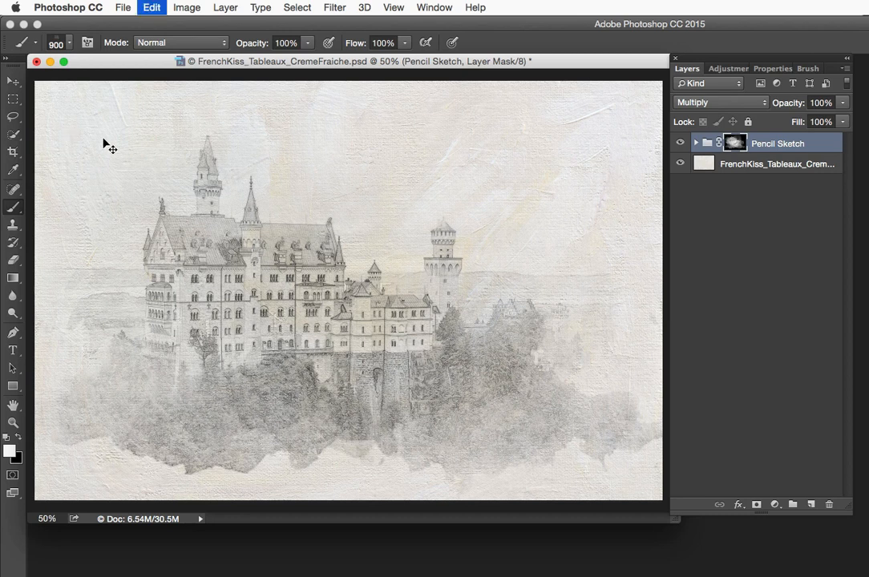
Choose the 554 px watercolor brush and paint on the group's mask at 1000 px and 800 px around the trees beside and below the castle
{"action": "left_click", "coordinate": [56, 39]}
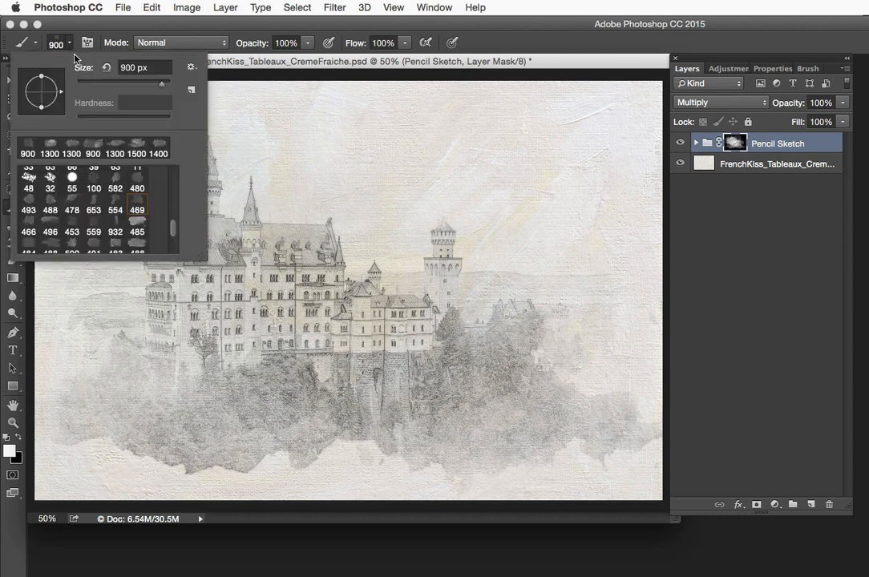
{"action": "left_click", "coordinate": [114, 206]}
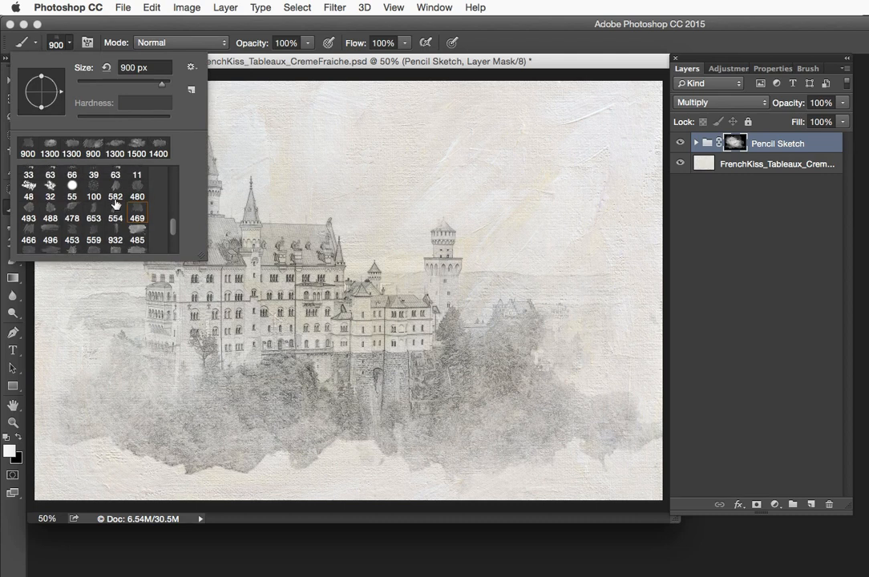
{"action": "left_click", "coordinate": [70, 43]}
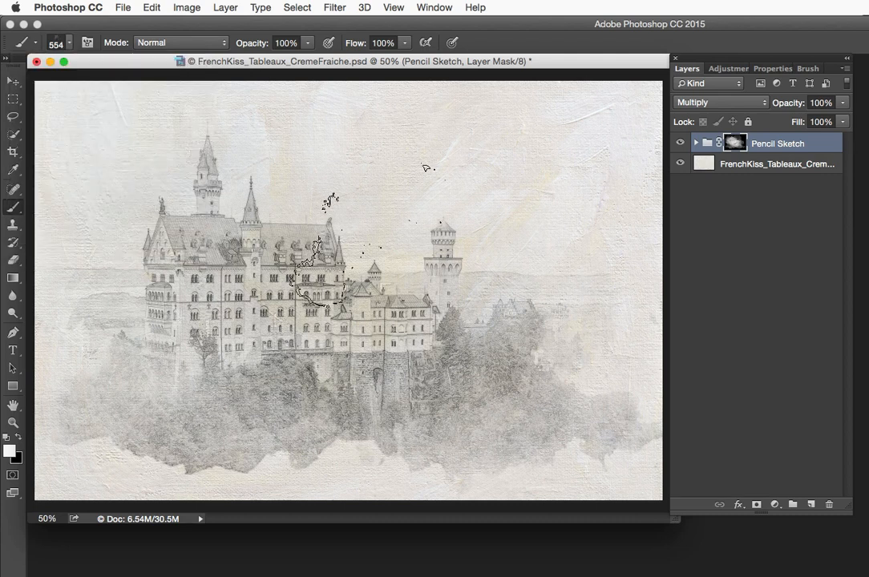
{"action": "key", "text": "bracketright"}
{"action": "key", "text": "bracketright"}
{"action": "key", "text": "bracketright"}
{"action": "key", "text": "bracketright"}
{"action": "key", "text": "bracketright"}
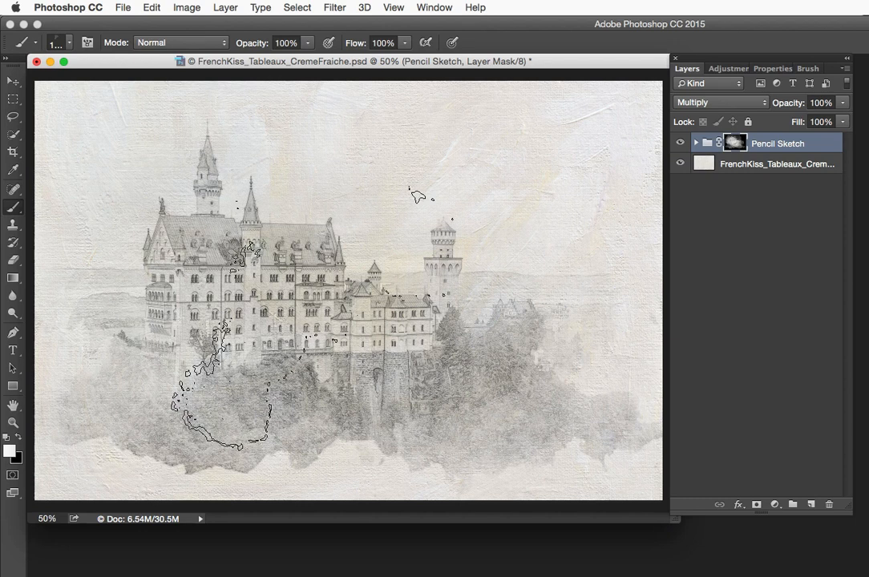
{"action": "key", "text": "bracketleft"}
{"action": "key", "text": "bracketleft"}
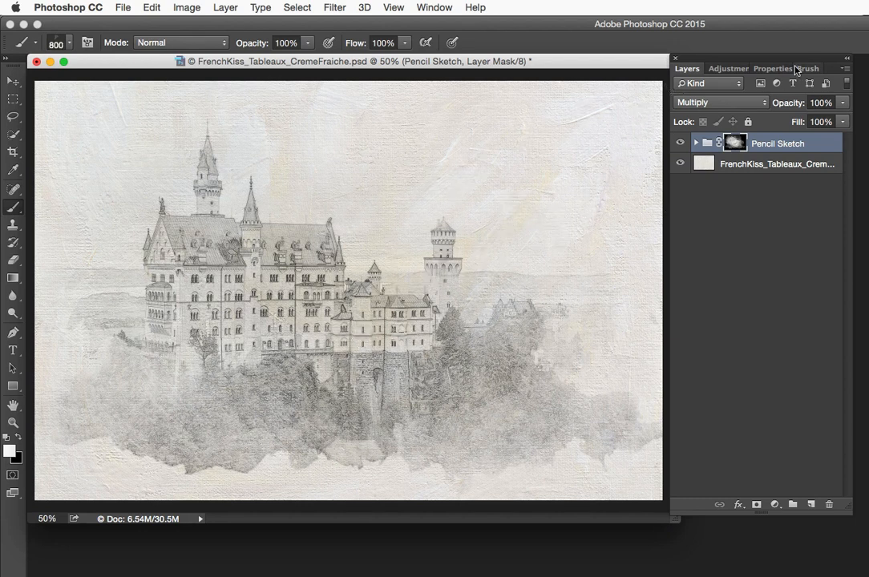
Flip the brush tip along Y and paint at 860 px on the group's mask to reveal the trees at the hillside's right edge
{"action": "left_click_drag", "start_coordinate": [805, 69], "coordinate": [580, 71]}
{"action": "left_click", "coordinate": [581, 69]}
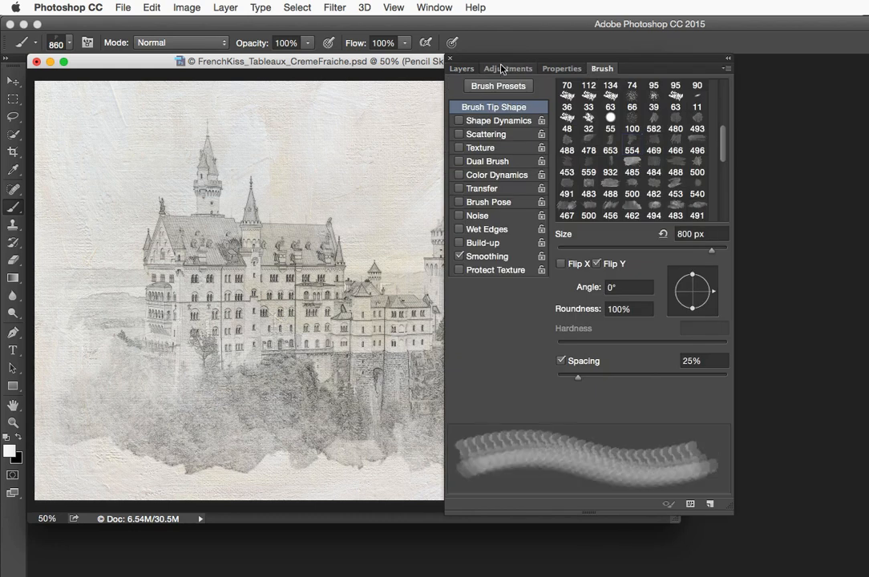
{"action": "left_click", "coordinate": [462, 69]}
{"action": "left_click_drag", "start_coordinate": [476, 58], "coordinate": [863, 72]}
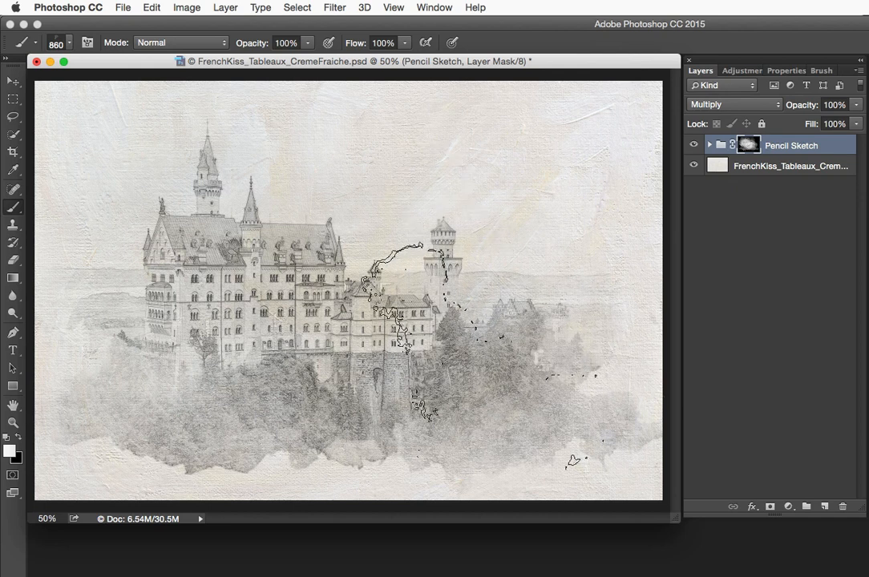
{"action": "left_click", "coordinate": [484, 357]}
{"action": "key", "text": "super+z"}
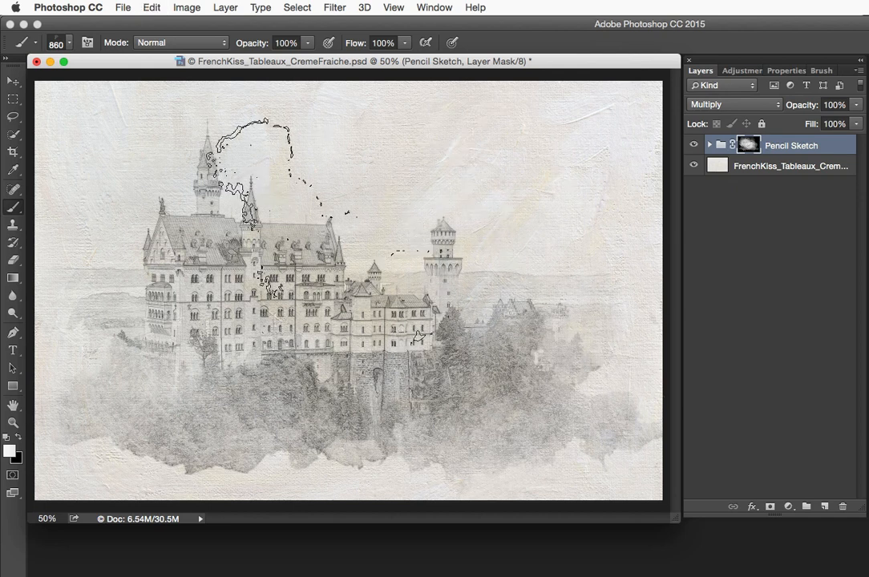
Choose the watercolor brush listed as 483 px in the row above the 467 px brush and enlarge it to 1000 px
{"action": "left_click", "coordinate": [61, 41]}
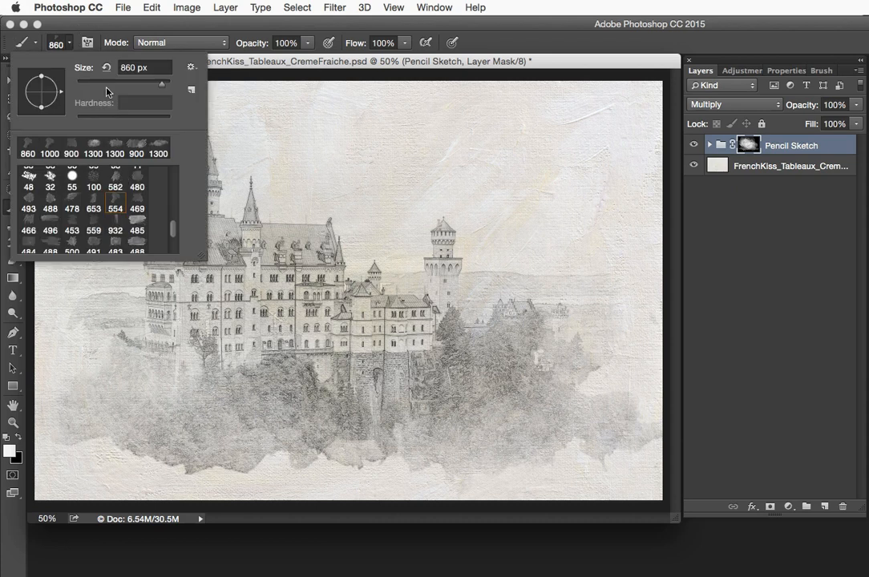
{"action": "scroll", "coordinate": [125, 224], "scroll_direction": "down", "scroll_amount": 2}
{"action": "left_click", "coordinate": [118, 210]}
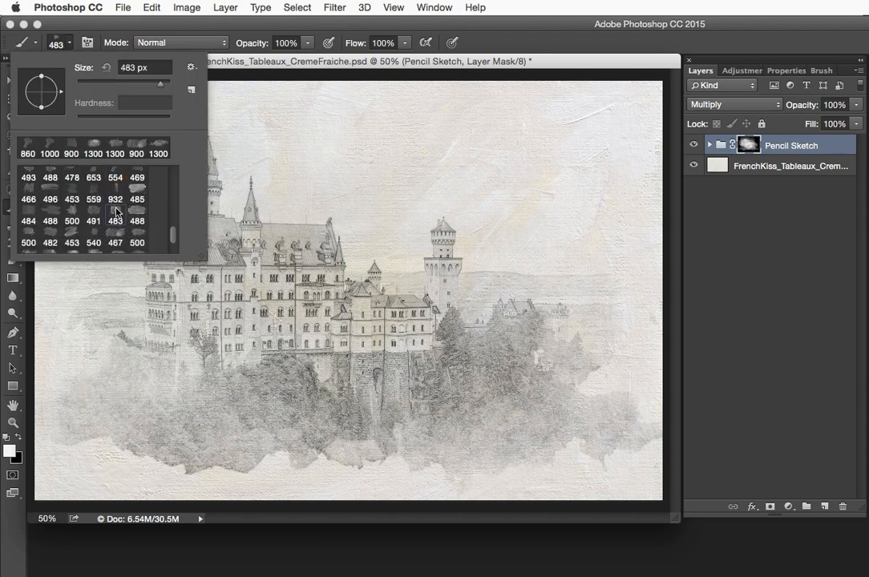
{"action": "left_click", "coordinate": [67, 38]}
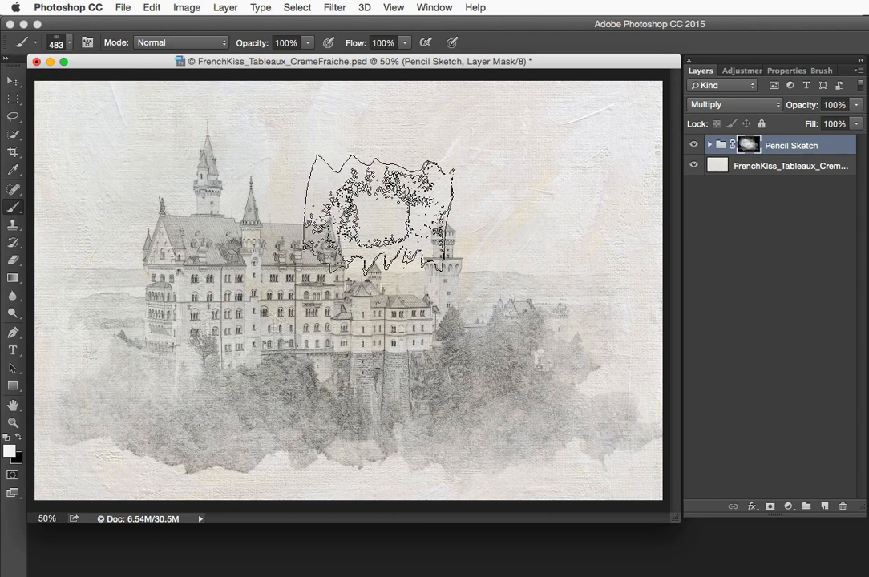
{"action": "key", "text": "bracketright"}
{"action": "key", "text": "bracketright"}
{"action": "key", "text": "bracketright"}
{"action": "key", "text": "bracketright"}
{"action": "key", "text": "bracketright"}
{"action": "key", "text": "bracketright"}
Paint on the group's mask to reveal the distant hills right of the castle, and undo the extra stroke over the main building
{"action": "mouse_move", "coordinate": [478, 245]}
{"action": "left_mouse_down"}
{"action": "mouse_move", "coordinate": [96, 337]}
{"action": "mouse_move", "coordinate": [253, 330]}
{"action": "left_mouse_up"}
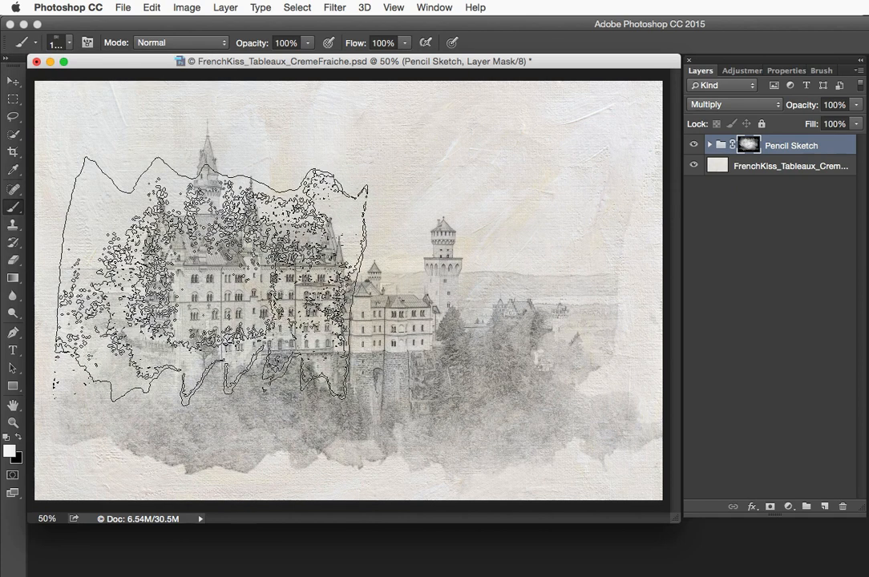
{"action": "left_click", "coordinate": [212, 282]}
{"action": "key", "text": "super+z"}
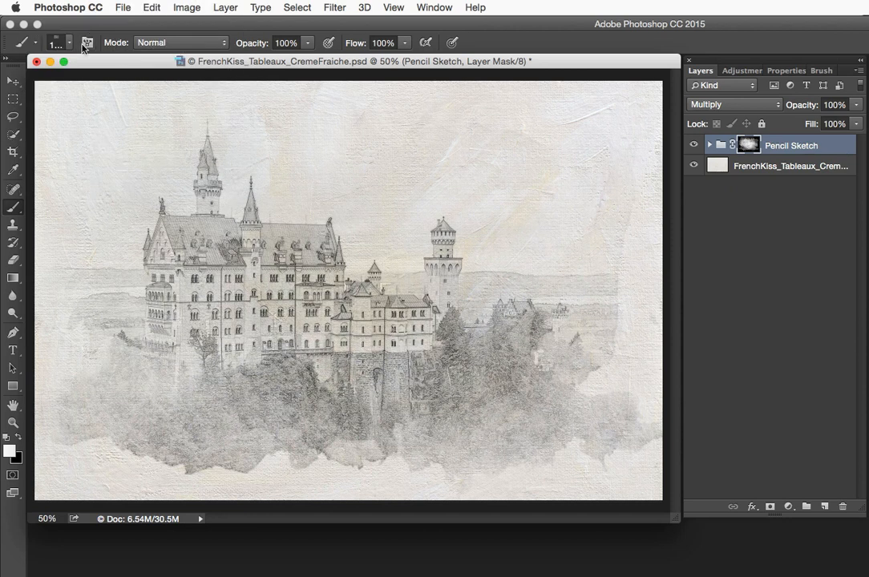
Choose the 453 px watercolor brush, enlarge it to 1000 px and paint on the group's mask to reveal the distant landscape left of the castle
{"action": "left_click", "coordinate": [69, 43]}
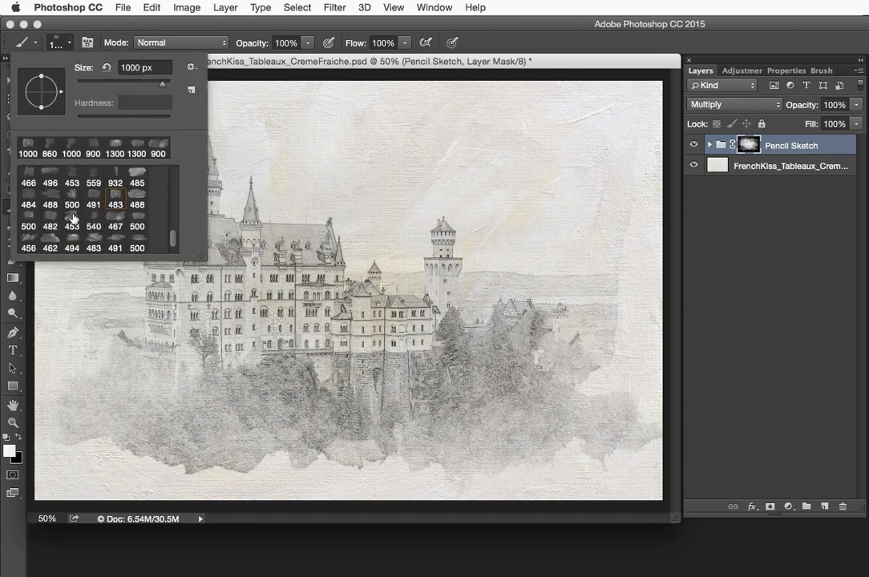
{"action": "left_click", "coordinate": [71, 179]}
{"action": "left_click", "coordinate": [51, 44]}
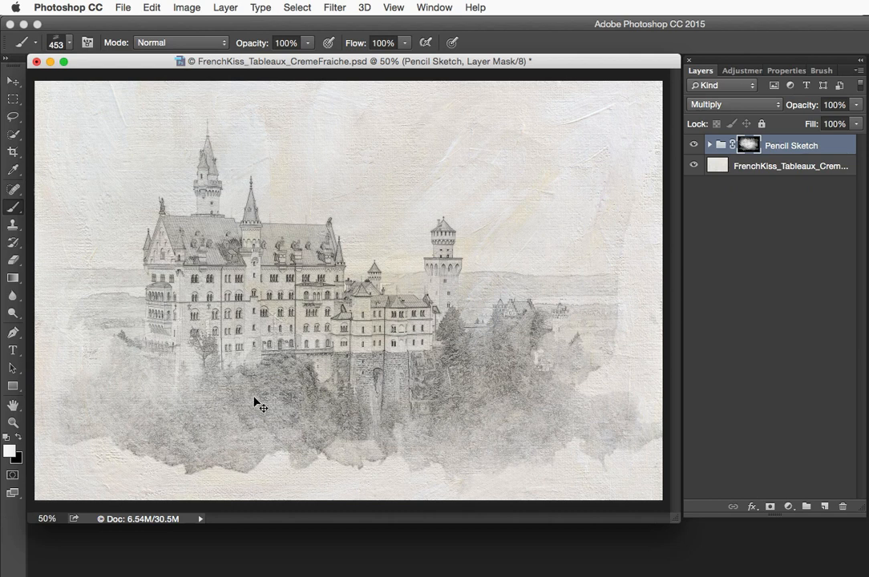
{"action": "key", "text": "super+z"}
{"action": "key", "text": "bracketright"}
{"action": "key", "text": "bracketright"}
{"action": "key", "text": "bracketright"}
{"action": "key", "text": "bracketright"}
{"action": "key", "text": "bracketright"}
{"action": "key", "text": "bracketright"}
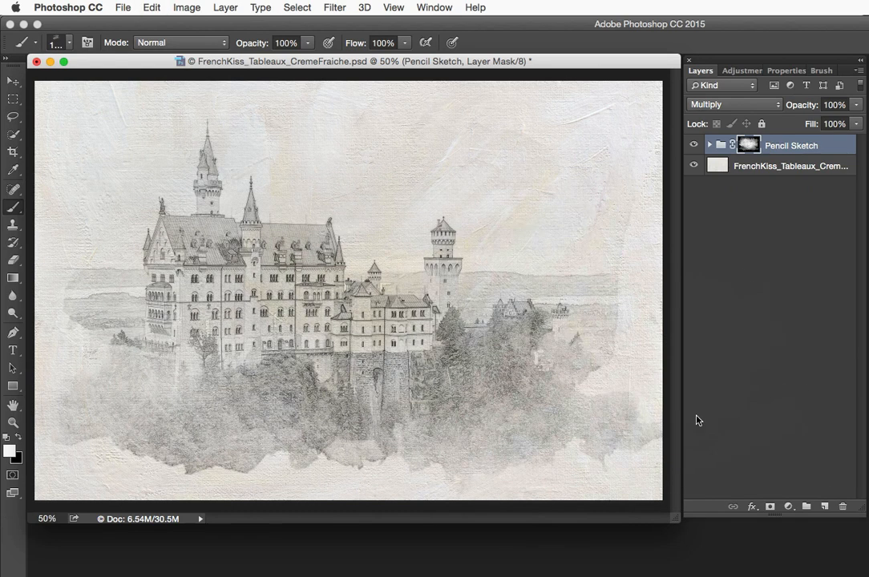
Try strokes on the group's mask over the trees below the castle and toward the lower left, undoing each one
{"action": "left_click", "coordinate": [355, 354]}
{"action": "key", "text": "super+z"}
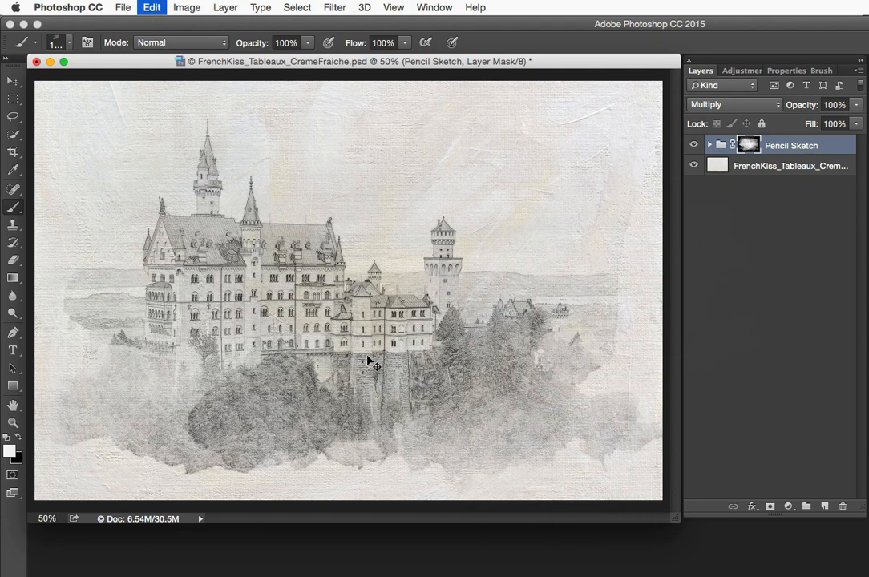
{"action": "left_click", "coordinate": [229, 366]}
{"action": "key", "text": "super+z"}
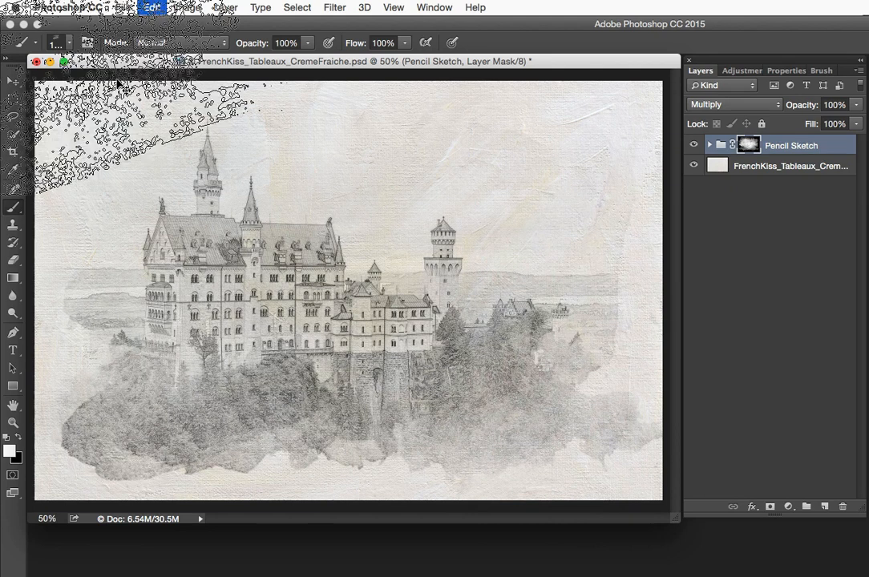
Choose the 540 px watercolor brush, enlarge it and paint on the group's mask to strengthen the trees on the hillside's right
{"action": "left_click", "coordinate": [58, 43]}
{"action": "left_click", "coordinate": [94, 224]}
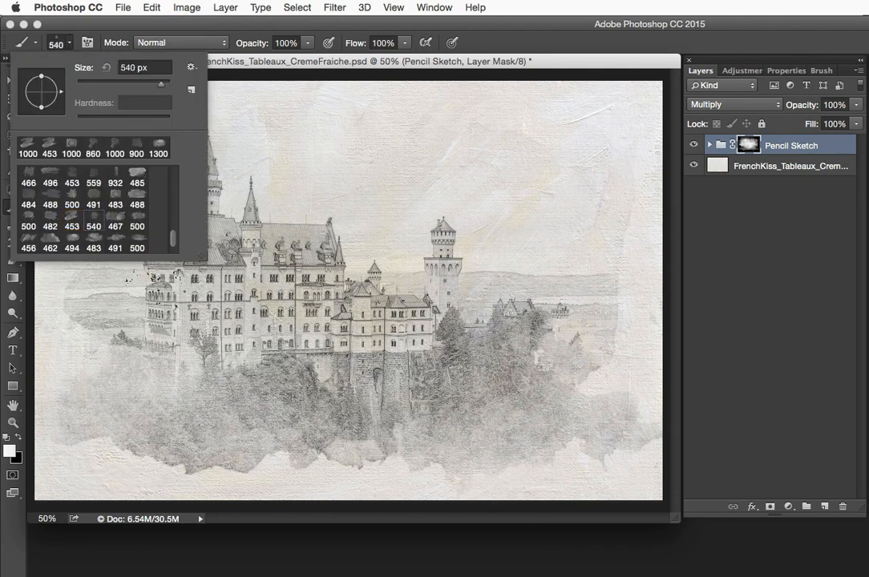
{"action": "left_click", "coordinate": [69, 44]}
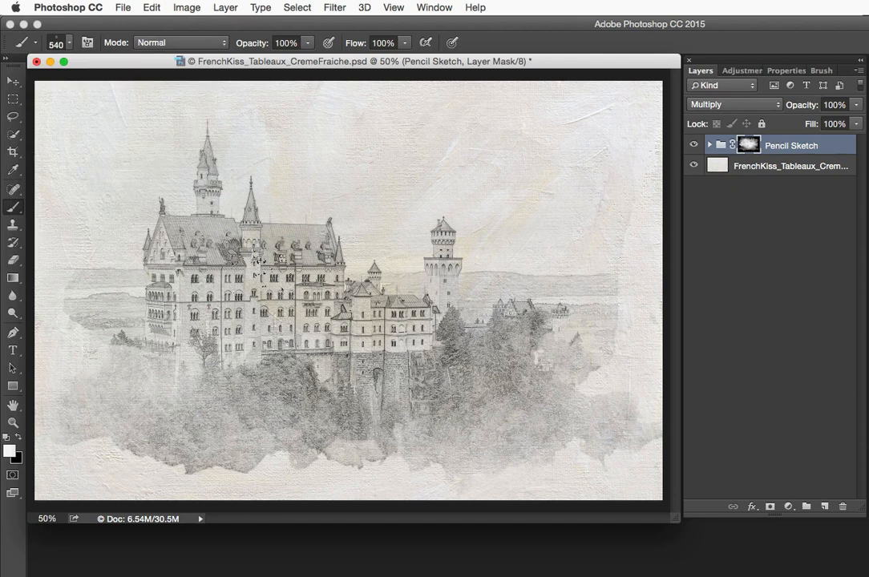
{"action": "left_click", "coordinate": [136, 385]}
{"action": "key", "text": "super+z"}
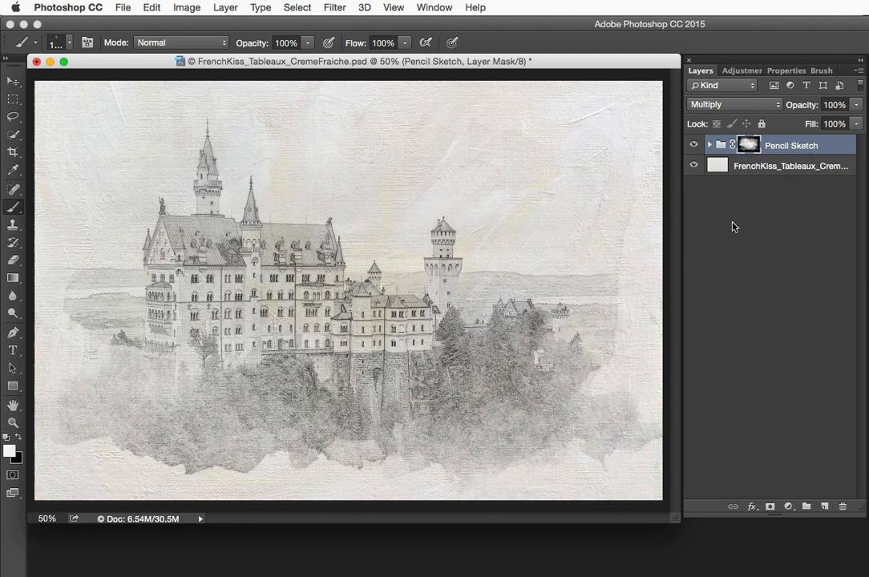
{"action": "left_click", "coordinate": [725, 148]}
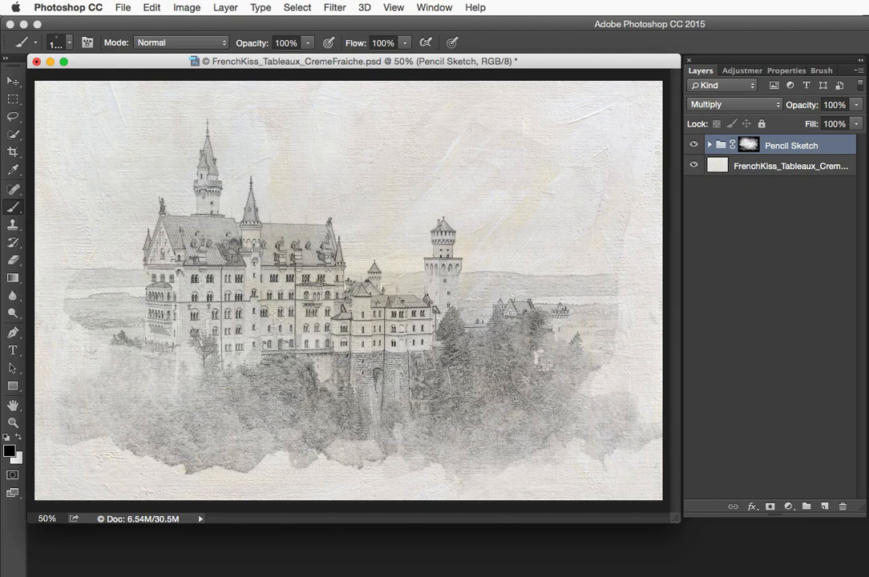
{"action": "left_click", "coordinate": [334, 8]}
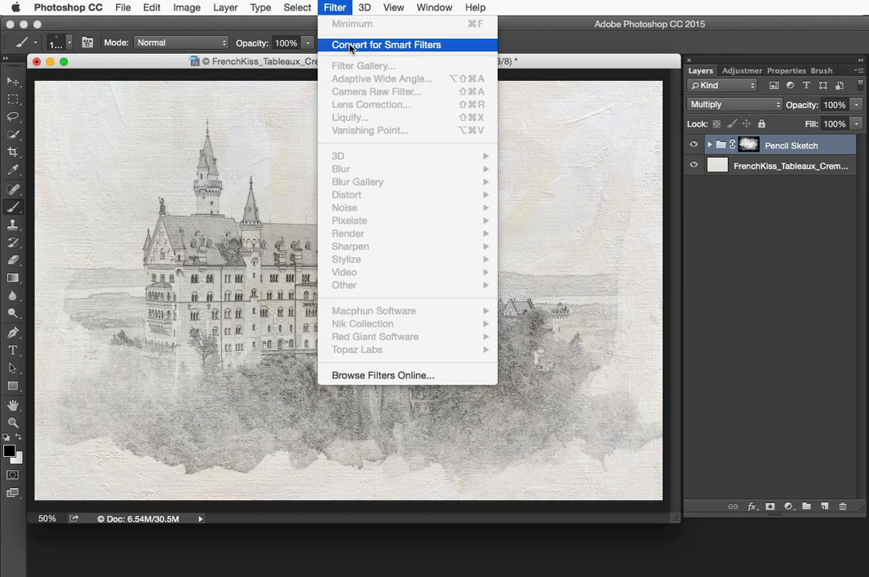
{"action": "left_click", "coordinate": [329, 8]}
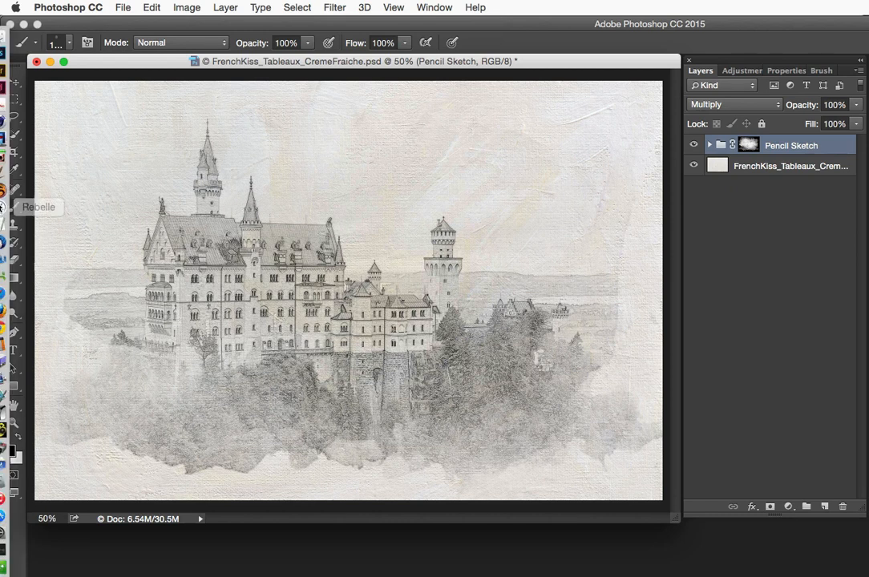
Switch to Filter Forge, preview the Watercolor Painting filter on the castle photo, and return to Photoshop
{"action": "left_click", "coordinate": [8, 156]}
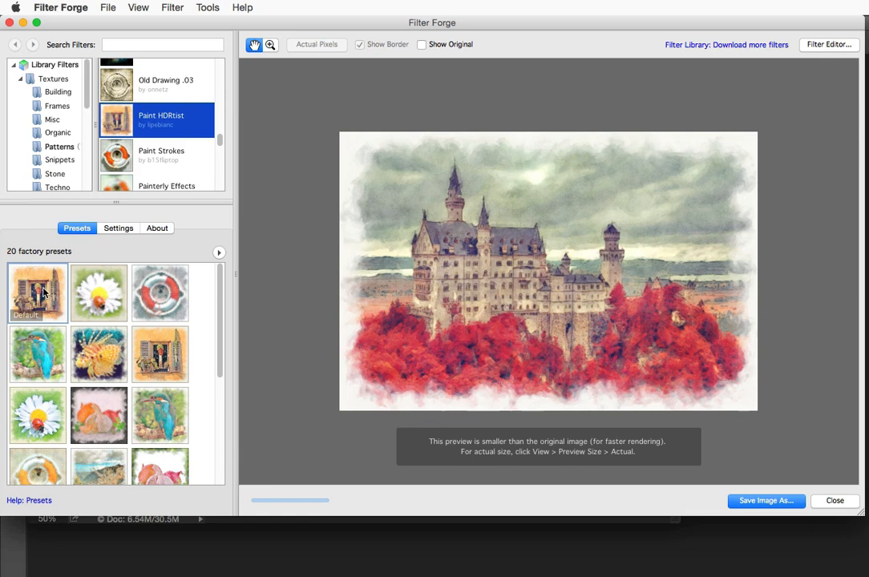
{"action": "left_click_drag", "start_coordinate": [219, 139], "coordinate": [221, 188]}
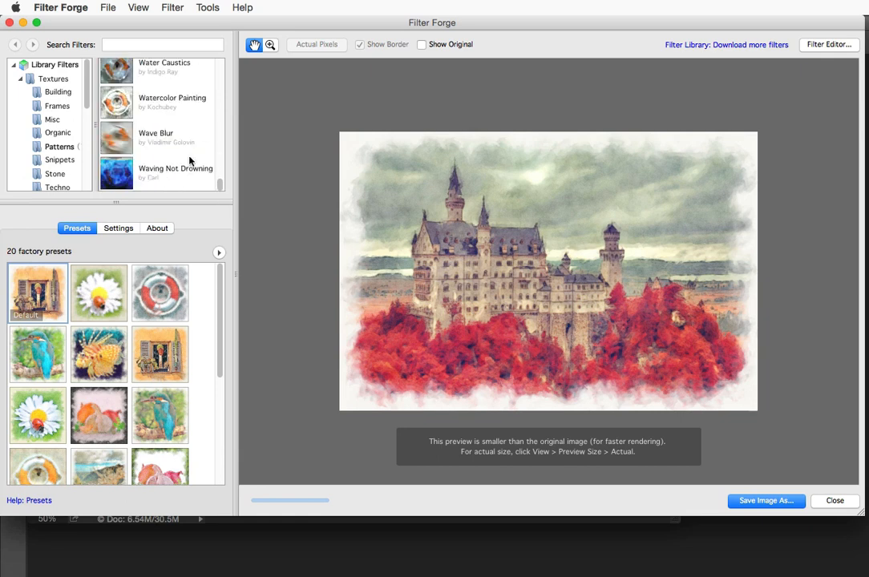
{"action": "left_click", "coordinate": [122, 106]}
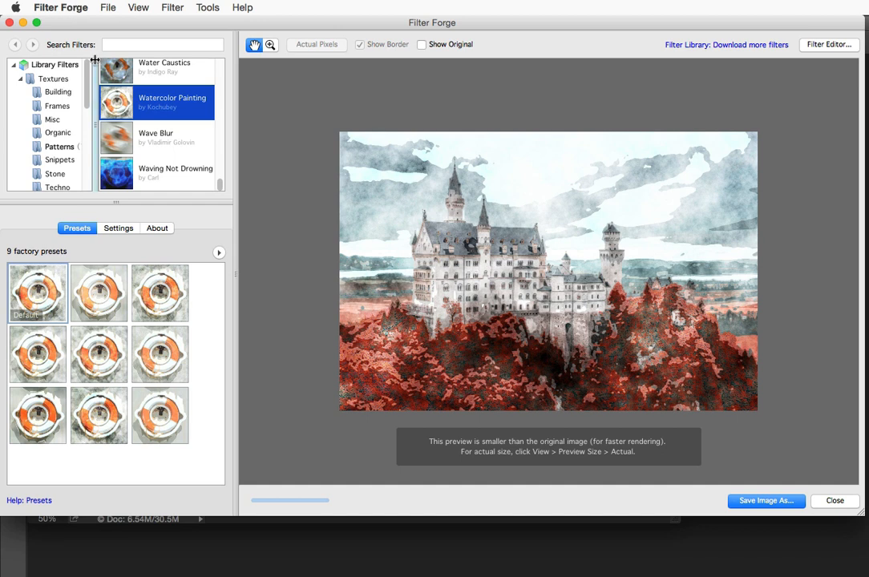
{"action": "left_click", "coordinate": [63, 8]}
{"action": "left_click", "coordinate": [72, 50]}
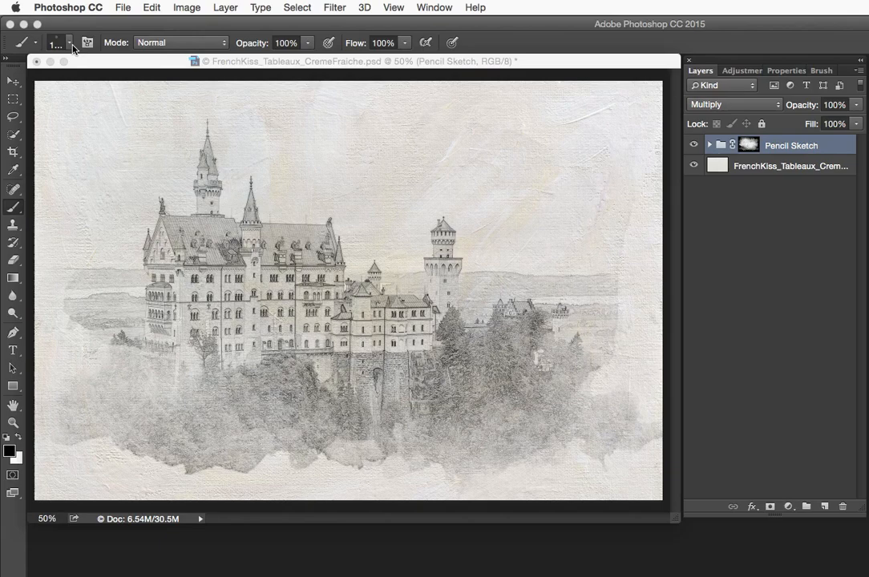
Copy the Paint HDRtist image into the FrenchKiss_Tableaux_CremeFraiche document, aligned over the pencil sketch, and minimize the source document
{"action": "mouse_move", "coordinate": [4, 232]}
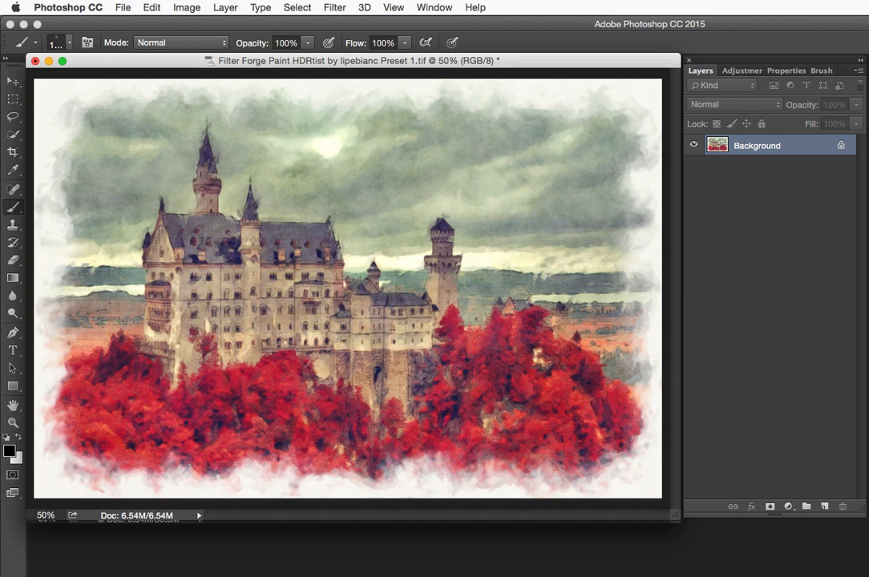
{"action": "left_click", "coordinate": [12, 83]}
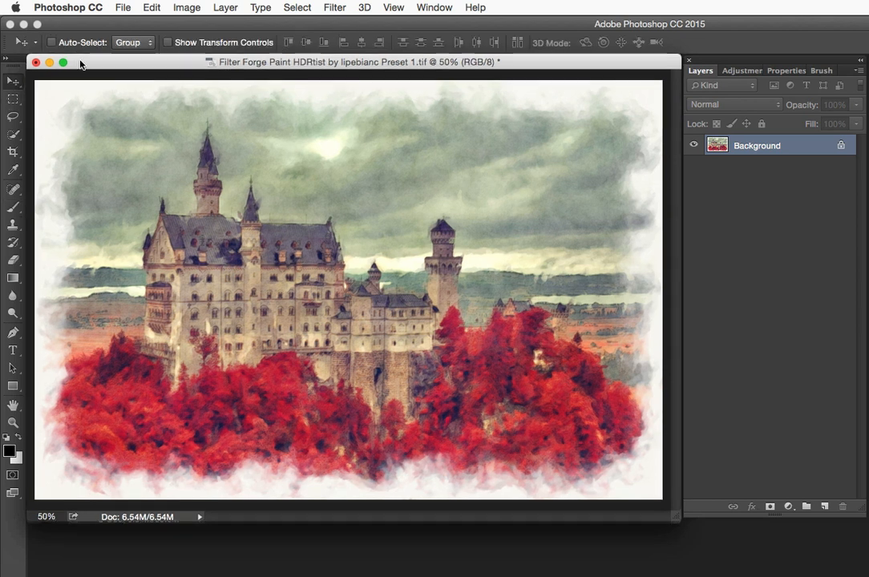
{"action": "mouse_move", "coordinate": [7, 106]}
{"action": "left_click", "coordinate": [6, 152]}
{"action": "left_click_drag", "start_coordinate": [158, 66], "coordinate": [266, 363]}
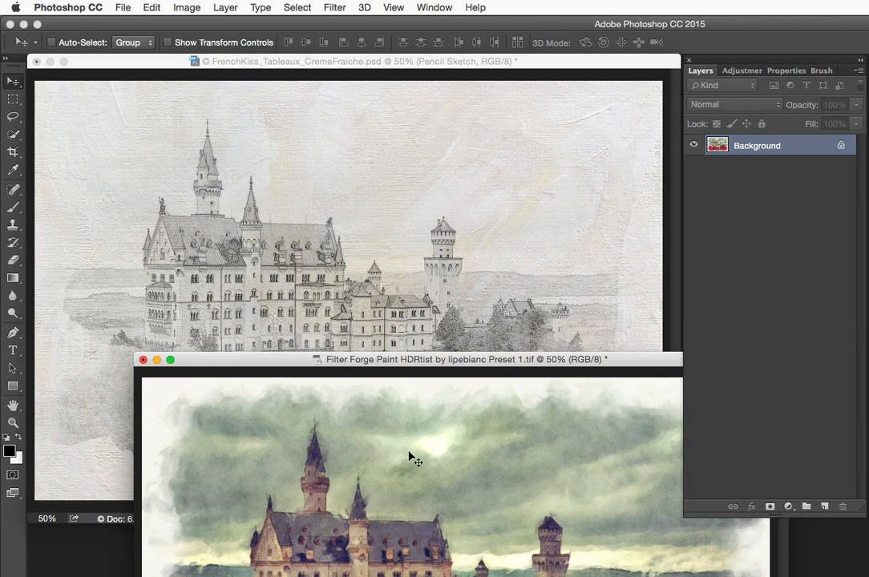
{"action": "left_click_drag", "start_coordinate": [410, 451], "coordinate": [277, 226]}
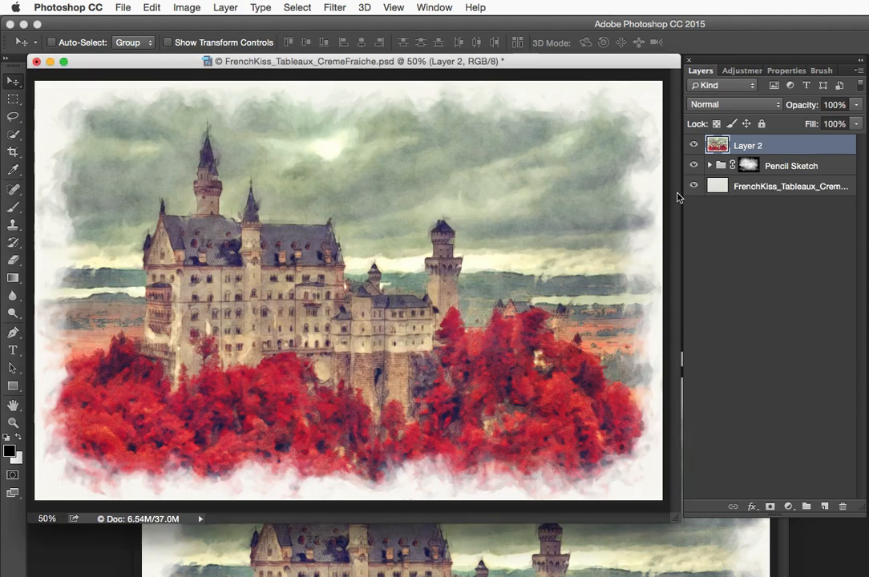
{"action": "left_click", "coordinate": [582, 549]}
{"action": "left_click", "coordinate": [157, 360]}
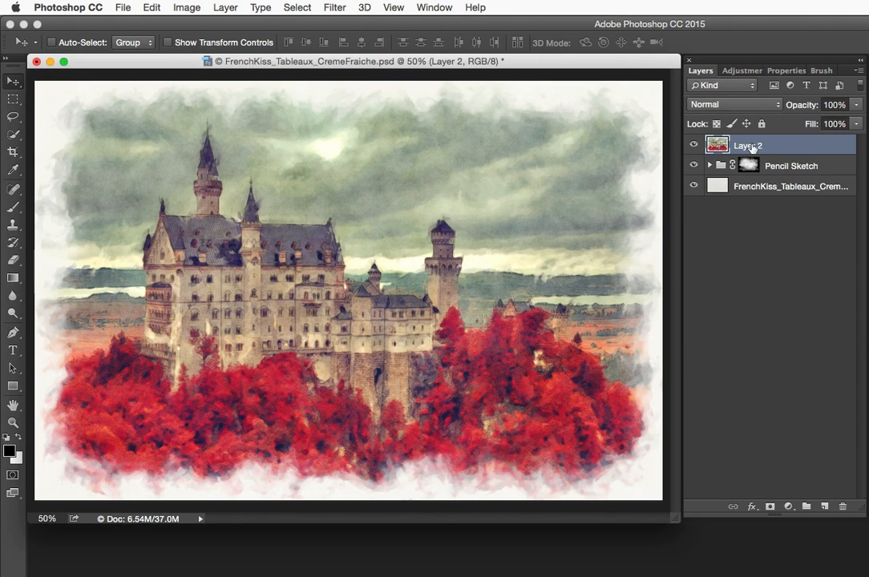
Rename the imported painting layer as Watercolor and add a black layer mask that hides it
{"action": "double_click", "coordinate": [751, 145]}
{"action": "type", "text": "Watercol"}
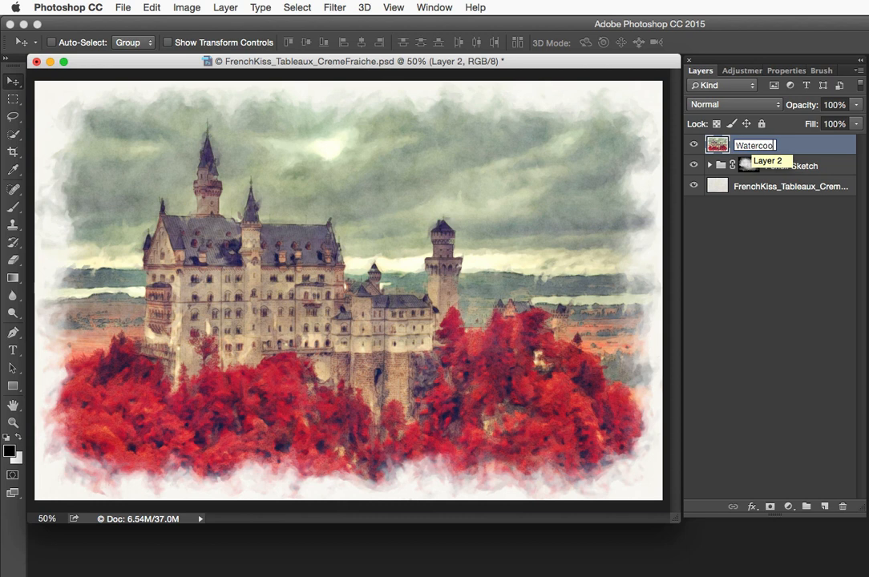
{"action": "type", "text": "or"}
{"action": "key", "text": "Return"}
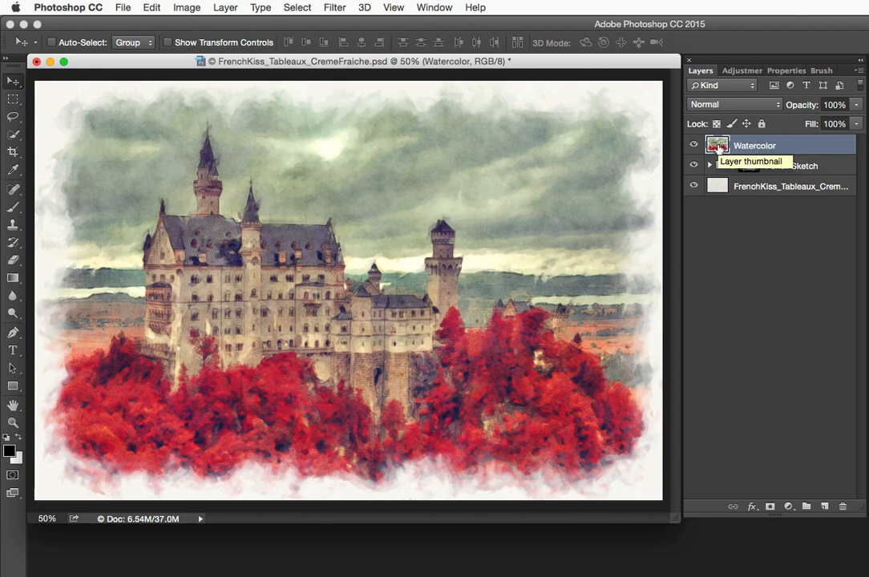
{"action": "left_click", "coordinate": [769, 510], "text": "alt"}
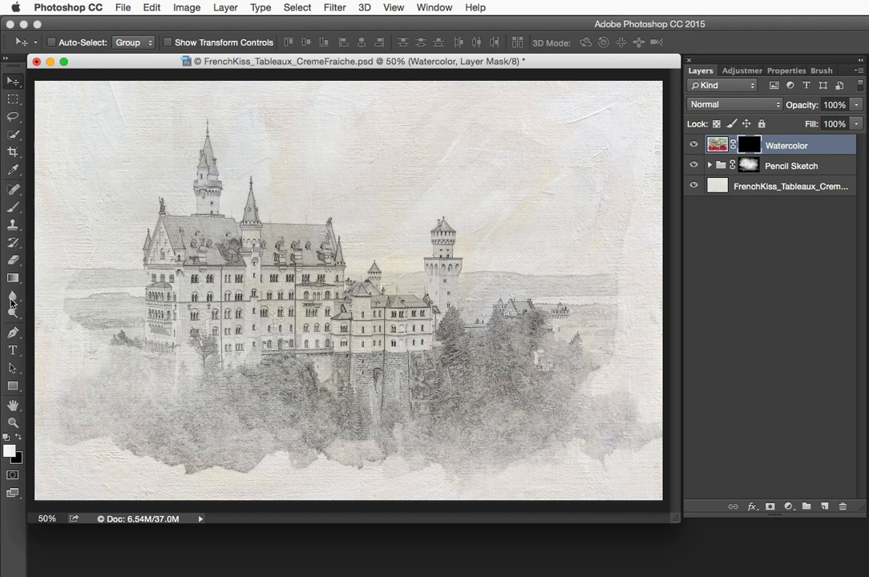
Activate the Brush tool and choose the 483 px watercolor brush for painting on the Watercolor layer's mask
{"action": "left_click", "coordinate": [13, 207]}
{"action": "left_click", "coordinate": [59, 43]}
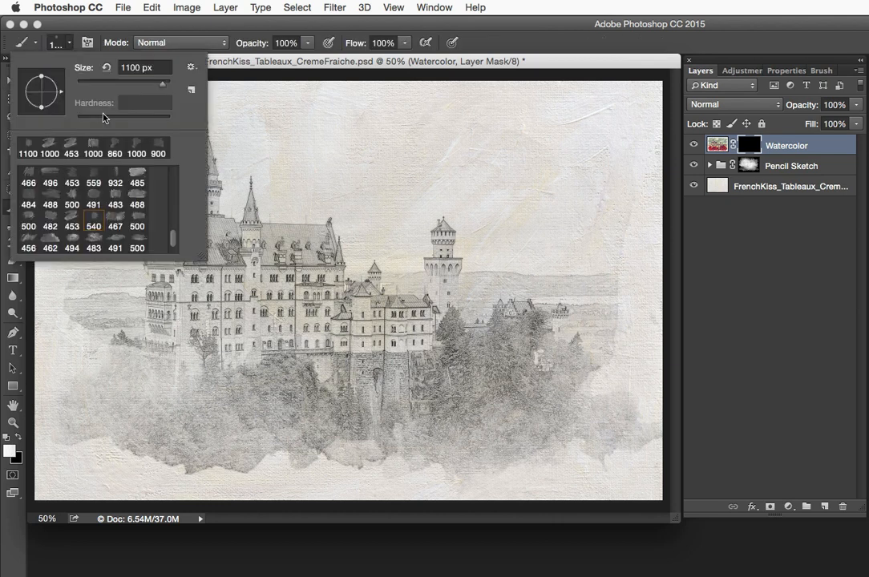
{"action": "scroll", "coordinate": [112, 202], "scroll_direction": "up", "scroll_amount": 3}
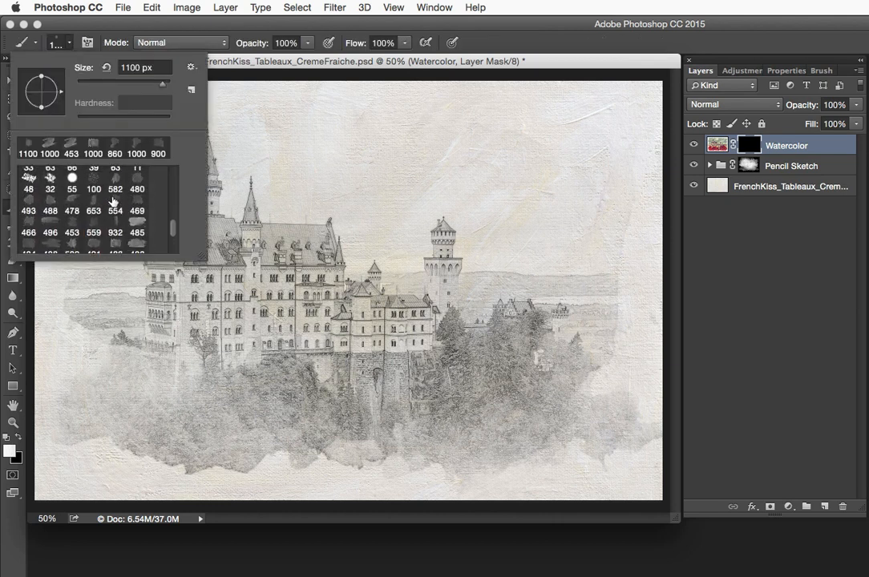
{"action": "scroll", "coordinate": [116, 202], "scroll_direction": "down", "scroll_amount": 2}
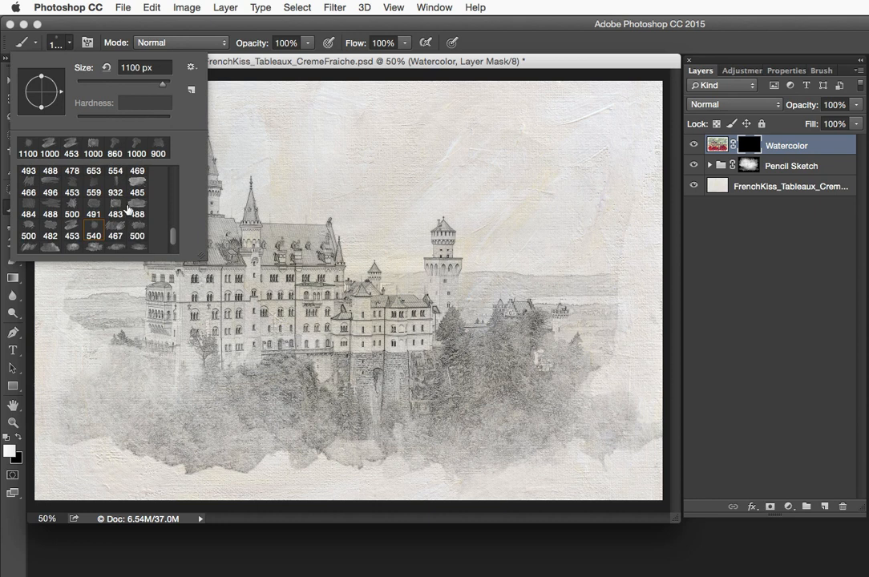
{"action": "left_click", "coordinate": [117, 205]}
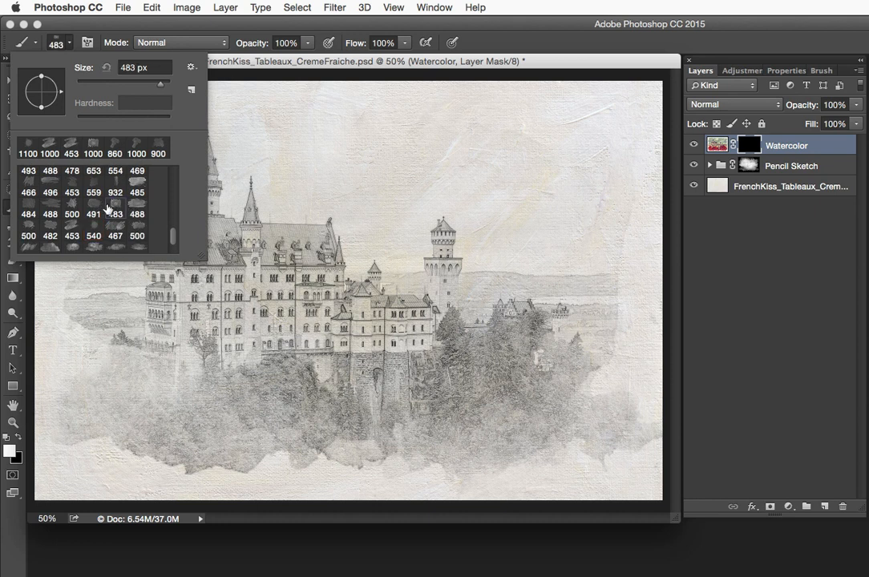
{"action": "scroll", "coordinate": [108, 208], "scroll_direction": "down", "scroll_amount": 1}
{"action": "scroll", "coordinate": [109, 208], "scroll_direction": "down", "scroll_amount": 2}
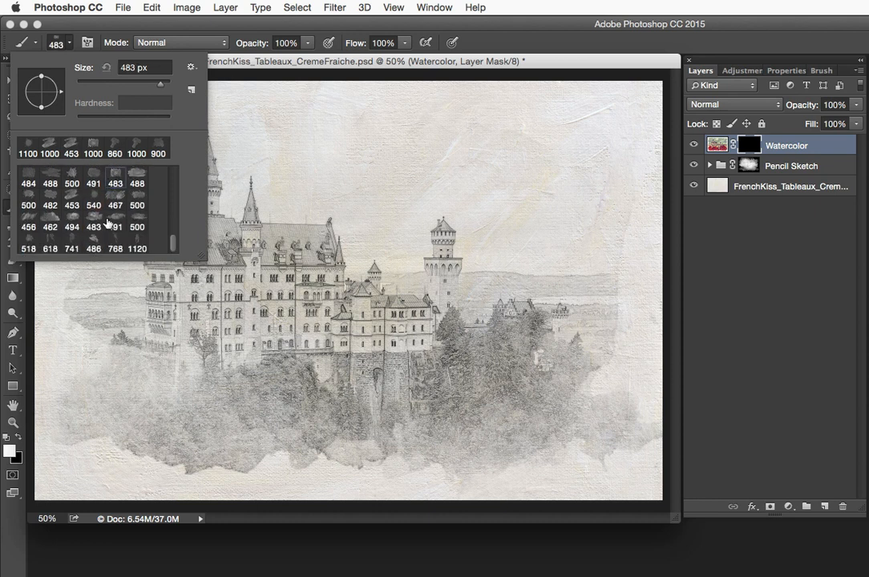
{"action": "left_click", "coordinate": [67, 45]}
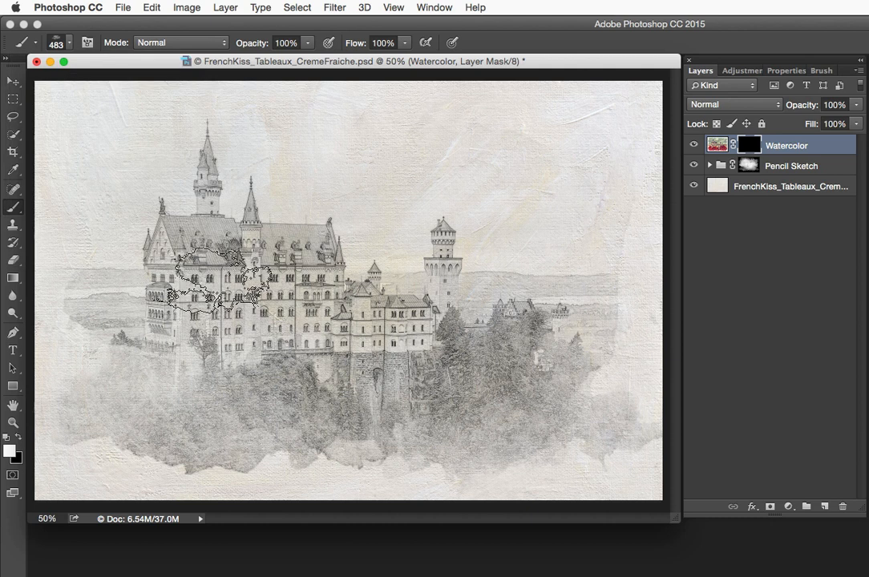
Flip the 483 px brush tip on both the X and Y axes, and return to the layer list
{"action": "left_click_drag", "start_coordinate": [775, 61], "coordinate": [470, 60]}
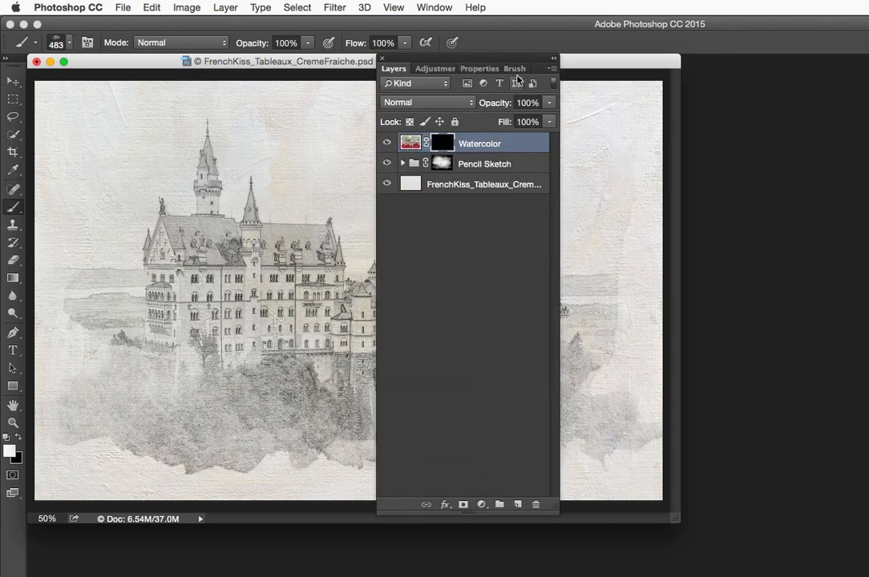
{"action": "left_click", "coordinate": [517, 70]}
{"action": "left_click", "coordinate": [608, 206]}
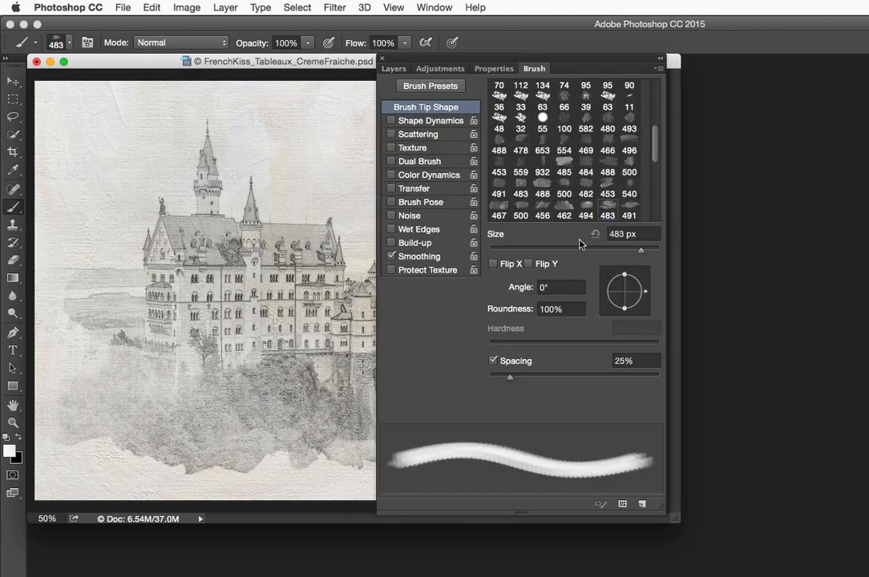
{"action": "left_click", "coordinate": [528, 264]}
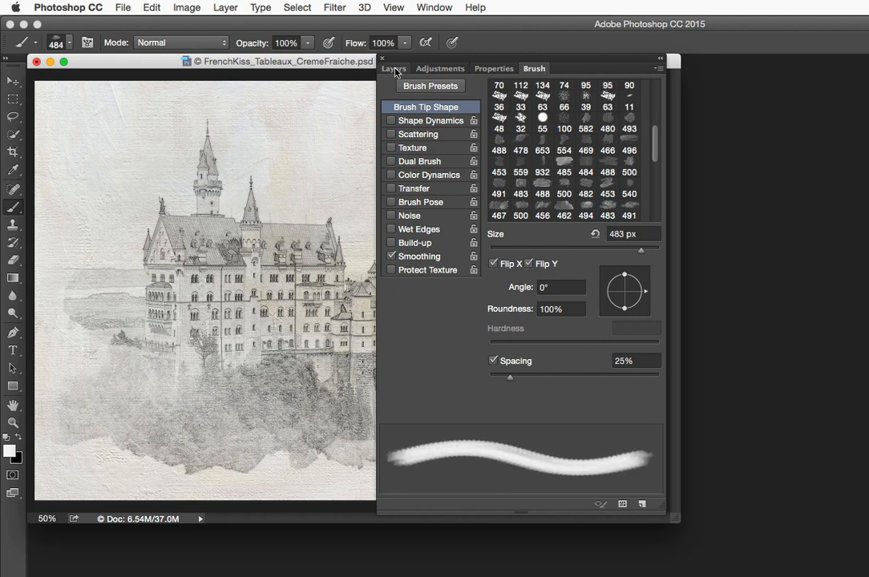
{"action": "left_click", "coordinate": [400, 68]}
{"action": "left_click_drag", "start_coordinate": [407, 63], "coordinate": [711, 62]}
Enlarge the brush to 1100 px, paint on the Watercolor mask to reveal the red trees right of the castle, and undo the extra stroke
{"action": "key", "text": "bracketright"}
{"action": "key", "text": "bracketright"}
{"action": "key", "text": "bracketright"}
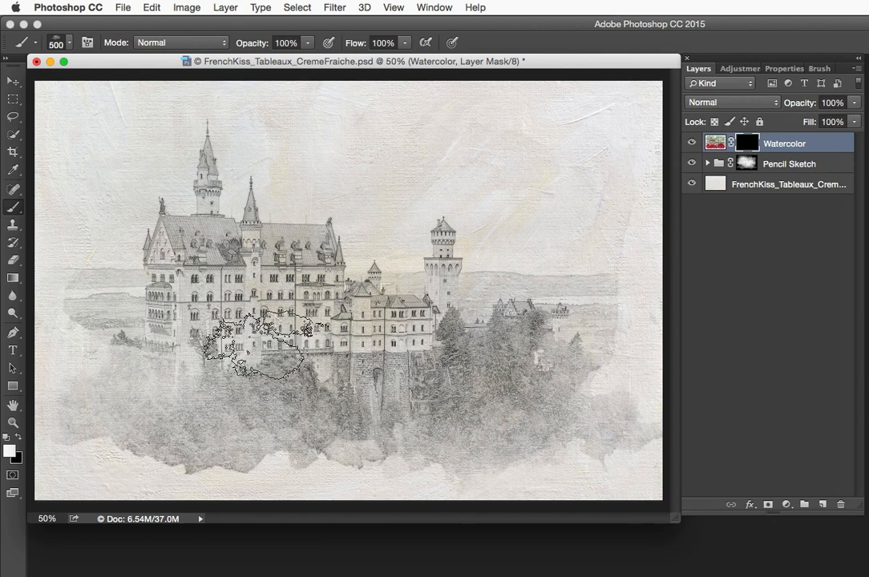
{"action": "key", "text": "bracketright"}
{"action": "key", "text": "bracketright"}
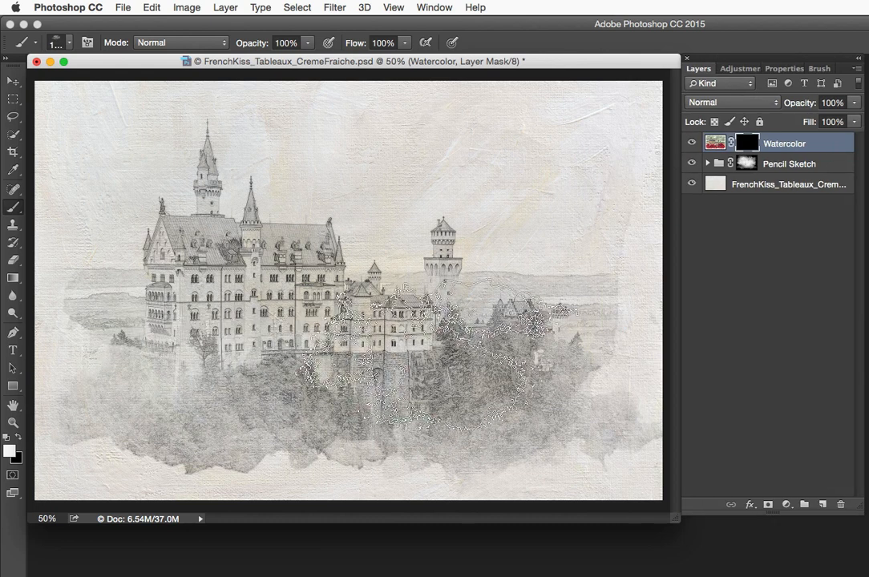
{"action": "mouse_move", "coordinate": [401, 357]}
{"action": "left_mouse_down"}
{"action": "mouse_move", "coordinate": [437, 357]}
{"action": "mouse_move", "coordinate": [575, 437]}
{"action": "left_mouse_up"}
{"action": "key", "text": "super+z"}
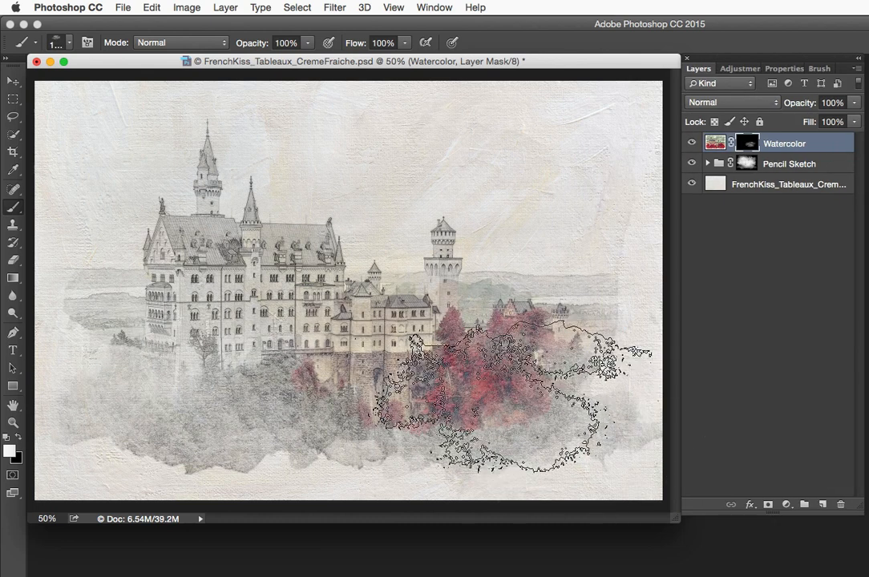
Choose the 491 px watercolor brush, enlarge it to 1100 px and paint on the Watercolor mask to reveal the red trees below the main building
{"action": "left_click", "coordinate": [71, 43]}
{"action": "left_click", "coordinate": [94, 176]}
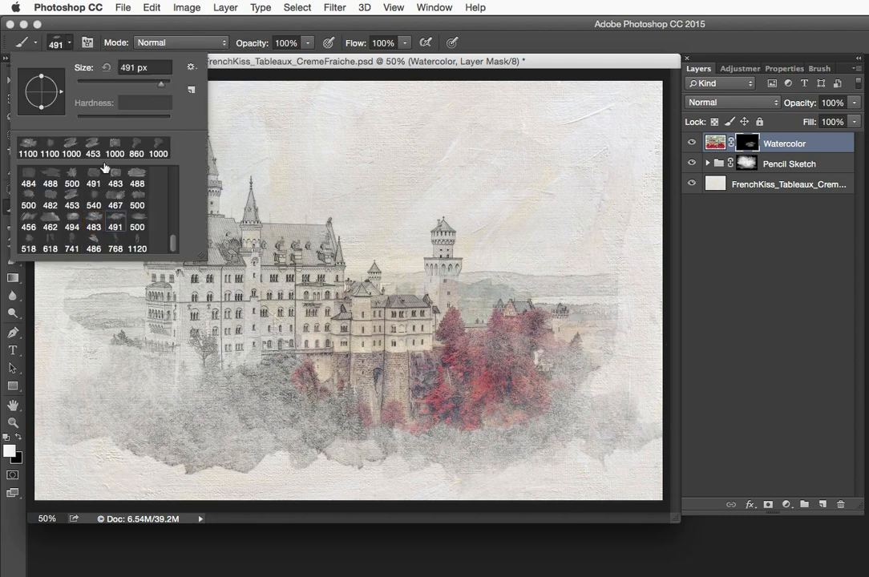
{"action": "left_click", "coordinate": [69, 46]}
{"action": "key", "text": "bracketright"}
{"action": "key", "text": "bracketright"}
{"action": "key", "text": "bracketright"}
{"action": "key", "text": "bracketright"}
{"action": "key", "text": "bracketright"}
{"action": "key", "text": "bracketright"}
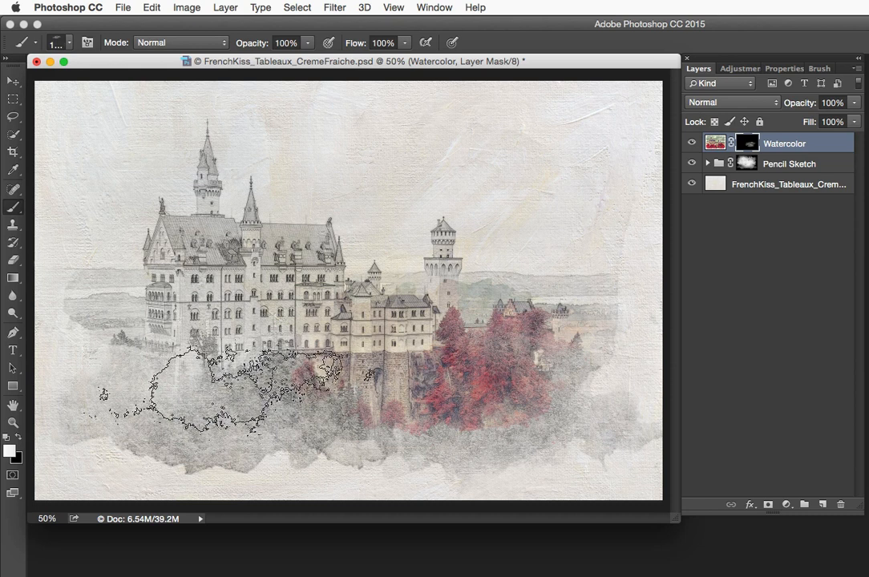
{"action": "left_click", "coordinate": [229, 381]}
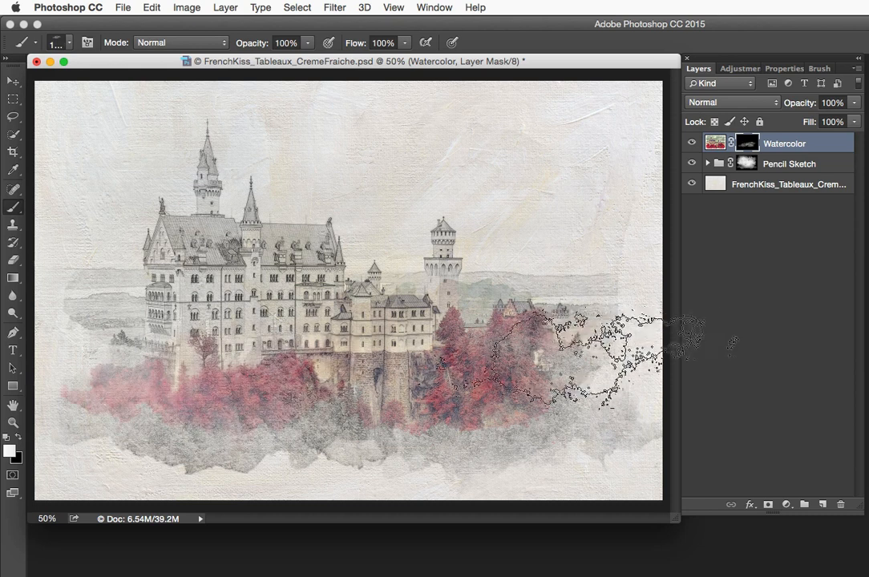
Choose the 488 px watercolor brush, enlarge it to 900 px and reveal the hills and sky around the right tower on the Watercolor mask
{"action": "left_click", "coordinate": [69, 43]}
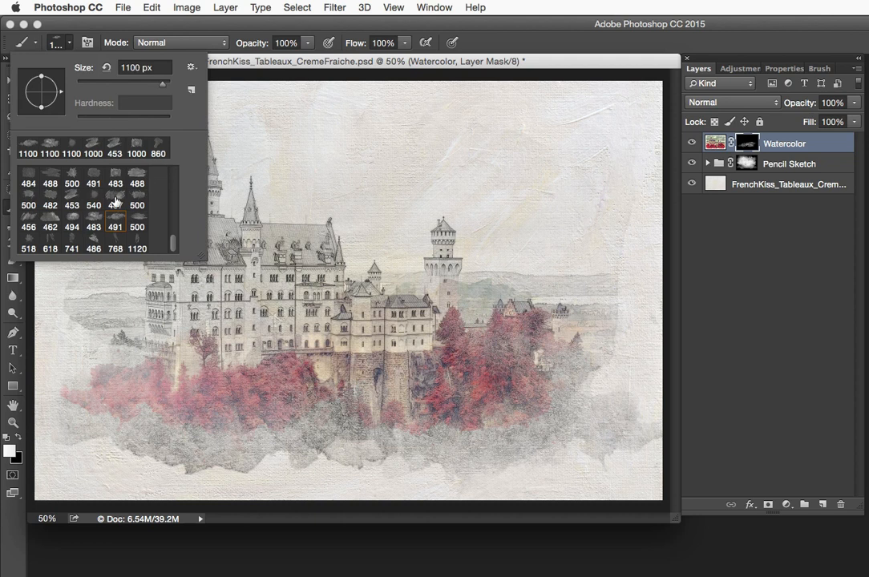
{"action": "left_click", "coordinate": [114, 195]}
{"action": "left_click", "coordinate": [94, 198]}
{"action": "left_click", "coordinate": [113, 146]}
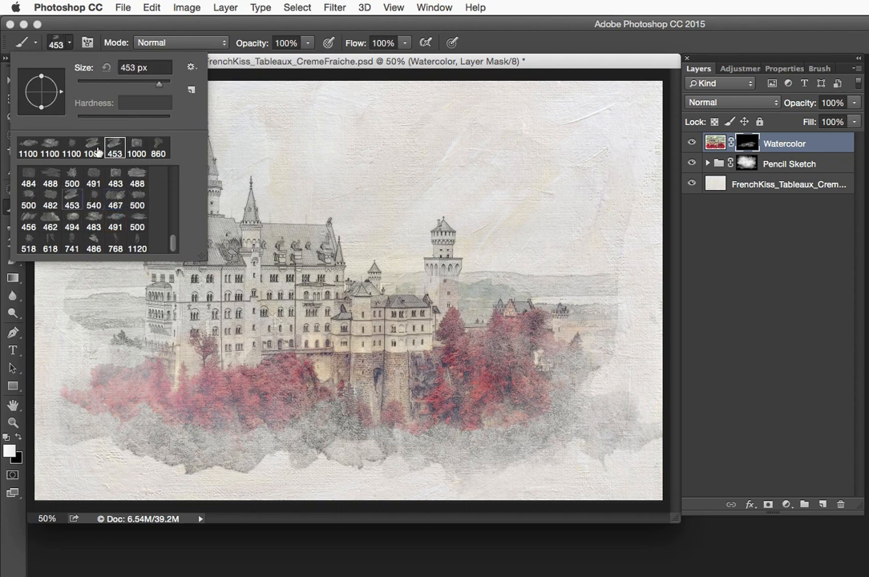
{"action": "left_click", "coordinate": [116, 184]}
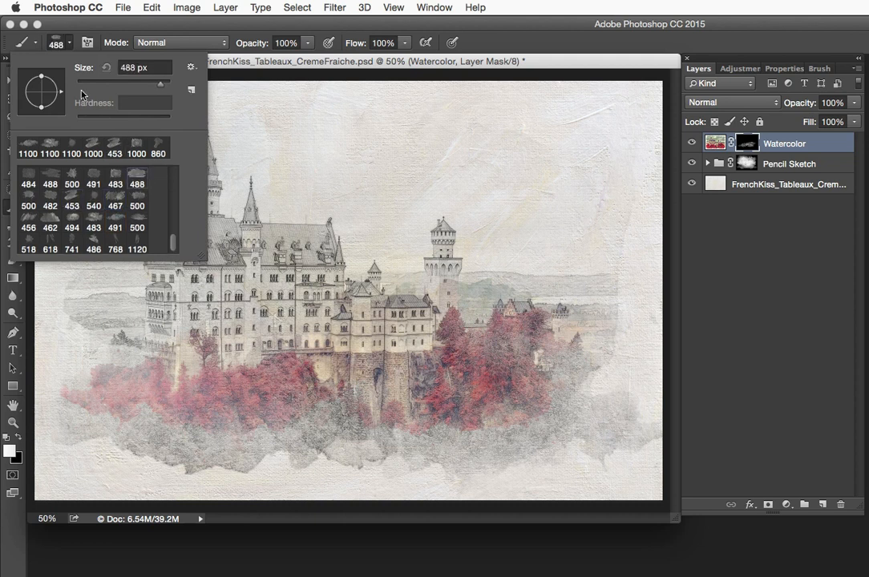
{"action": "left_click", "coordinate": [61, 43]}
{"action": "key", "text": "bracketright"}
{"action": "key", "text": "bracketright"}
{"action": "key", "text": "bracketright"}
{"action": "key", "text": "bracketright"}
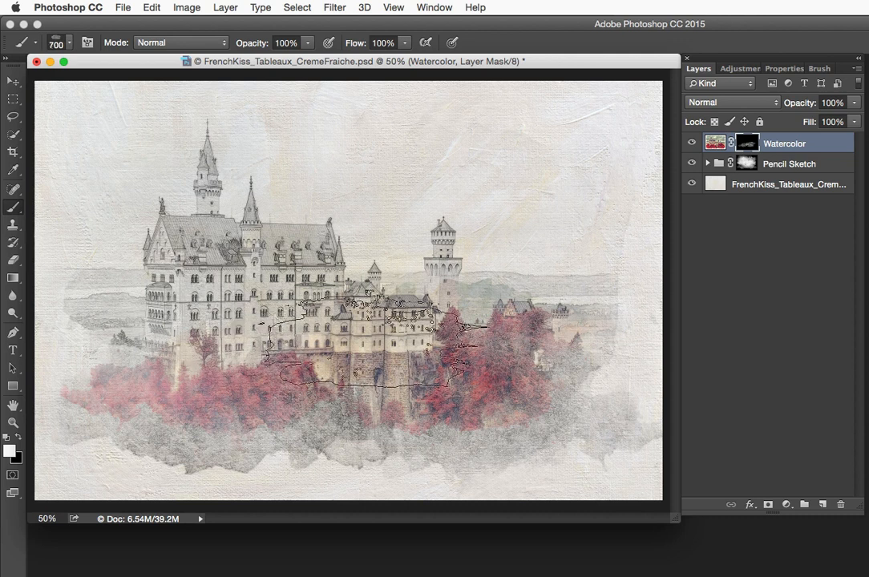
{"action": "key", "text": "bracketright"}
{"action": "left_click", "coordinate": [478, 300]}
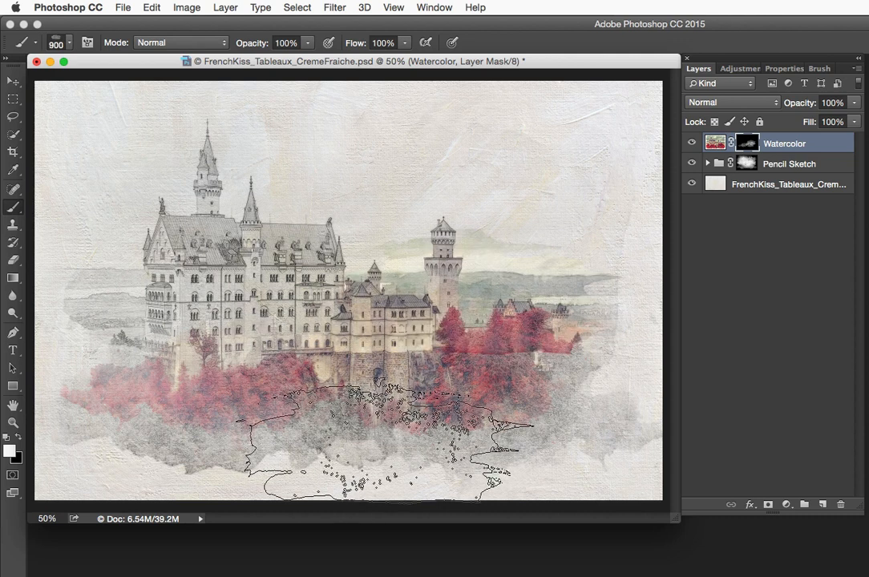
Undo the last hills-and-sky stroke around the right tower on the Watercolor mask
{"action": "key", "text": "super+z"}
Try an 860 px brush with Flip X turned off on the Watercolor mask over the landscape left of the castle
{"action": "left_click", "coordinate": [820, 69]}
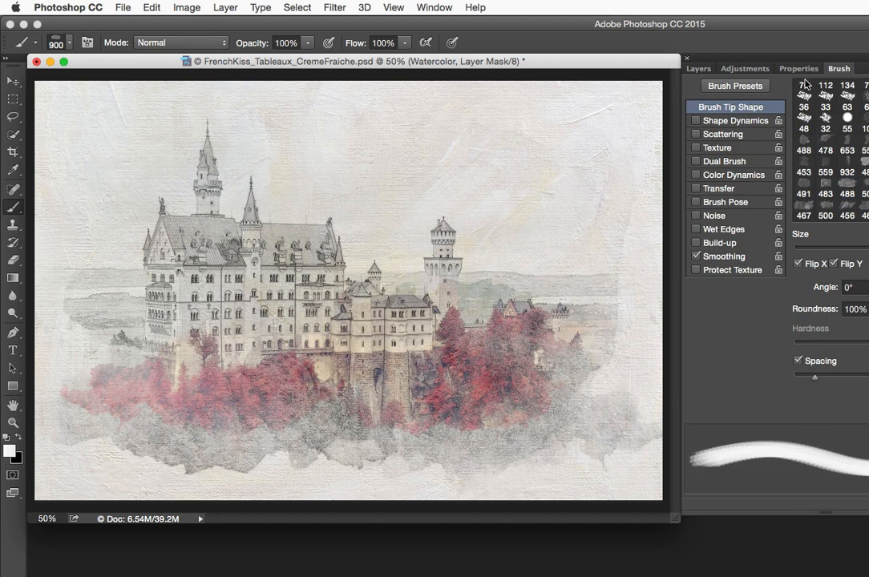
{"action": "left_click", "coordinate": [698, 69]}
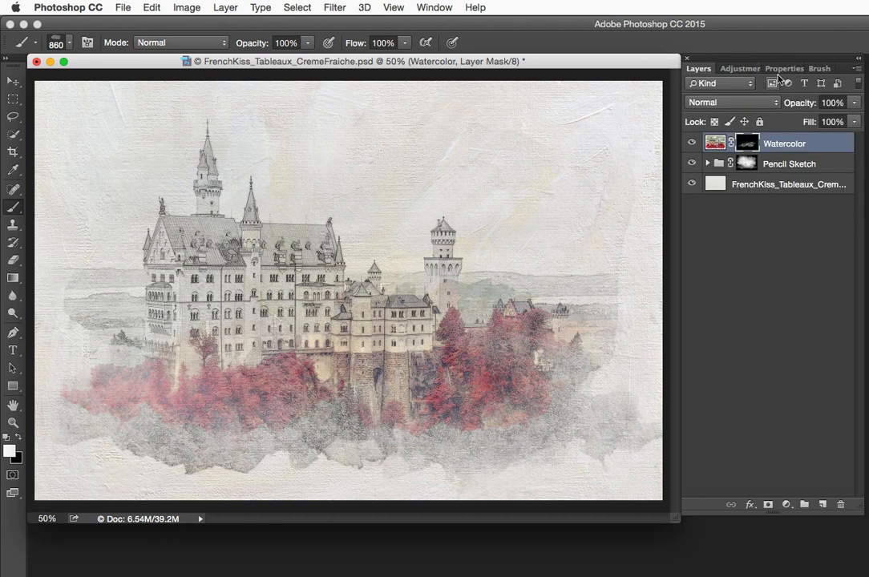
{"action": "left_click", "coordinate": [820, 69]}
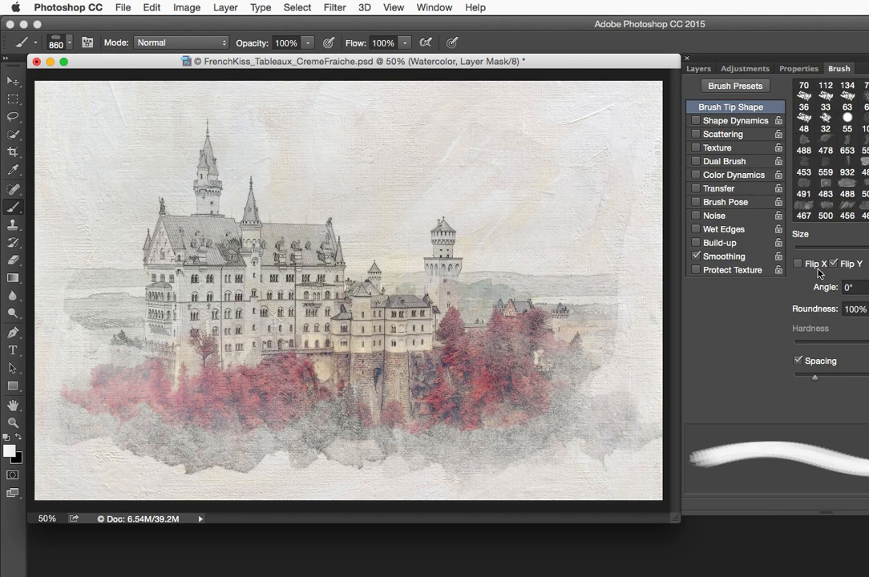
{"action": "left_click", "coordinate": [699, 69]}
{"action": "left_click", "coordinate": [193, 316]}
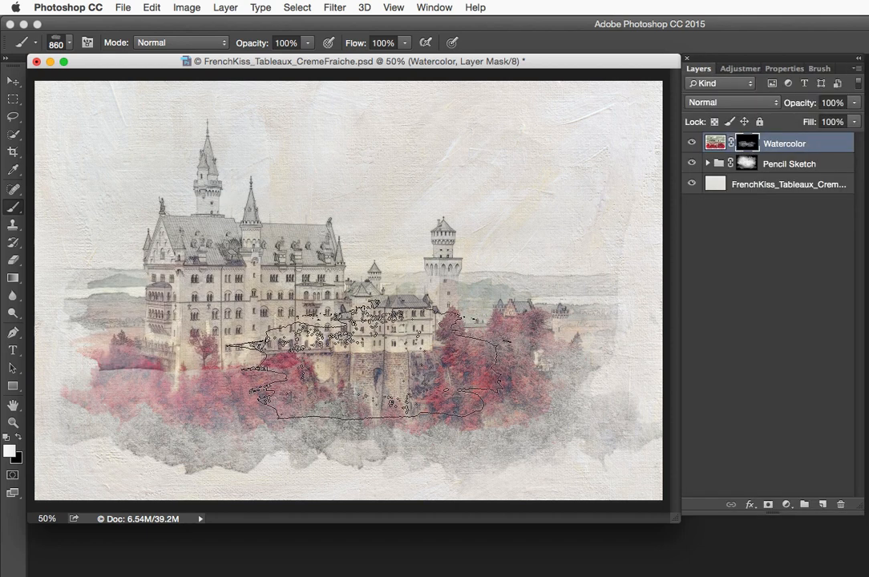
{"action": "key", "text": "super+z"}
Choose the 500 px watercolor brush, enlarge it to 1400 px and reveal the castle's left side and nearby landscape on the Watercolor mask
{"action": "left_click", "coordinate": [60, 38]}
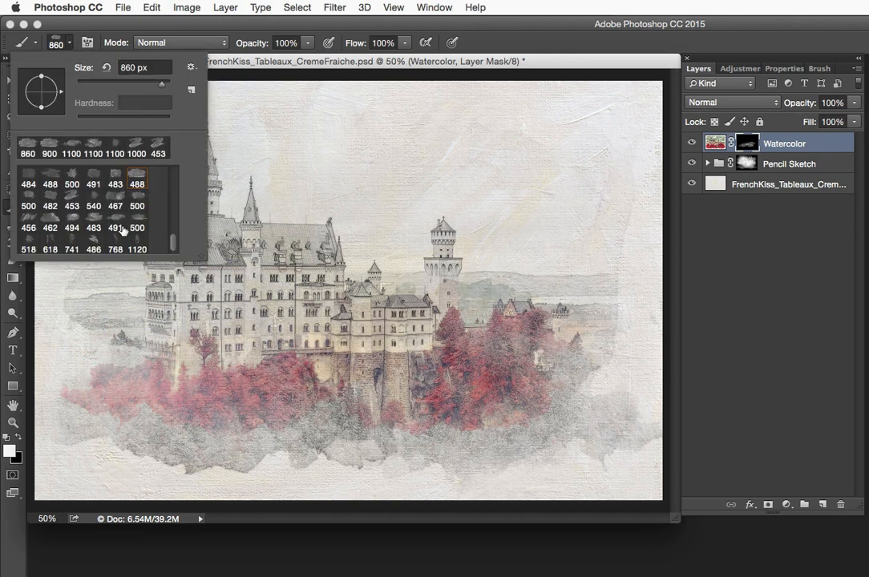
{"action": "left_click", "coordinate": [137, 202]}
{"action": "left_click", "coordinate": [61, 39]}
{"action": "key", "text": "]"}
{"action": "key", "text": "]"}
{"action": "key", "text": "]"}
{"action": "key", "text": "]"}
{"action": "key", "text": "]"}
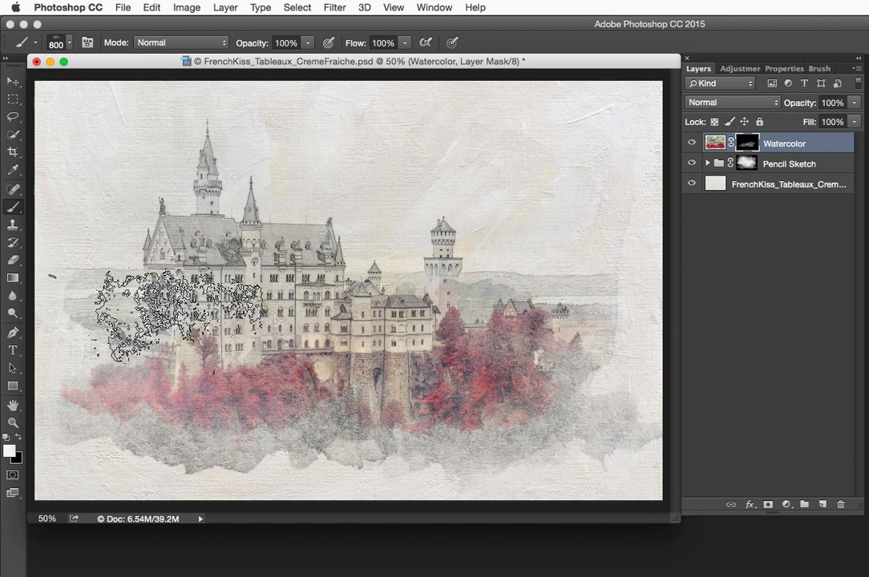
{"action": "key", "text": "]"}
{"action": "key", "text": "]"}
{"action": "key", "text": "]"}
{"action": "left_click", "coordinate": [199, 303]}
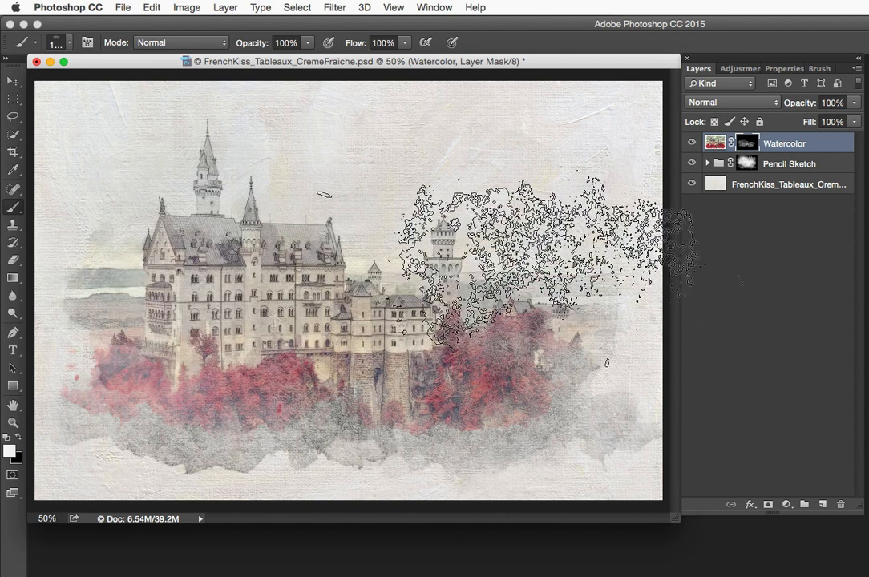
Choose the 494 px watercolor brush, enlarge it to 1200 px and reveal the castle's tall towers, roofs and surrounding sky on the Watercolor mask
{"action": "left_click", "coordinate": [69, 43]}
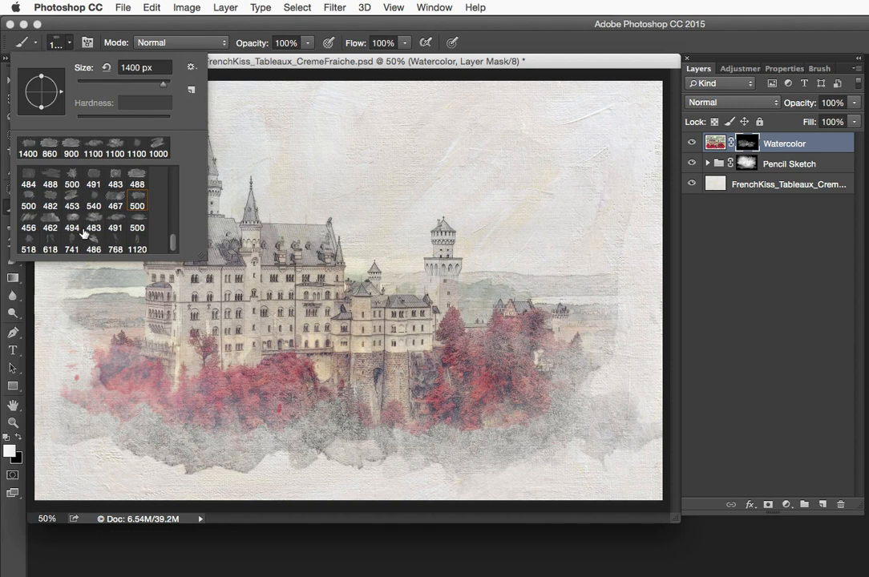
{"action": "left_click", "coordinate": [73, 221]}
{"action": "left_click", "coordinate": [71, 43]}
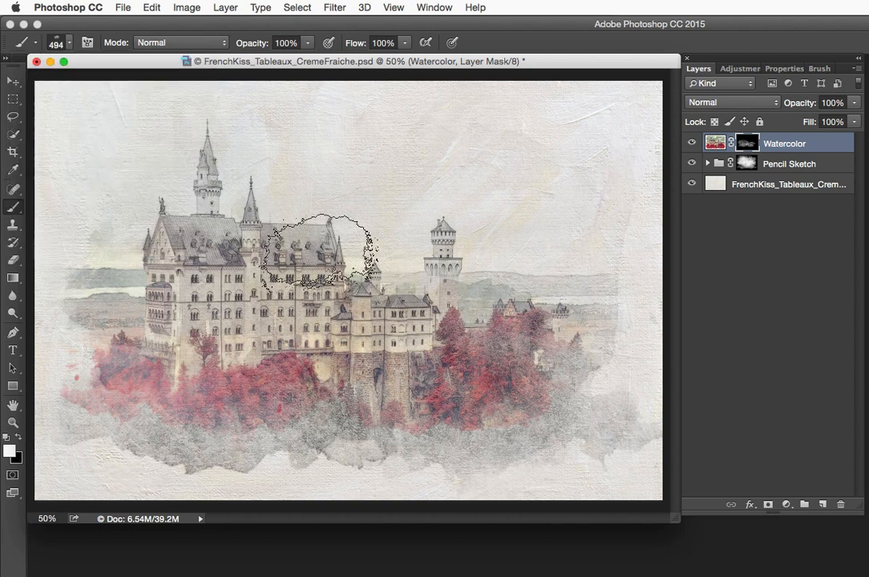
{"action": "key", "text": "bracketright"}
{"action": "key", "text": "bracketright"}
{"action": "key", "text": "bracketright"}
{"action": "key", "text": "bracketright"}
{"action": "key", "text": "bracketright"}
{"action": "key", "text": "bracketright"}
{"action": "left_click_drag", "start_coordinate": [232, 188], "coordinate": [225, 195]}
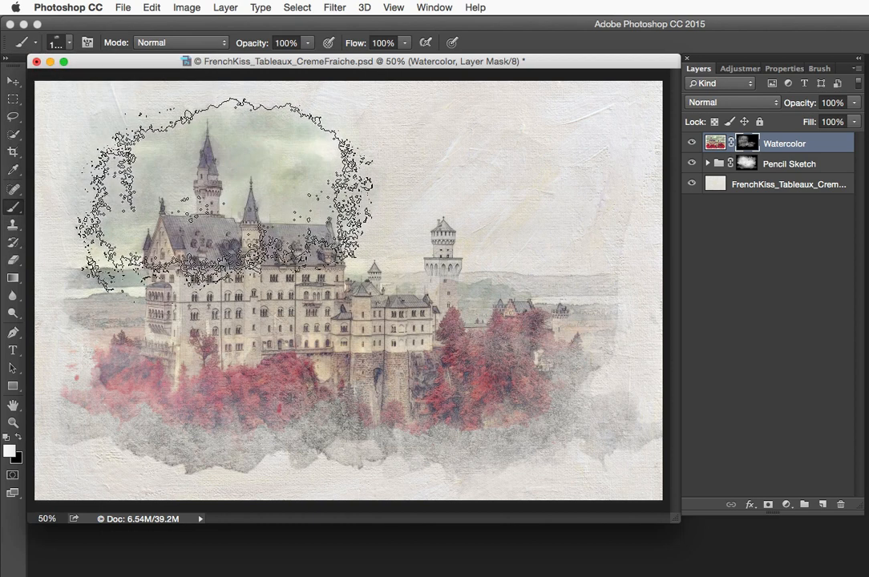
Choose the 491 px watercolor brush, enlarge it to 900 px and reveal the cloudy sky around the right tower on the Watercolor mask
{"action": "left_click", "coordinate": [69, 42]}
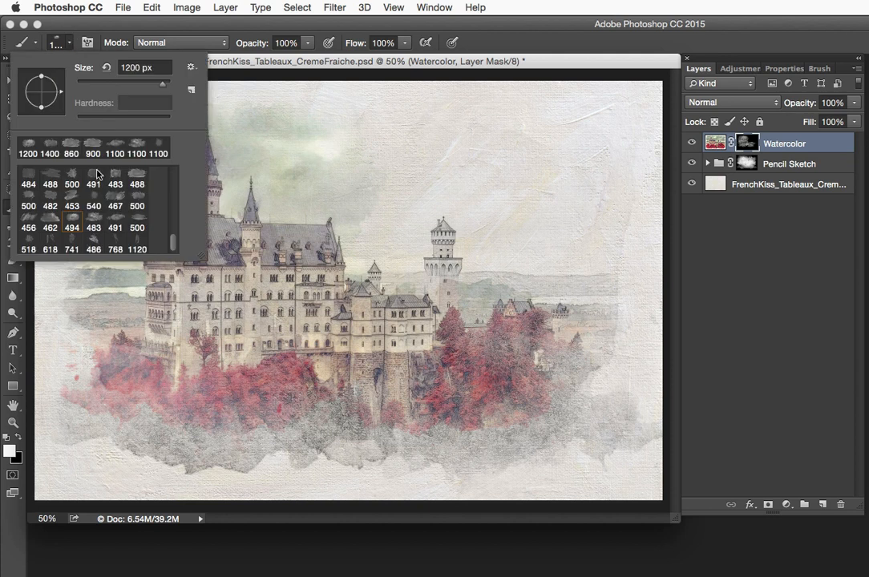
{"action": "scroll", "coordinate": [94, 208], "scroll_direction": "up", "scroll_amount": 1}
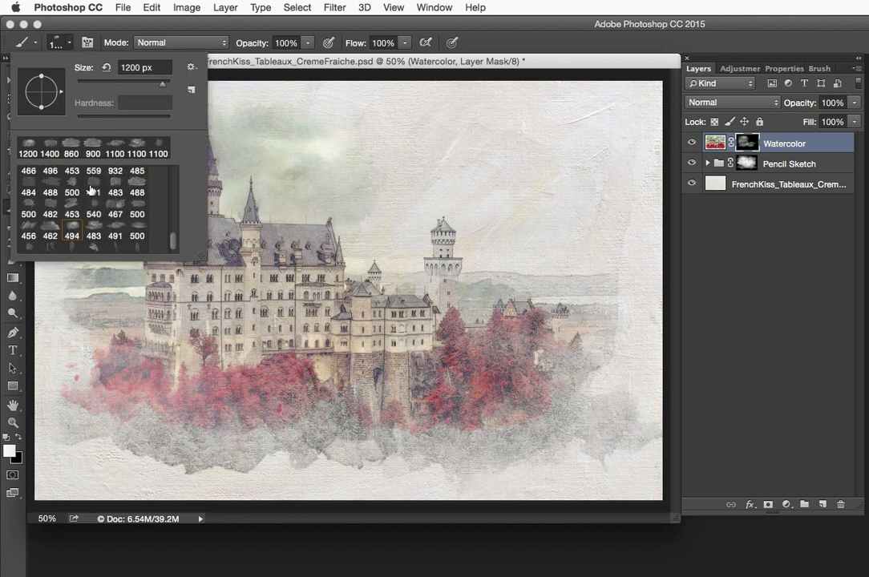
{"action": "left_click", "coordinate": [94, 184]}
{"action": "left_click", "coordinate": [69, 43]}
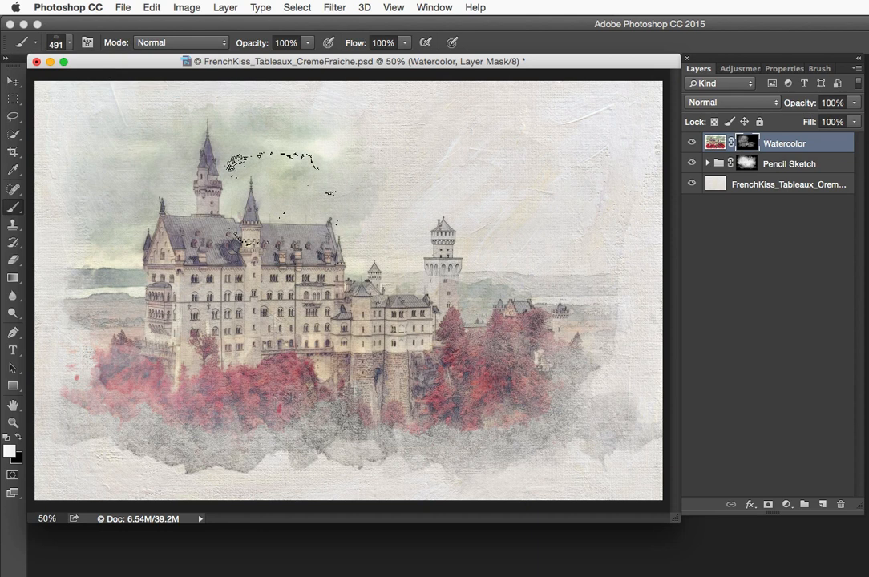
{"action": "key", "text": "bracketright"}
{"action": "key", "text": "bracketright"}
{"action": "key", "text": "bracketright"}
{"action": "key", "text": "bracketright"}
{"action": "key", "text": "bracketright"}
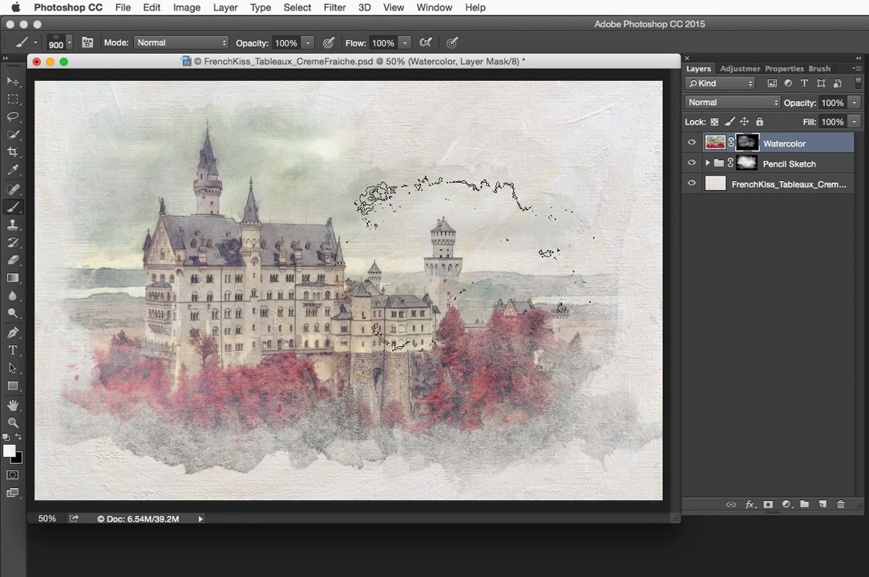
Choose the 469 px watercolor brush, enlarge it to 600 px and reveal more sky and hills beyond the right tower on the Watercolor mask
{"action": "left_click", "coordinate": [70, 44]}
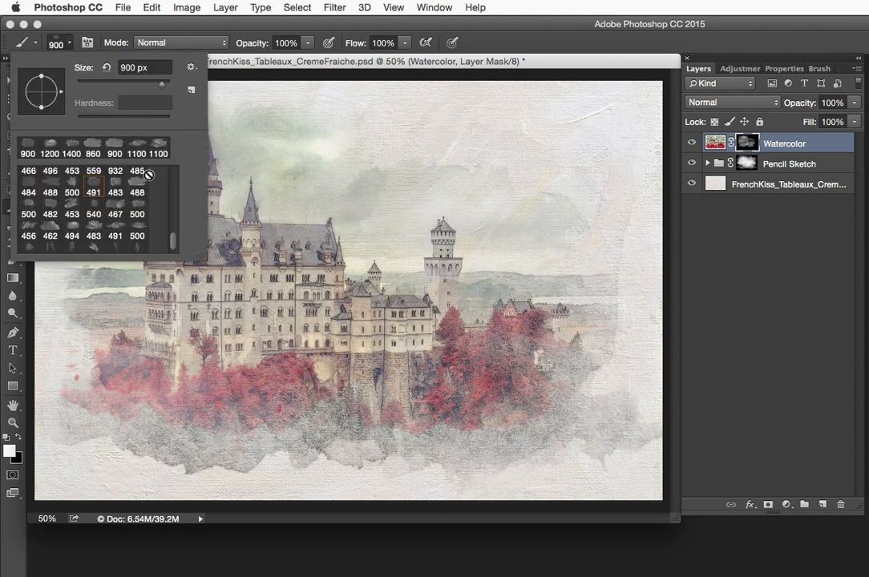
{"action": "scroll", "coordinate": [132, 170], "scroll_direction": "up", "scroll_amount": 1}
{"action": "left_click", "coordinate": [136, 193]}
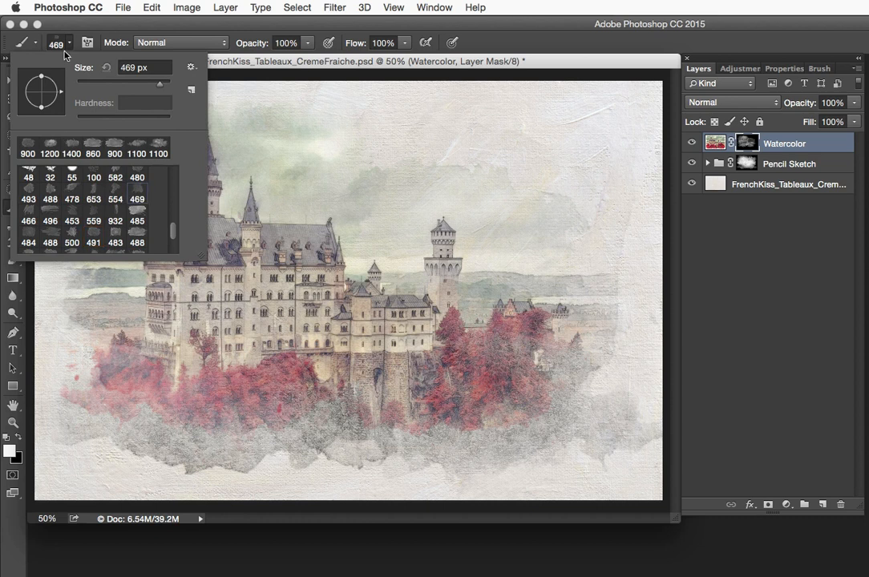
{"action": "key", "text": "Return"}
{"action": "key", "text": "bracketright"}
{"action": "key", "text": "bracketright"}
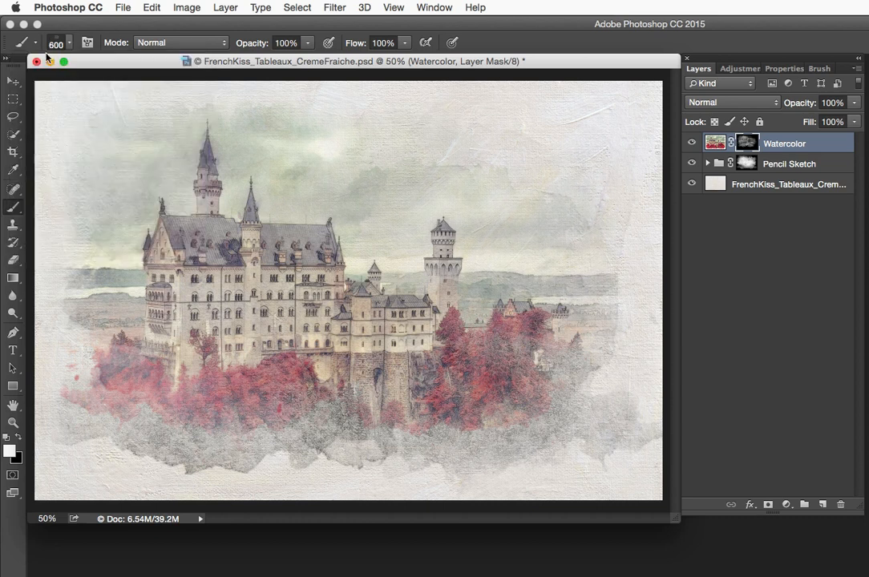
Try the 480 px watercolor brush on the Watercolor mask over the trees below the main building
{"action": "left_click", "coordinate": [69, 42]}
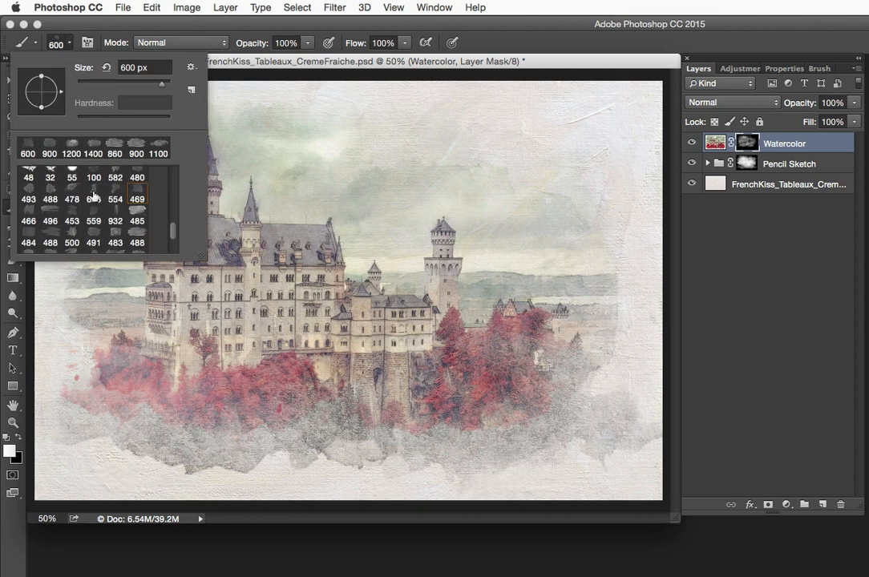
{"action": "left_click", "coordinate": [128, 171]}
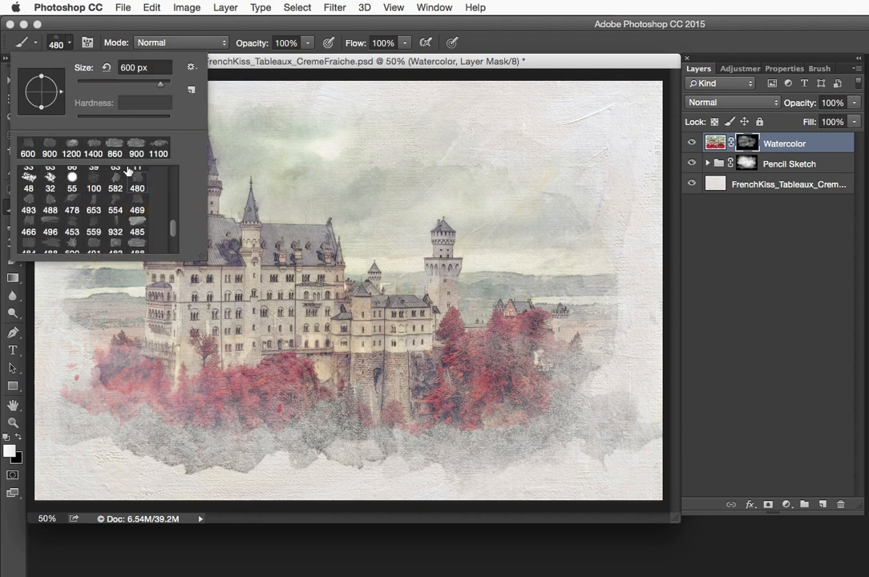
{"action": "left_click", "coordinate": [69, 43]}
{"action": "left_click", "coordinate": [205, 387]}
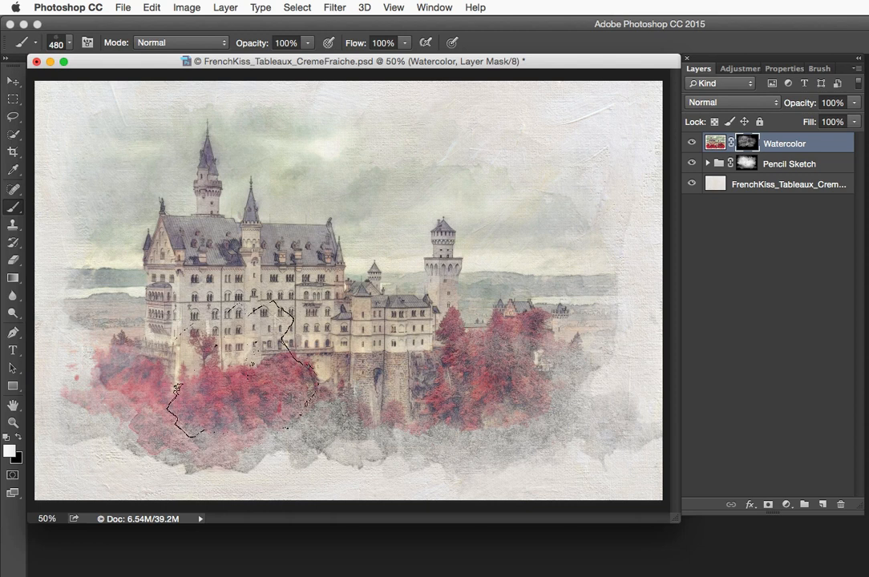
{"action": "key", "text": "super+z"}
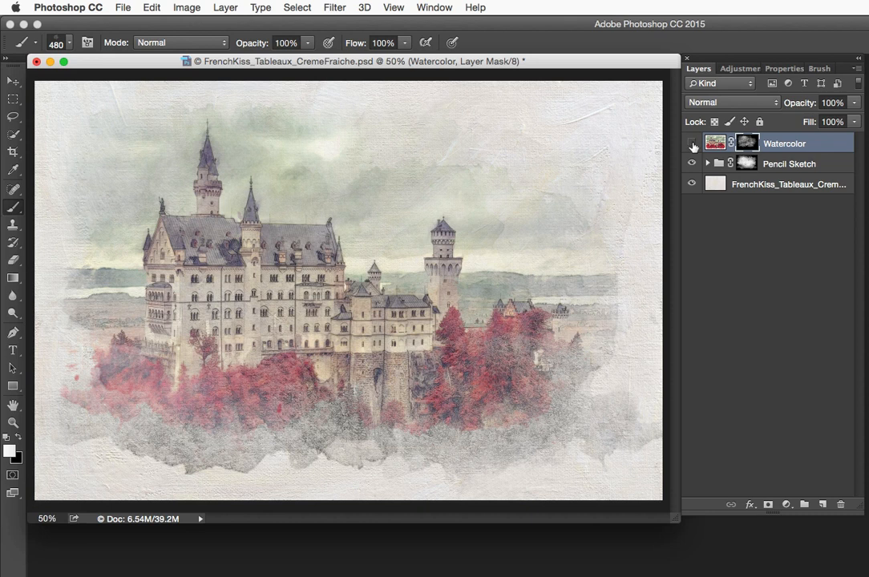
Hide the Watercolor layer, select the Pencil Sketch mask and inspect it on its own
{"action": "left_click", "coordinate": [692, 145]}
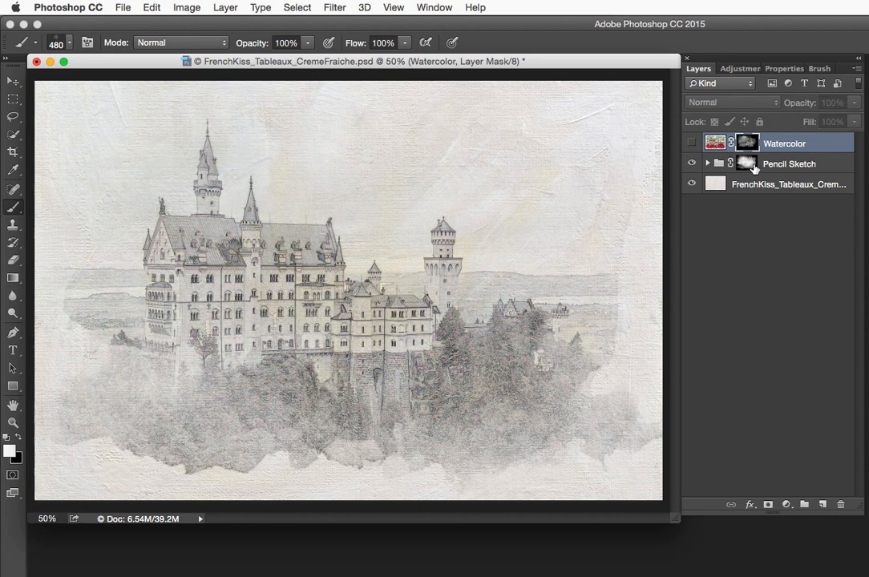
{"action": "left_click", "coordinate": [746, 165], "text": "alt"}
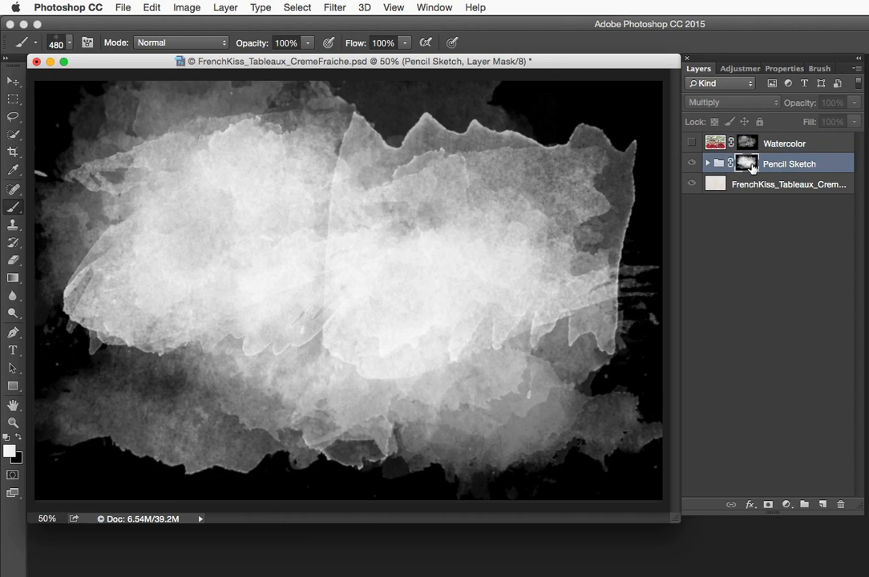
{"action": "left_click", "coordinate": [748, 165], "text": "alt"}
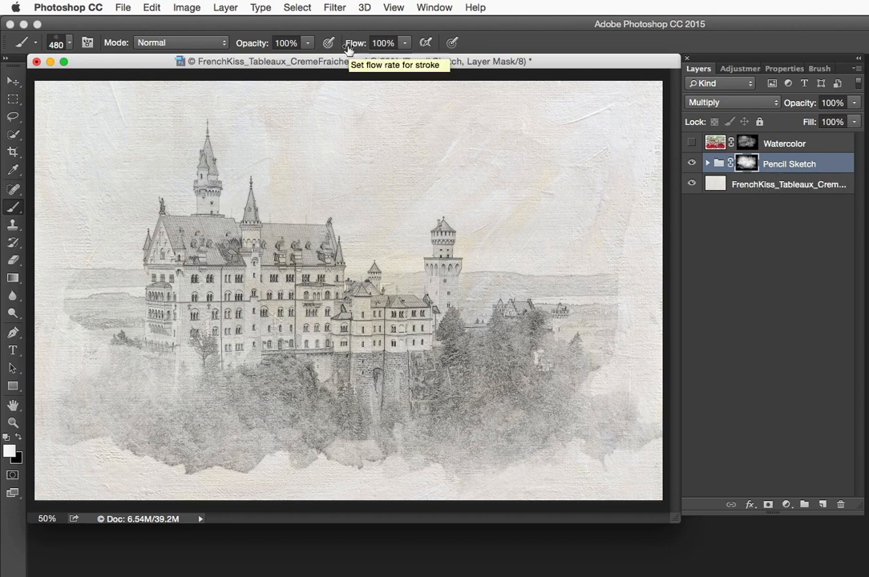
Brighten the Pencil Sketch mask with Levels by lowering the white input level, and compare the sketch before and after
{"action": "left_click", "coordinate": [187, 7]}
{"action": "mouse_move", "coordinate": [194, 46]}
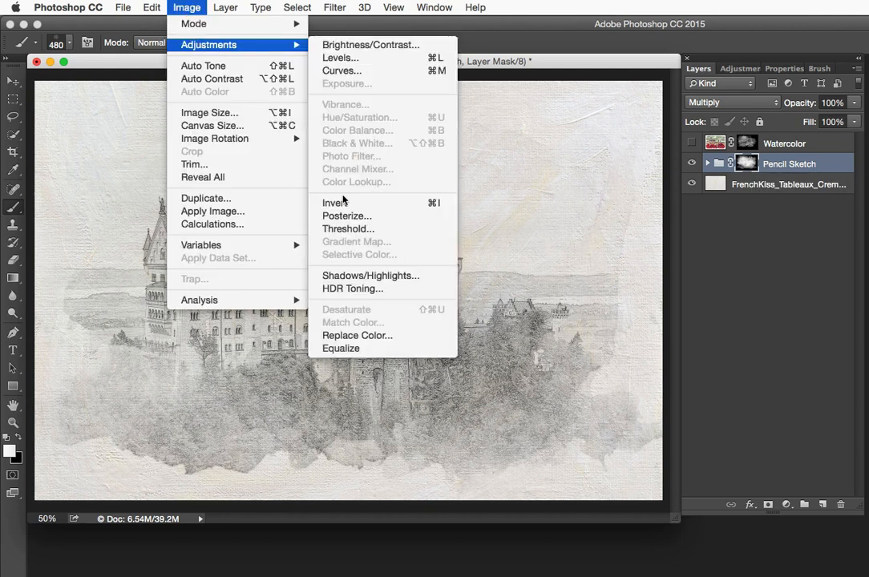
{"action": "left_click", "coordinate": [328, 61]}
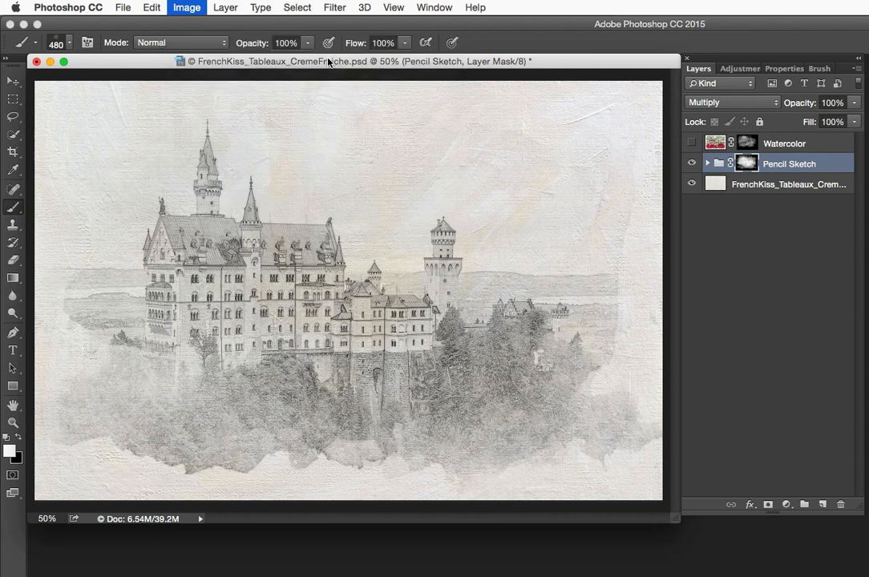
{"action": "left_click_drag", "start_coordinate": [716, 377], "coordinate": [663, 372]}
{"action": "left_click", "coordinate": [750, 244]}
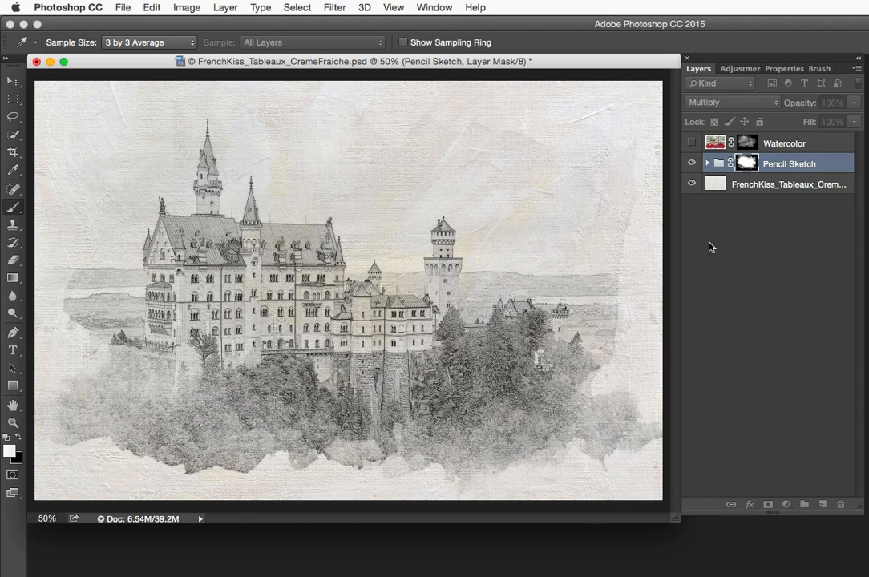
{"action": "key", "text": "b"}
{"action": "key", "text": "ctrl+z"}
{"action": "key", "text": "ctrl+z"}
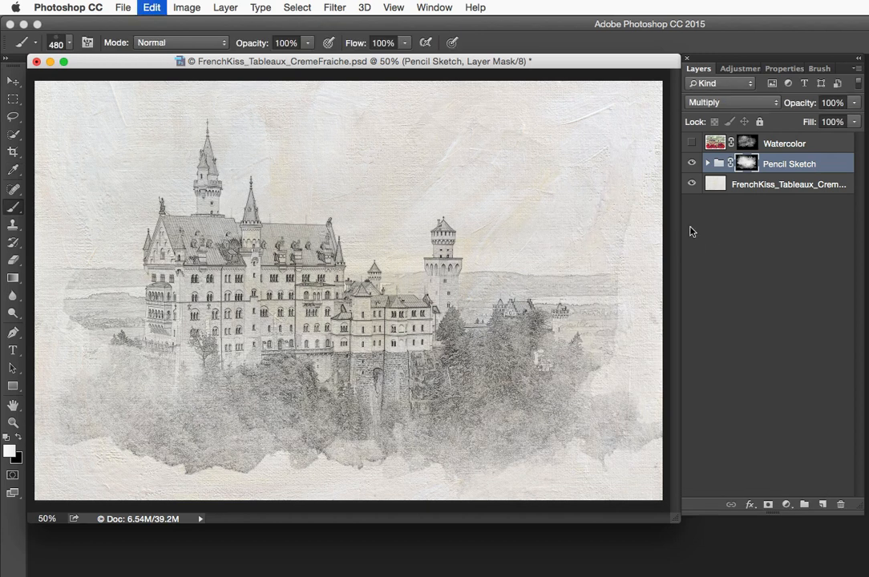
Show the Watercolor layer again, select its mask and inspect that mask on its own
{"action": "left_click", "coordinate": [691, 143]}
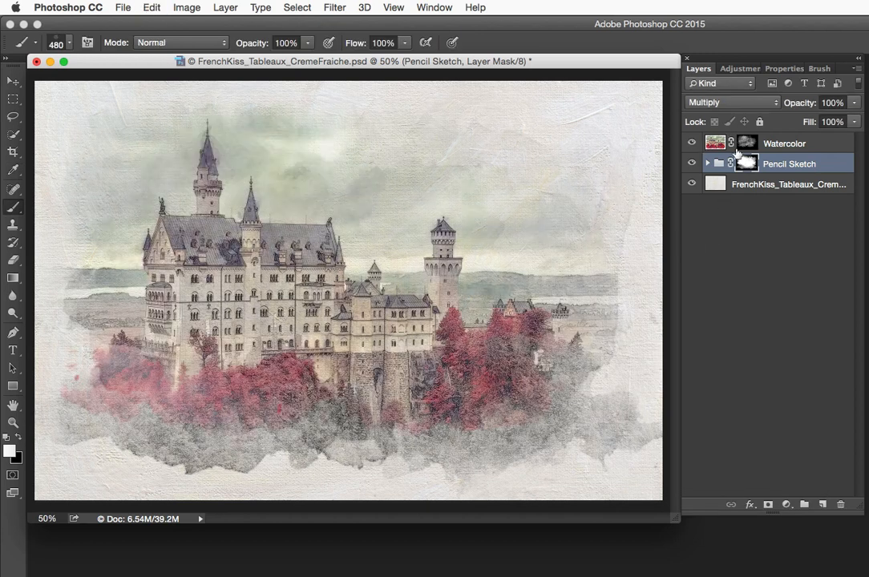
{"action": "left_click", "coordinate": [746, 145]}
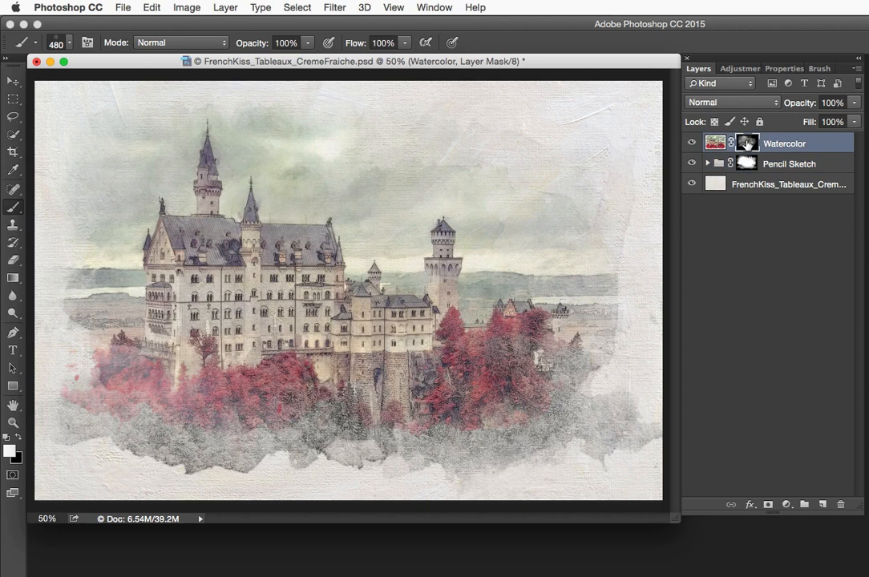
{"action": "left_click", "coordinate": [745, 145], "text": "alt"}
{"action": "left_click", "coordinate": [746, 144], "text": "alt"}
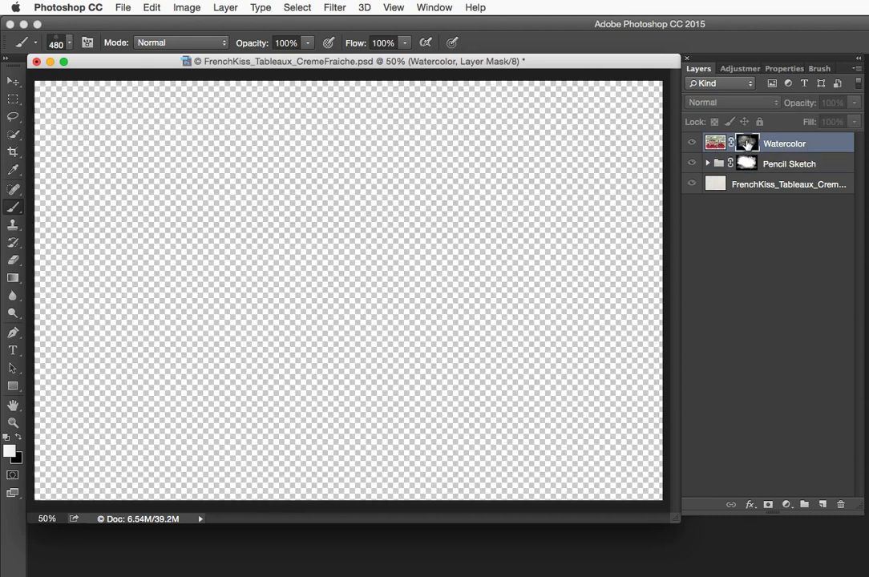
Apply Levels to the Watercolor mask with the white input level set to 208
{"action": "left_click", "coordinate": [186, 7]}
{"action": "mouse_move", "coordinate": [199, 45]}
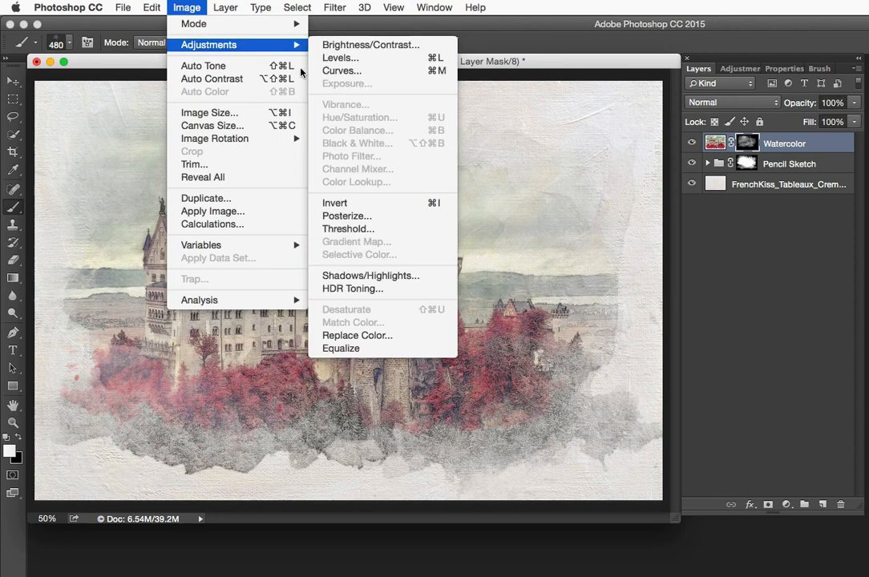
{"action": "left_click", "coordinate": [341, 58]}
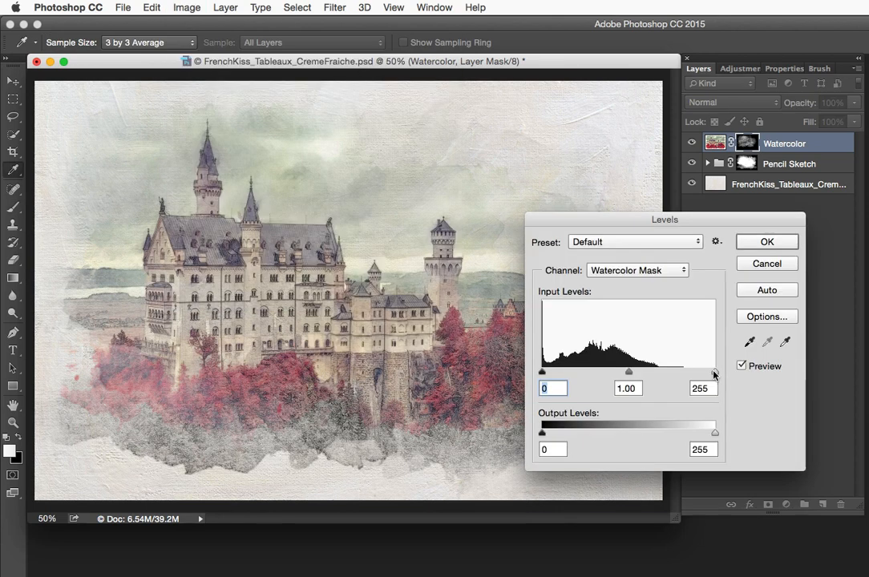
{"action": "left_click_drag", "start_coordinate": [714, 372], "coordinate": [685, 374]}
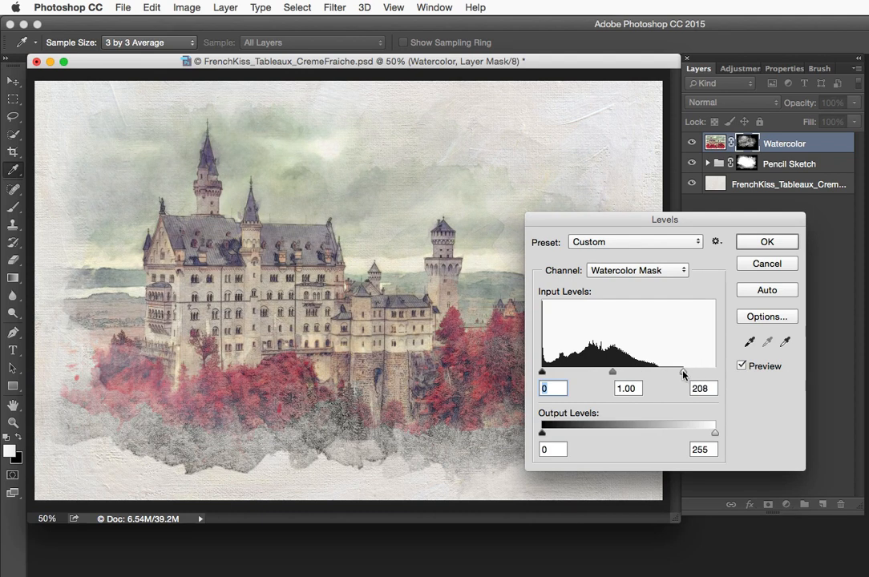
{"action": "left_click", "coordinate": [767, 241]}
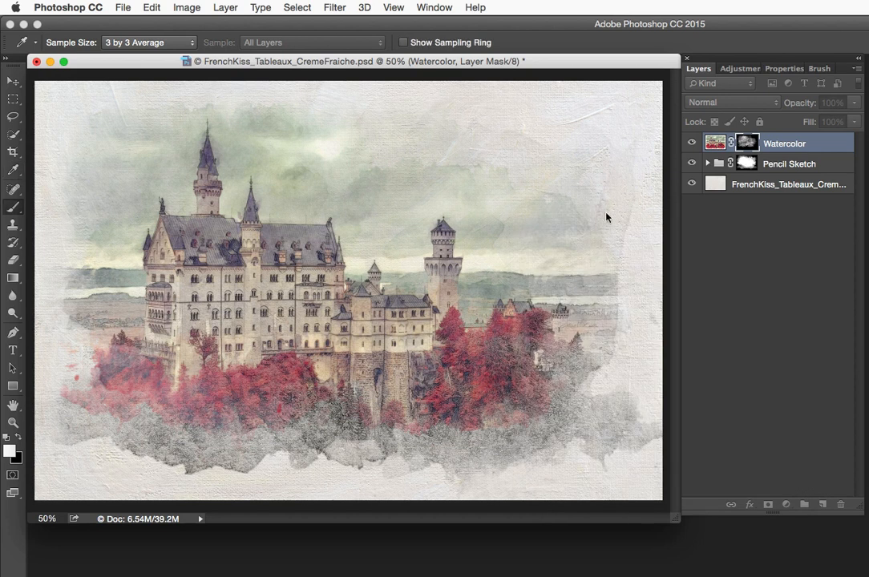
Examine the castle and trees up close, and inspect the Watercolor mask on its own before returning to the full image
{"action": "left_click", "coordinate": [223, 354], "text": "super"}
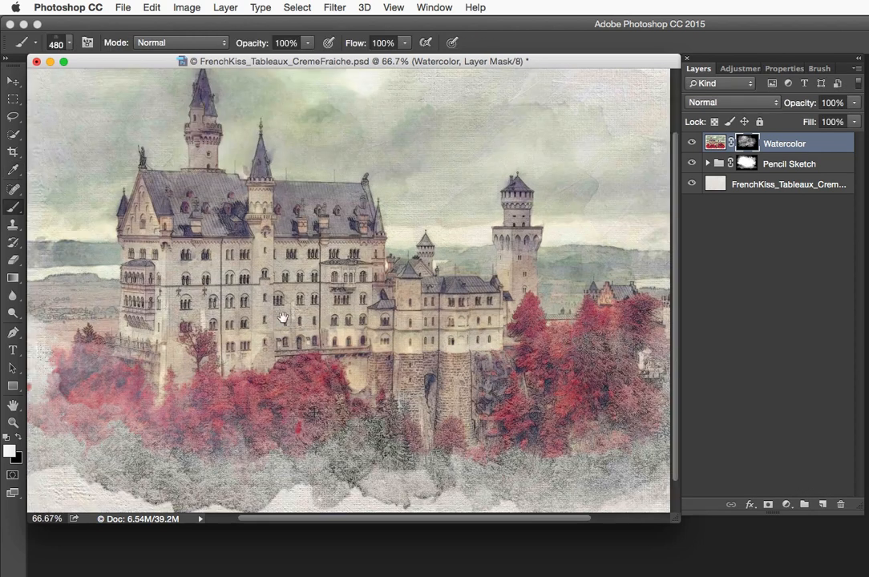
{"action": "left_click", "coordinate": [302, 297], "text": "super"}
{"action": "left_click_drag", "start_coordinate": [306, 364], "coordinate": [331, 202]}
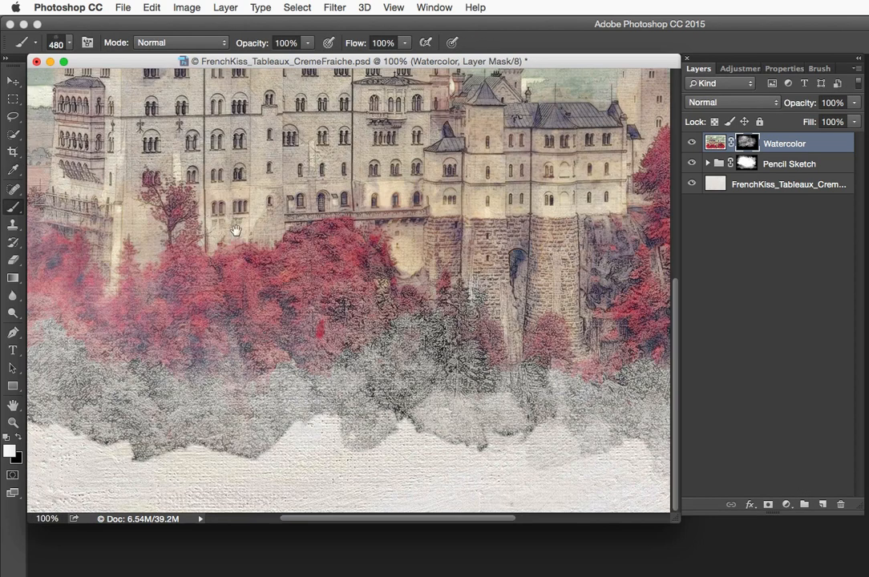
{"action": "left_click_drag", "start_coordinate": [399, 119], "coordinate": [360, 241]}
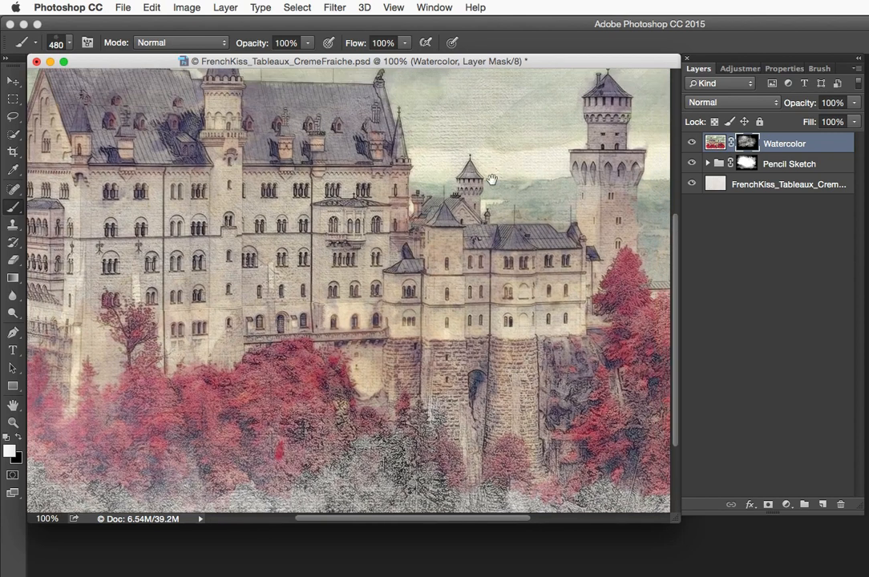
{"action": "left_click", "coordinate": [442, 210], "text": "alt"}
{"action": "left_click", "coordinate": [426, 219], "text": "alt"}
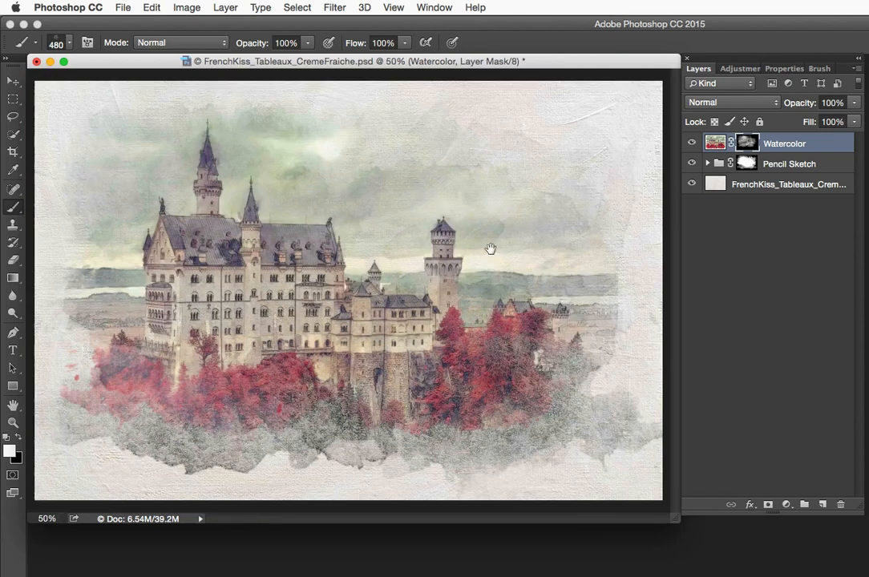
{"action": "left_click", "coordinate": [748, 143], "text": "alt"}
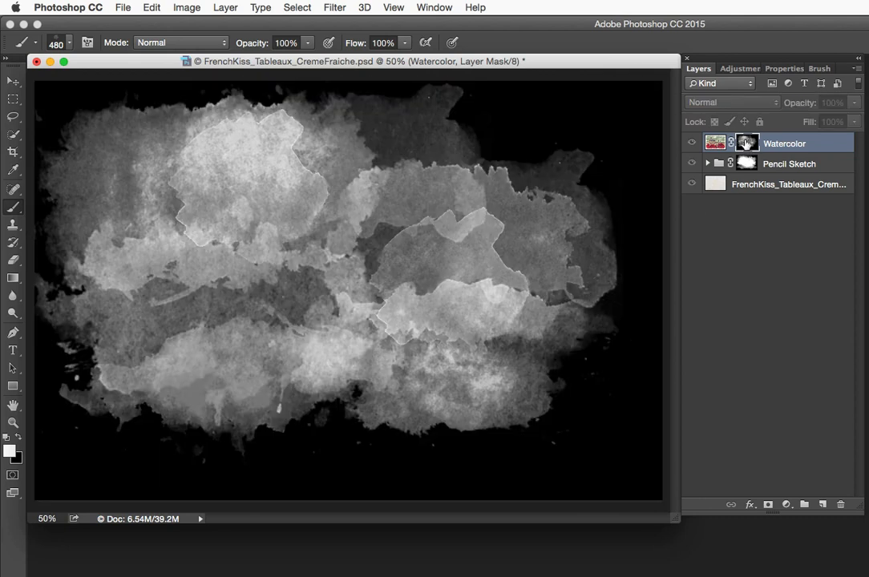
{"action": "left_click", "coordinate": [746, 145], "text": "alt"}
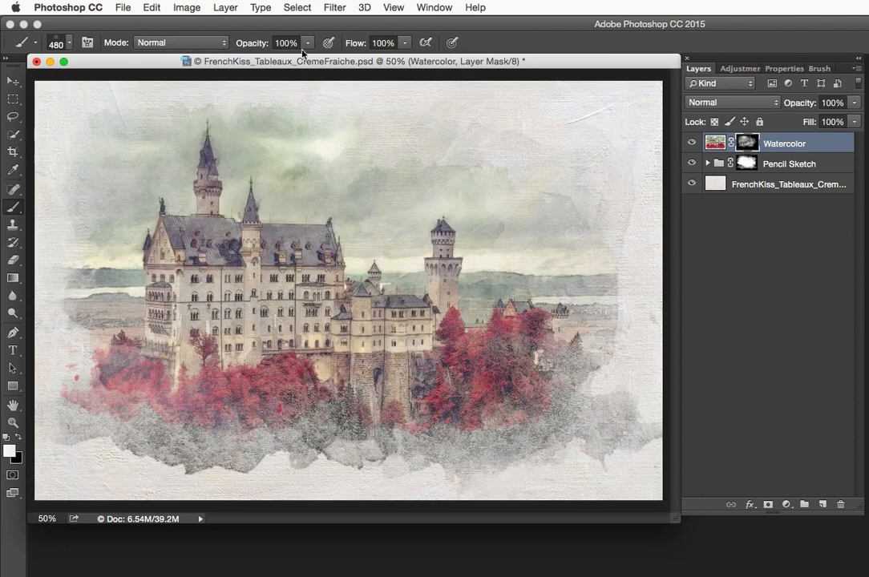
Lasso a freehand selection around the lower band of red and grey trees below the castle, with the Watercolor mask active
{"action": "left_click_drag", "start_coordinate": [8, 119], "coordinate": [52, 112]}
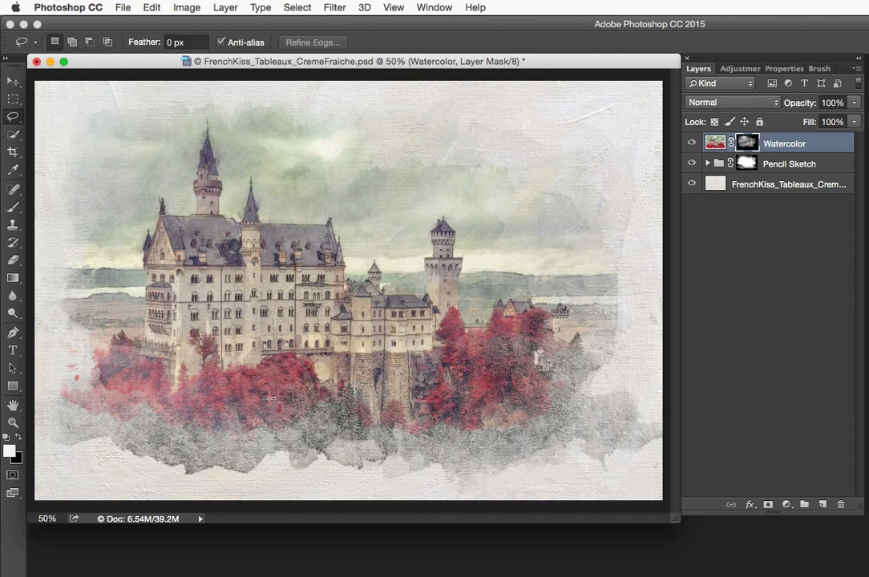
{"action": "left_click_drag", "start_coordinate": [250, 398], "coordinate": [128, 351]}
{"action": "mouse_move", "coordinate": [62, 369]}
{"action": "left_mouse_down"}
{"action": "mouse_move", "coordinate": [61, 401]}
{"action": "mouse_move", "coordinate": [131, 446]}
{"action": "mouse_move", "coordinate": [277, 448]}
{"action": "mouse_move", "coordinate": [319, 462]}
{"action": "mouse_move", "coordinate": [445, 465]}
{"action": "mouse_move", "coordinate": [527, 447]}
{"action": "left_mouse_up"}
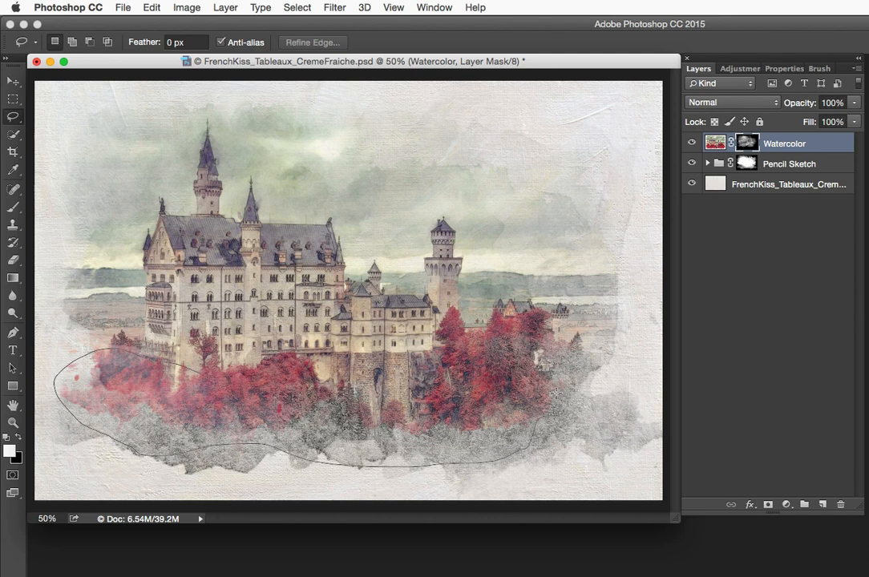
{"action": "mouse_move", "coordinate": [555, 393]}
{"action": "left_mouse_down"}
{"action": "mouse_move", "coordinate": [471, 378]}
{"action": "mouse_move", "coordinate": [260, 380]}
{"action": "left_mouse_up"}
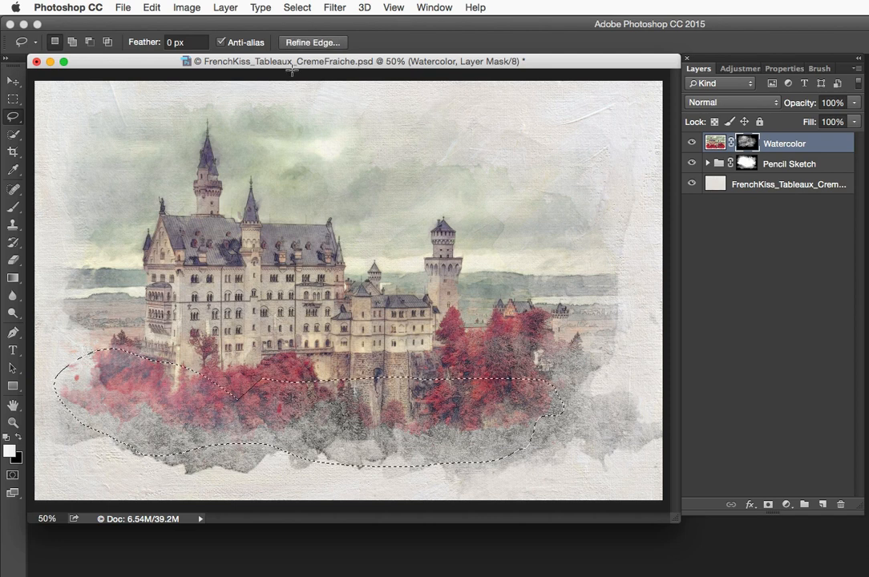
Feather the selection of the lower trees by 25 pixels and hide the selection outline
{"action": "left_click", "coordinate": [297, 7]}
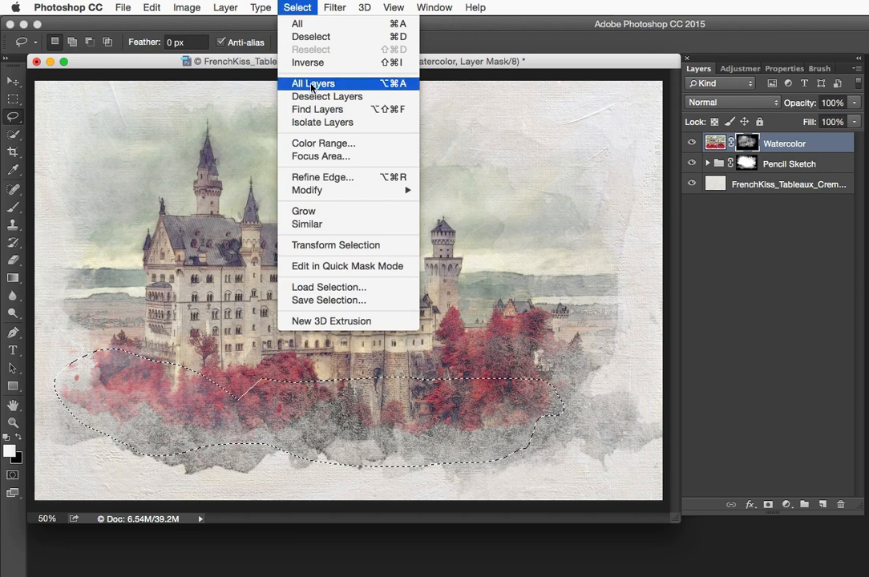
{"action": "mouse_move", "coordinate": [308, 193]}
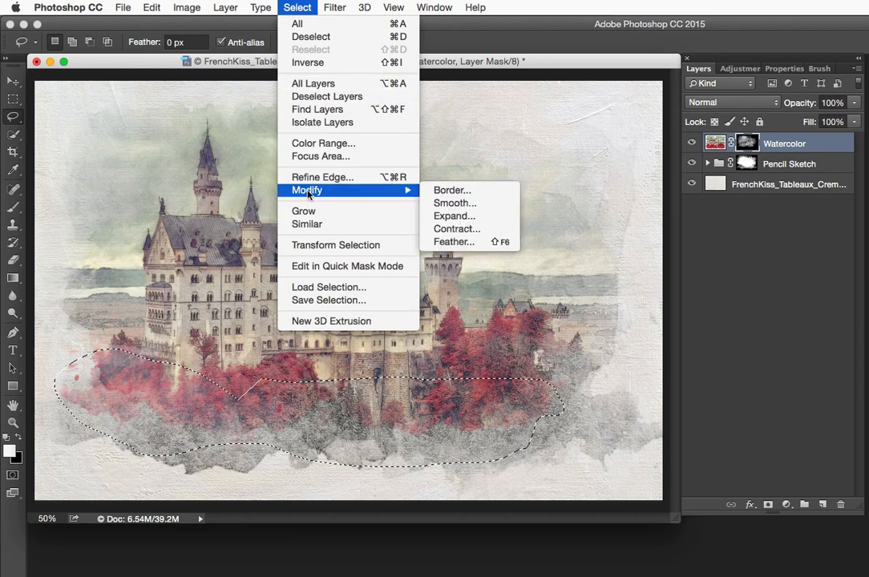
{"action": "left_click", "coordinate": [455, 241]}
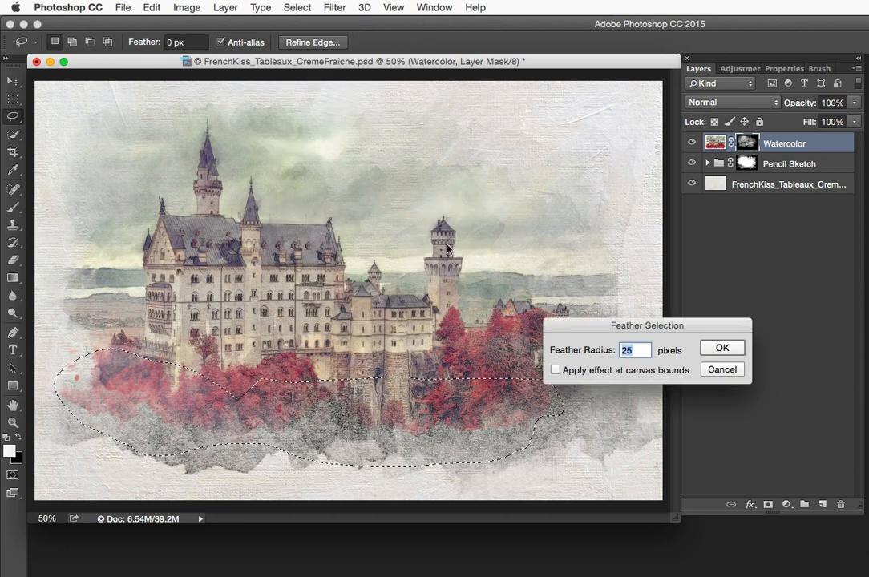
{"action": "left_click_drag", "start_coordinate": [591, 328], "coordinate": [580, 311]}
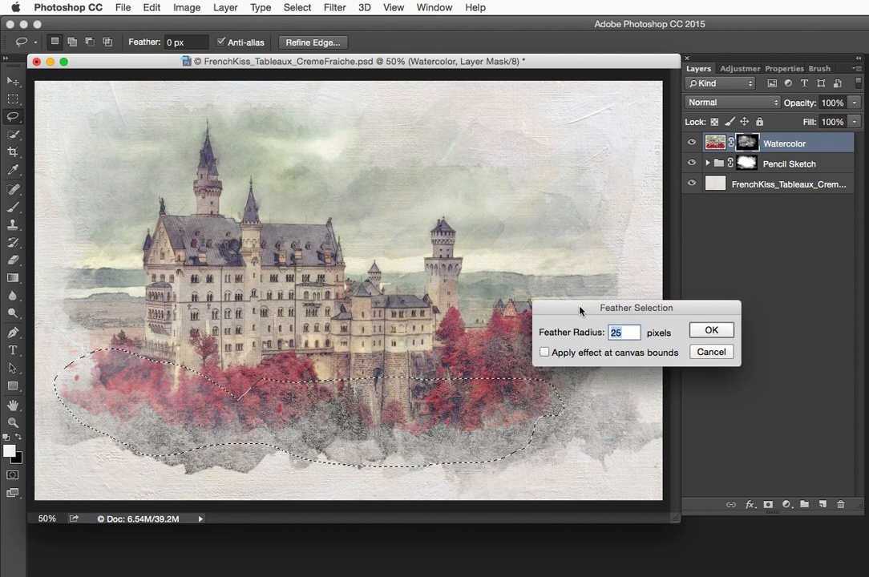
{"action": "left_click", "coordinate": [711, 330]}
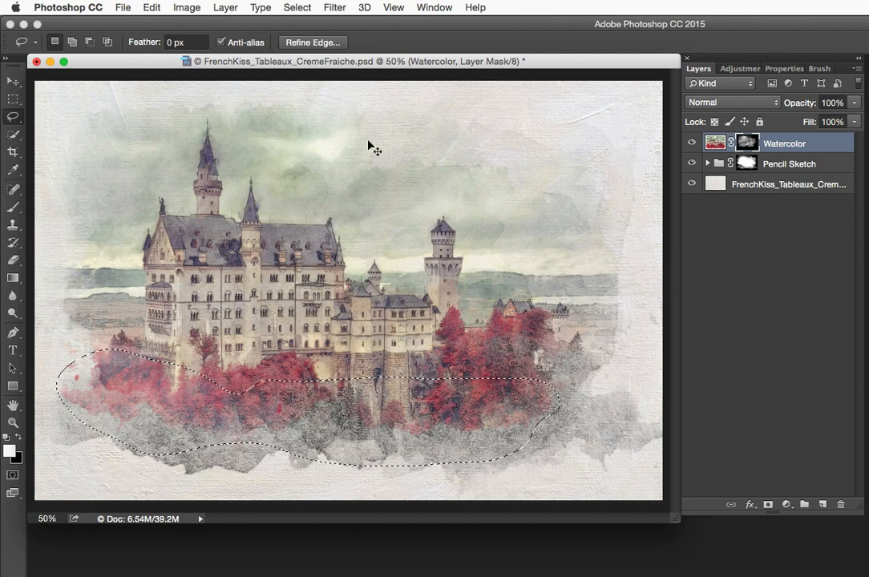
{"action": "key", "text": "ctrl+d"}
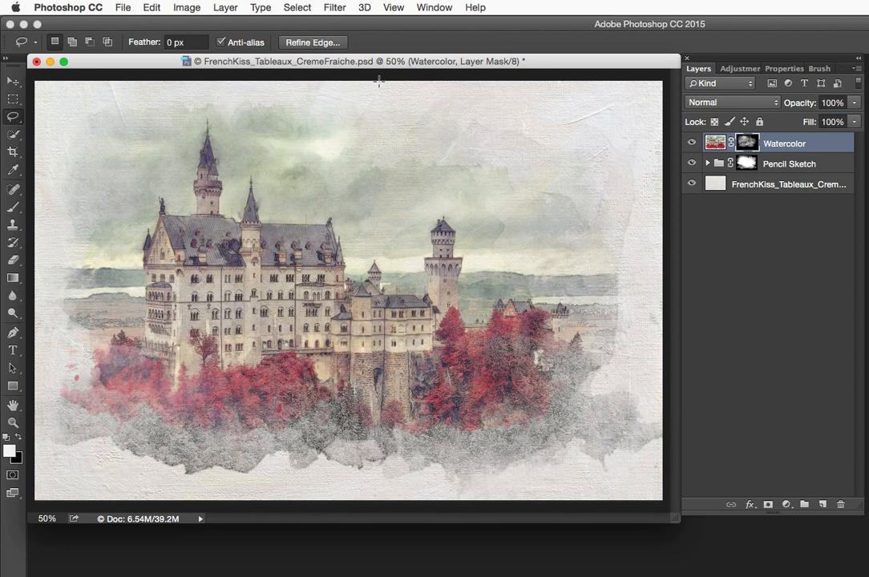
Apply a Gaussian Blur with a radius of 34.6 pixels to the selected tree area of the Watercolor mask
{"action": "left_click", "coordinate": [331, 8]}
{"action": "mouse_move", "coordinate": [361, 168]}
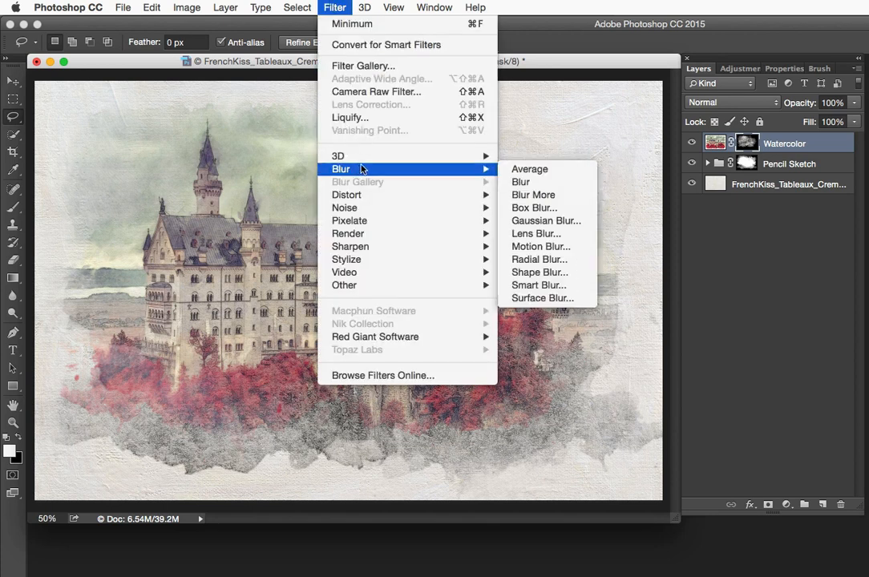
{"action": "left_click", "coordinate": [546, 221]}
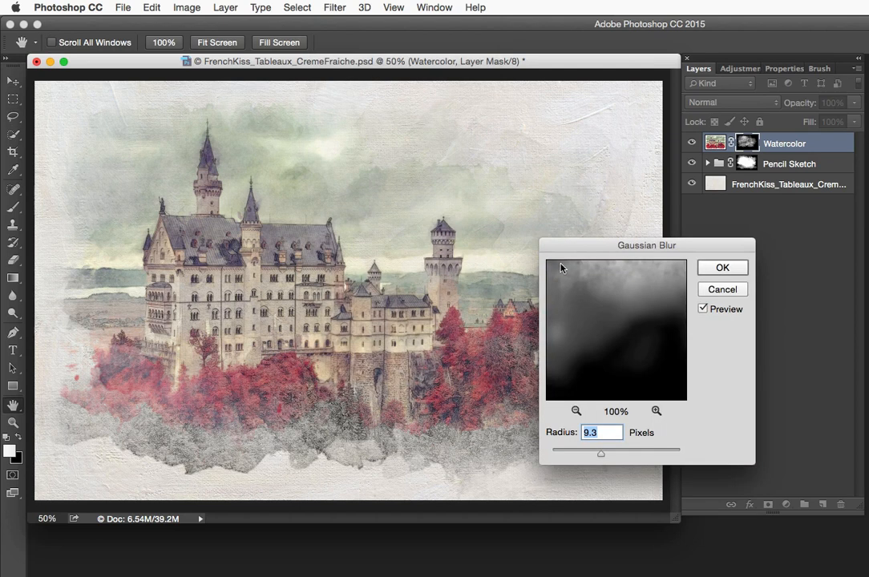
{"action": "left_click_drag", "start_coordinate": [570, 253], "coordinate": [589, 203]}
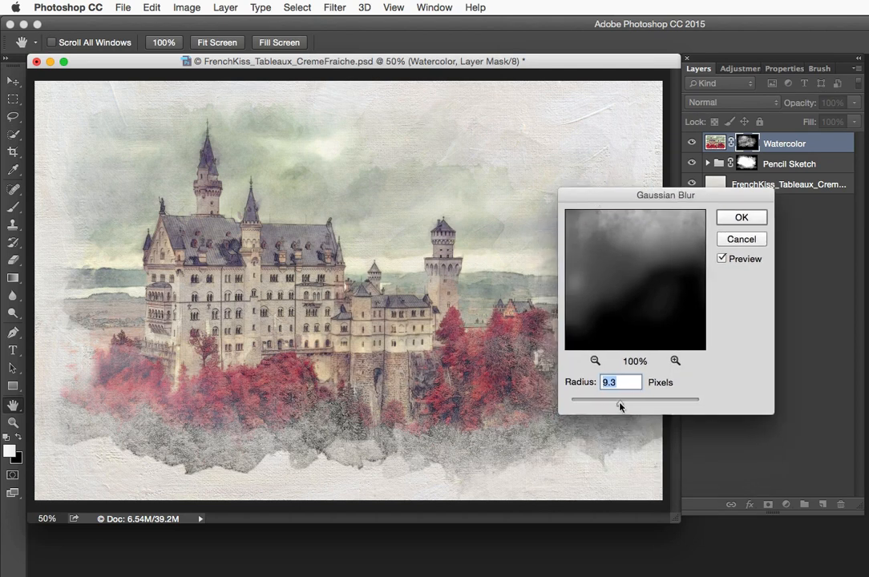
{"action": "mouse_move", "coordinate": [620, 407]}
{"action": "left_mouse_down"}
{"action": "mouse_move", "coordinate": [650, 406]}
{"action": "mouse_move", "coordinate": [561, 403]}
{"action": "mouse_move", "coordinate": [634, 407]}
{"action": "left_mouse_up"}
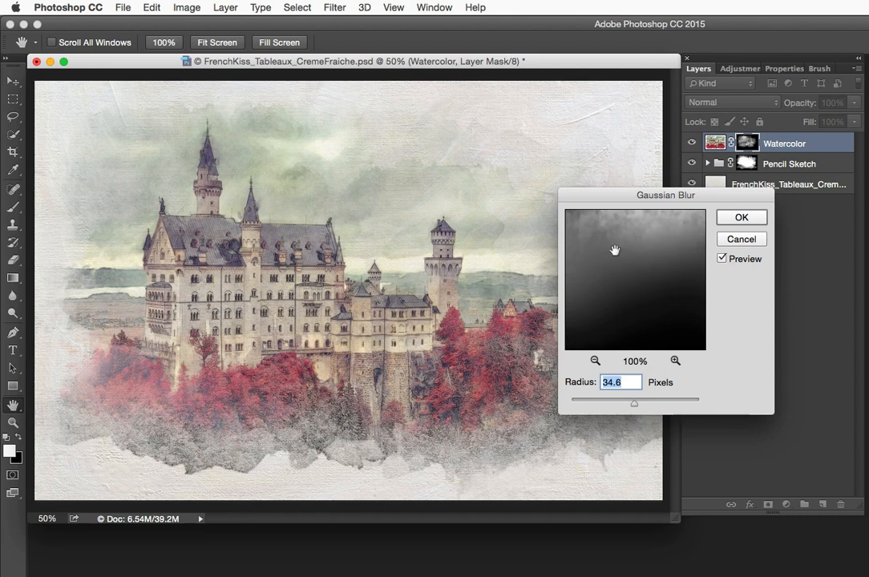
{"action": "left_click_drag", "start_coordinate": [607, 202], "coordinate": [591, 115]}
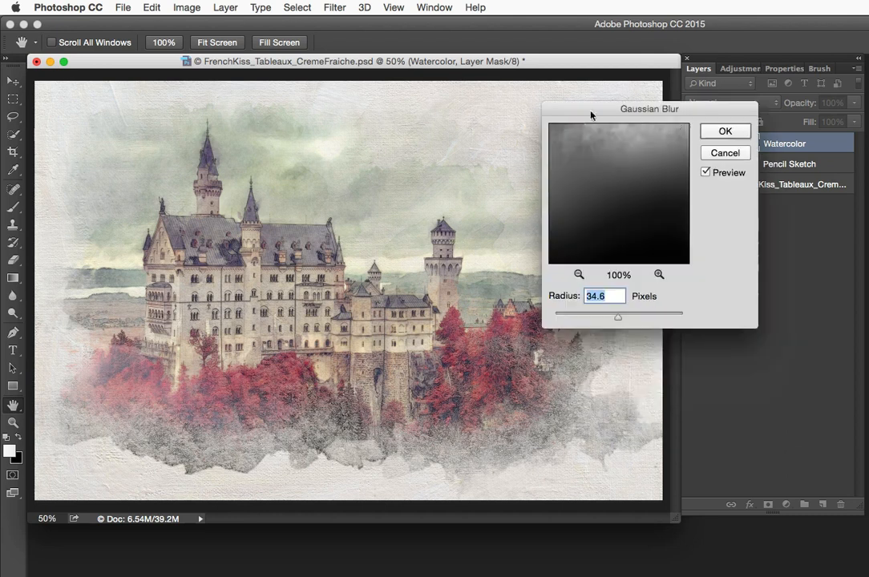
{"action": "left_click", "coordinate": [725, 132]}
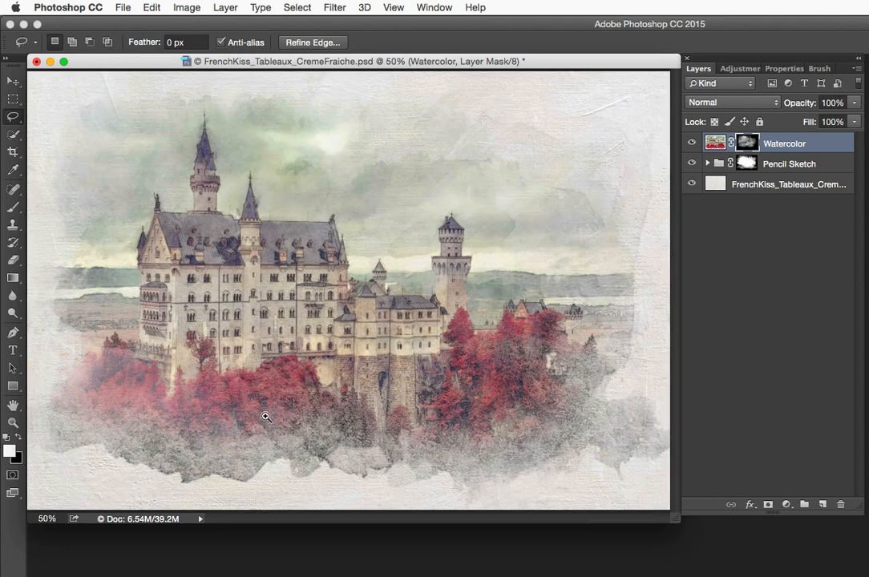
{"action": "key", "text": "super+plus"}
{"action": "key", "text": "super+minus"}
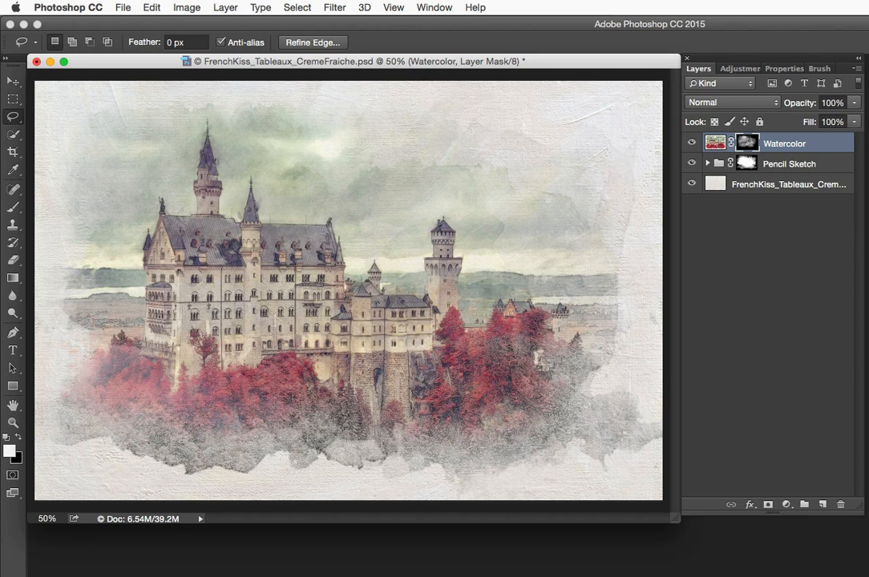
Bring up the finished document PSW_484_Watercolor_Blended_with_Pencil_Sketch_Effect Example.psd, minimizing the other images that were restored along the way
{"action": "mouse_move", "coordinate": [2, 290]}
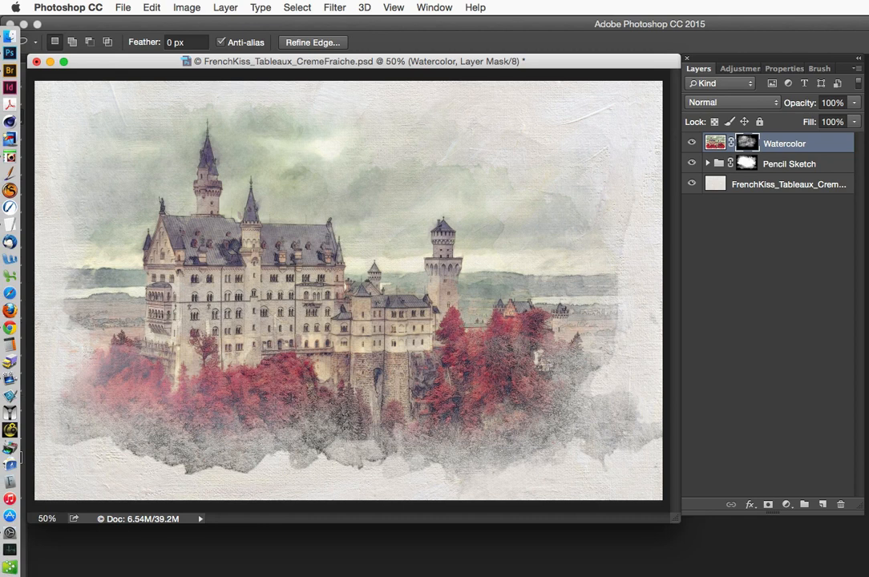
{"action": "left_click", "coordinate": [10, 571]}
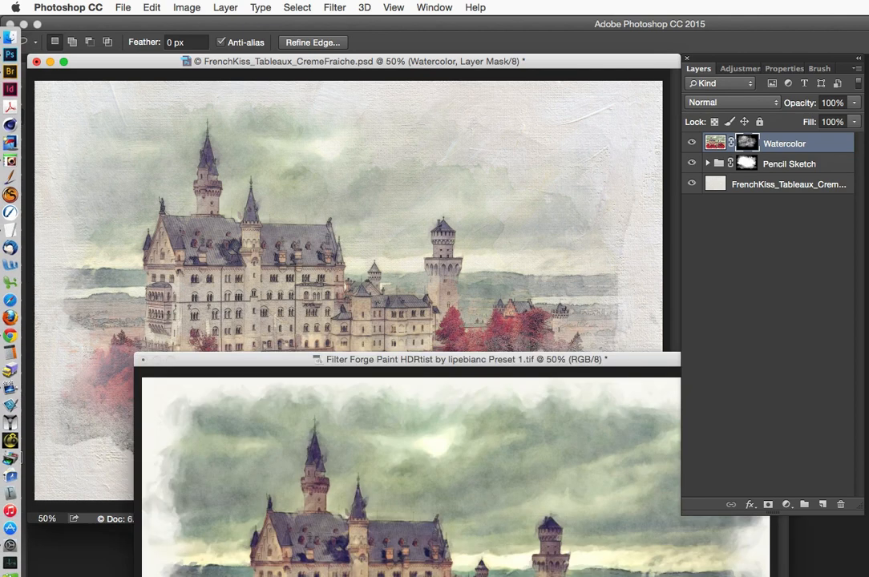
{"action": "left_click", "coordinate": [158, 363]}
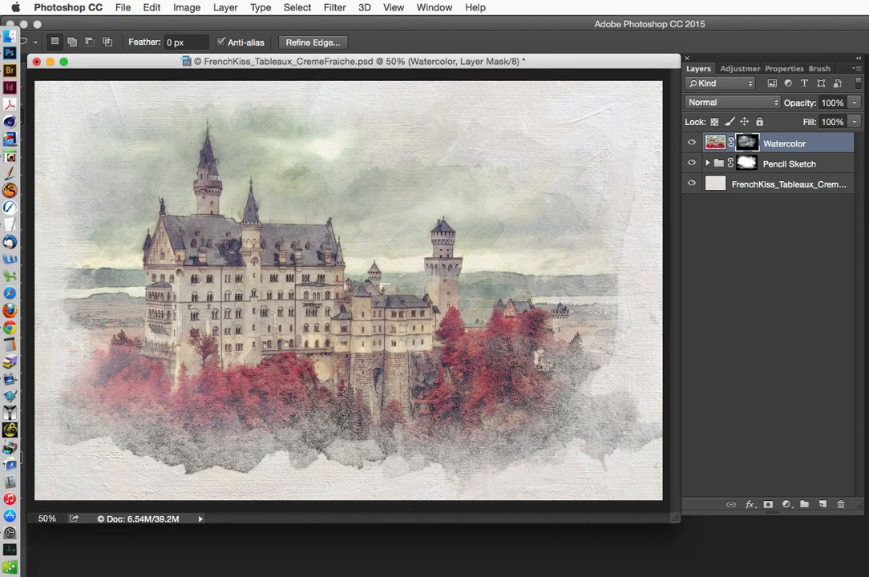
{"action": "left_click", "coordinate": [10, 571]}
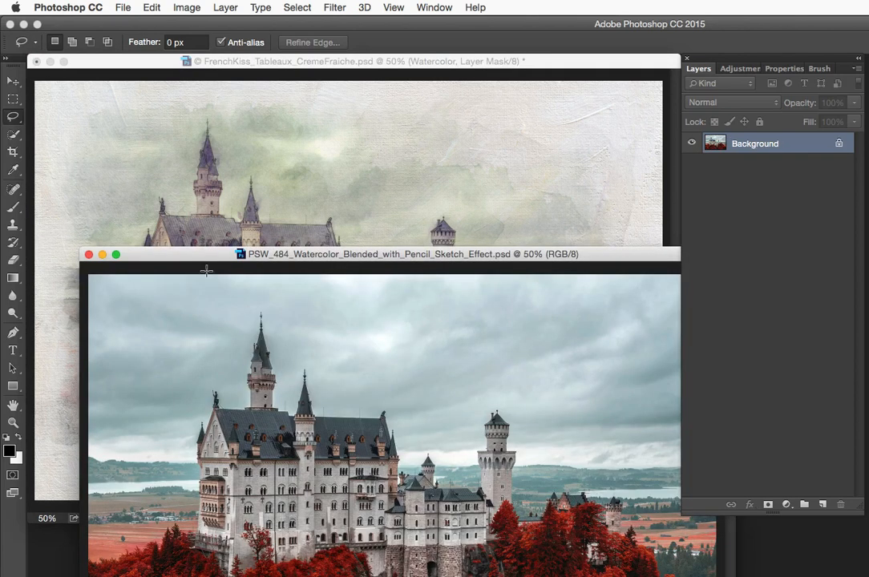
{"action": "left_click", "coordinate": [102, 255]}
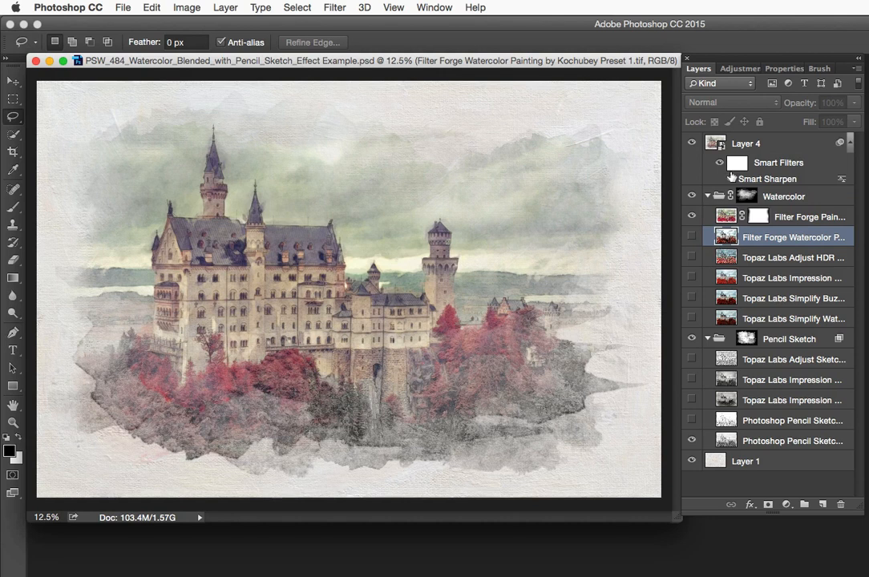
Hide the sharpened Layer 4, widen the layer list to show full names, and select the Filter Forge Paint HDRtist layer
{"action": "left_click", "coordinate": [693, 145]}
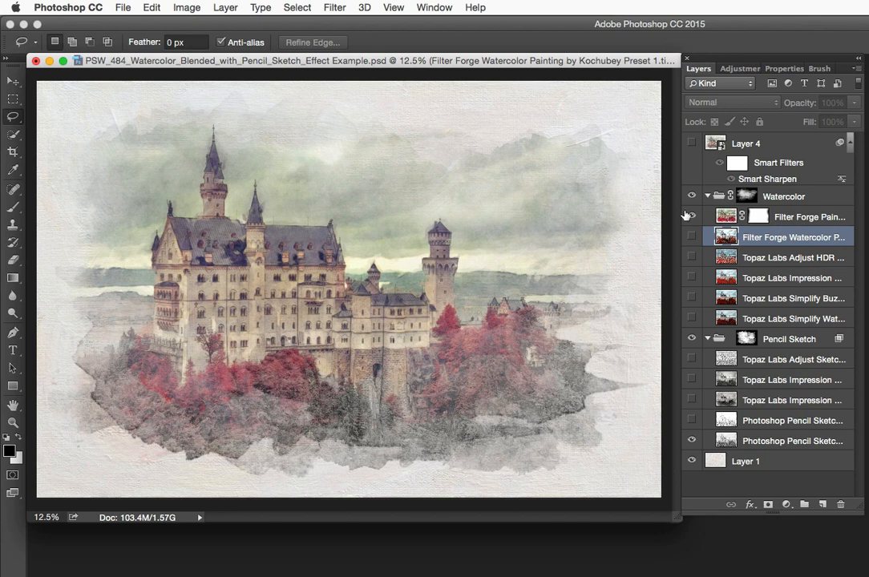
{"action": "left_click_drag", "start_coordinate": [681, 211], "coordinate": [583, 216]}
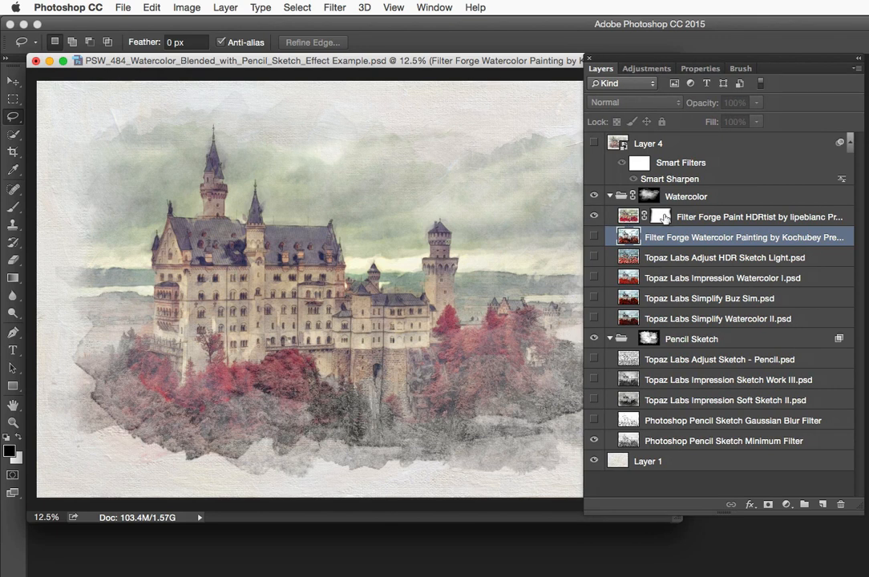
{"action": "left_click", "coordinate": [714, 218]}
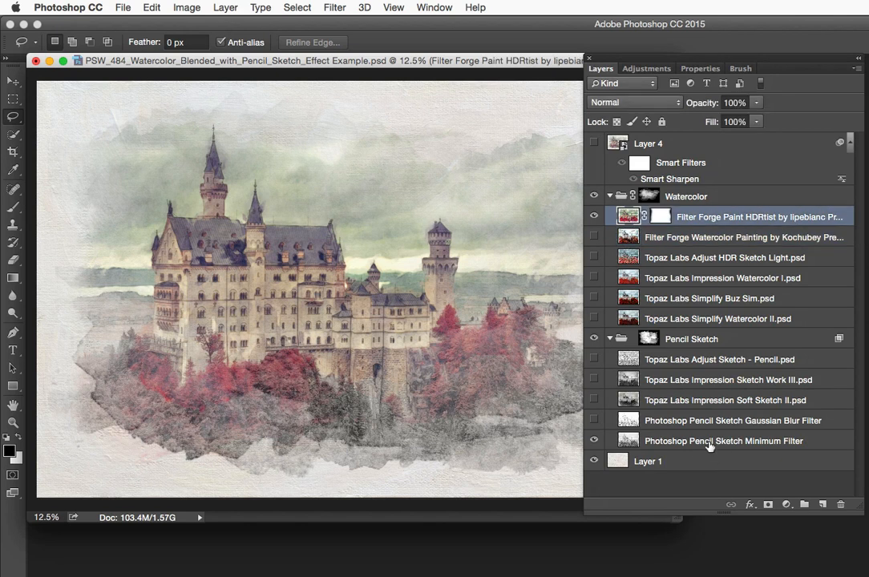
Swap the Filter Forge Paint HDRtist layer for Filter Forge Watercolor Painting, then for Topaz Labs Adjust HDR Sketch Light, previewing each alone
{"action": "left_click", "coordinate": [594, 218]}
{"action": "left_click", "coordinate": [595, 238]}
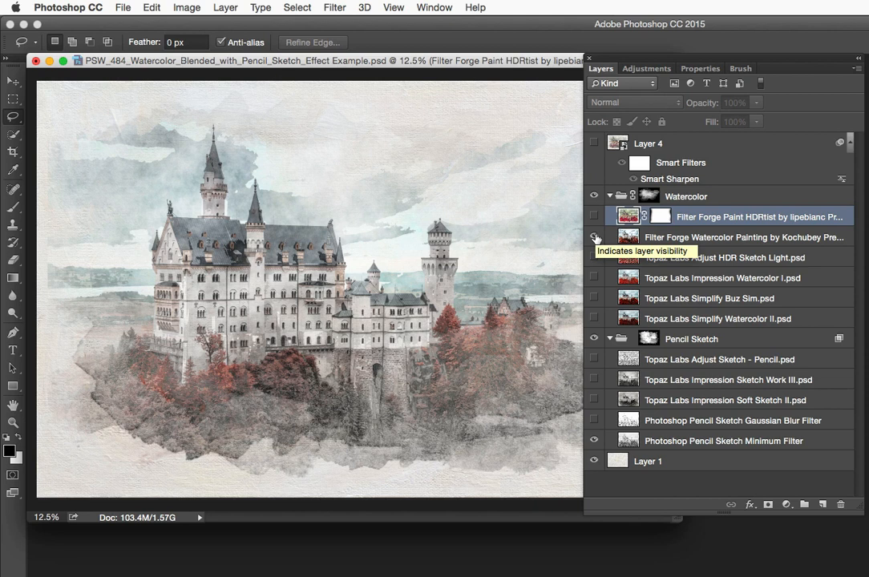
{"action": "left_click", "coordinate": [594, 237]}
{"action": "left_click", "coordinate": [594, 257]}
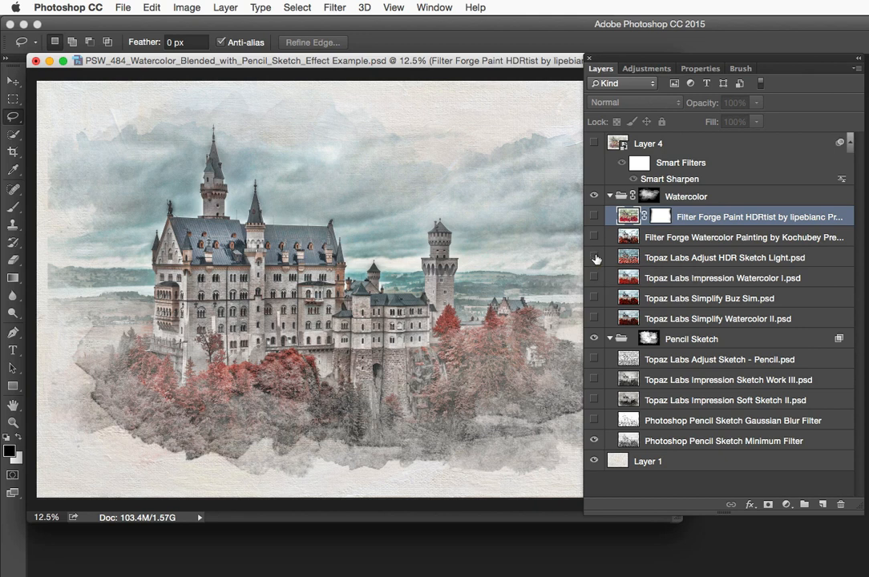
{"action": "left_click", "coordinate": [595, 257]}
Preview the Topaz Labs Impression Watercolor I, Simplify Buz Sim and Simplify Watercolor II layers one at a time, hiding each after viewing
{"action": "left_click", "coordinate": [594, 278]}
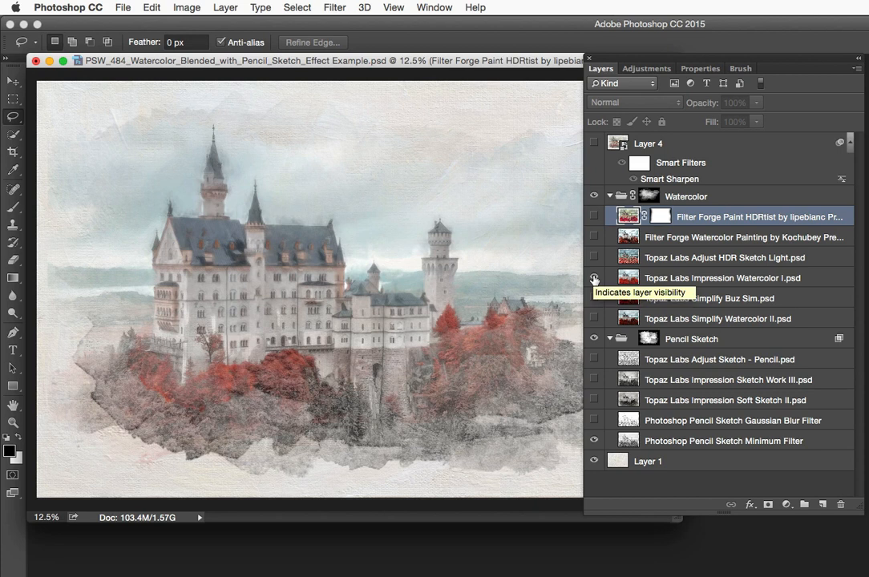
{"action": "left_click", "coordinate": [594, 279]}
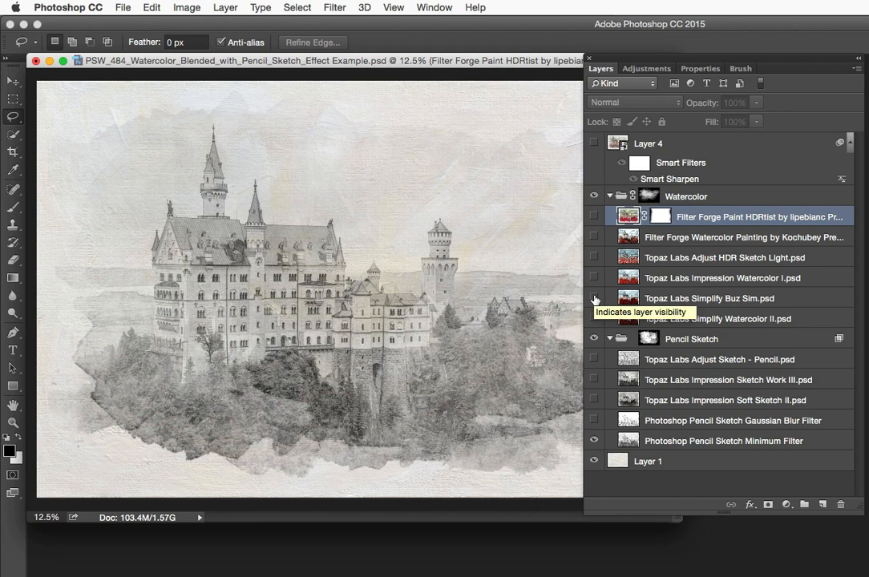
{"action": "left_click", "coordinate": [594, 298]}
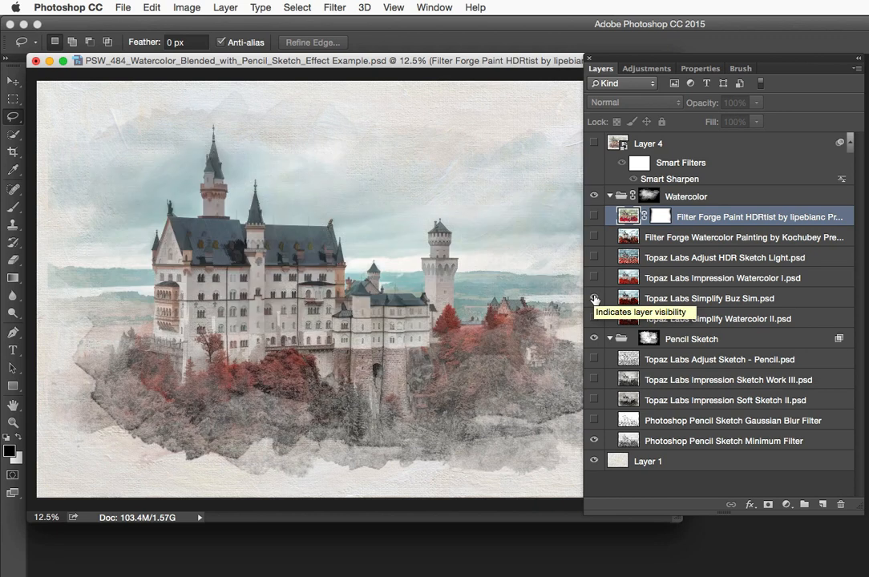
{"action": "left_click", "coordinate": [594, 298]}
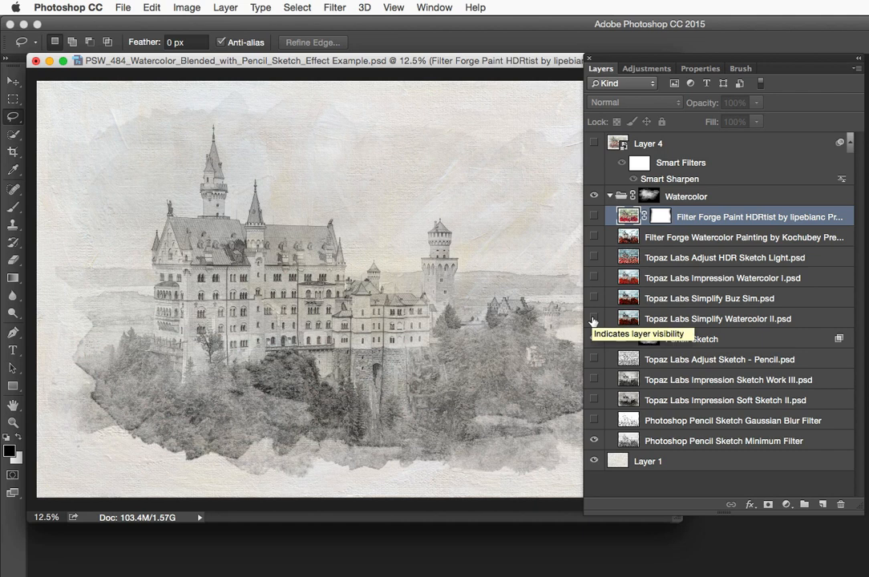
{"action": "left_click", "coordinate": [594, 319]}
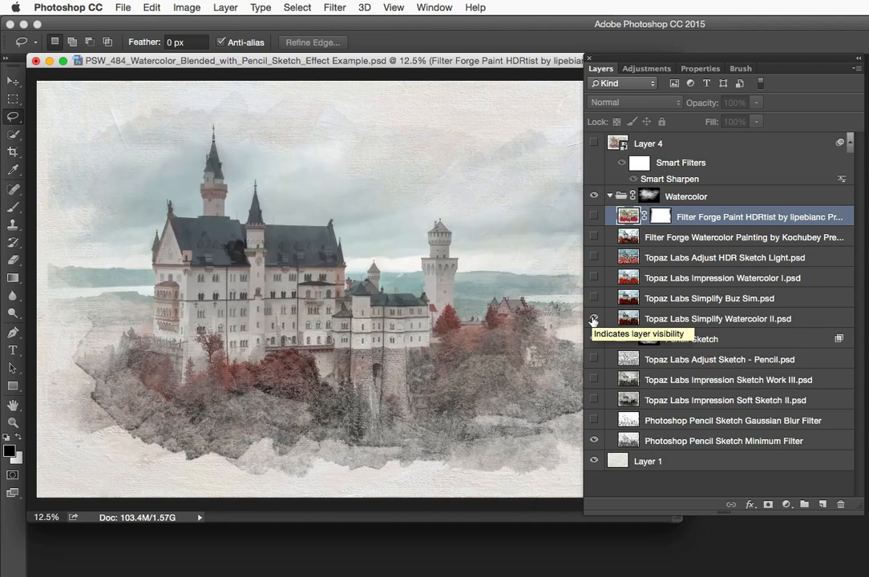
{"action": "left_click", "coordinate": [594, 319]}
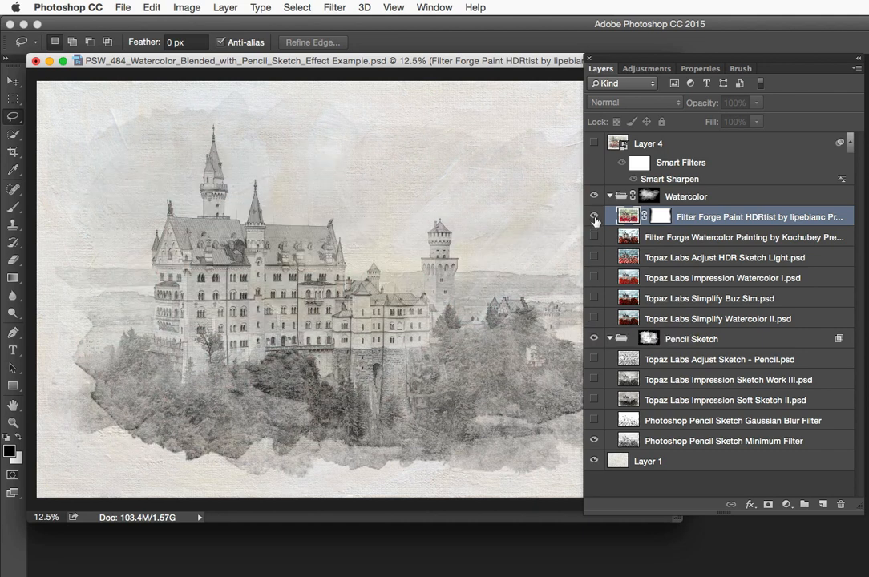
Compare the Paint HDRtist, Watercolor Painting and HDR Sketch Light layers one at a time, leaving only Paint HDRtist visible in the Watercolor group
{"action": "left_click", "coordinate": [594, 218]}
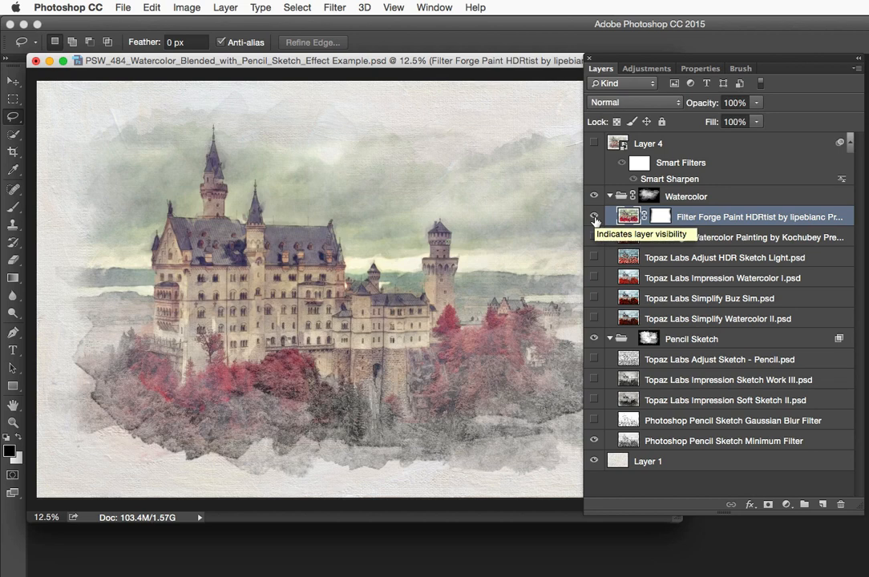
{"action": "left_click", "coordinate": [594, 219]}
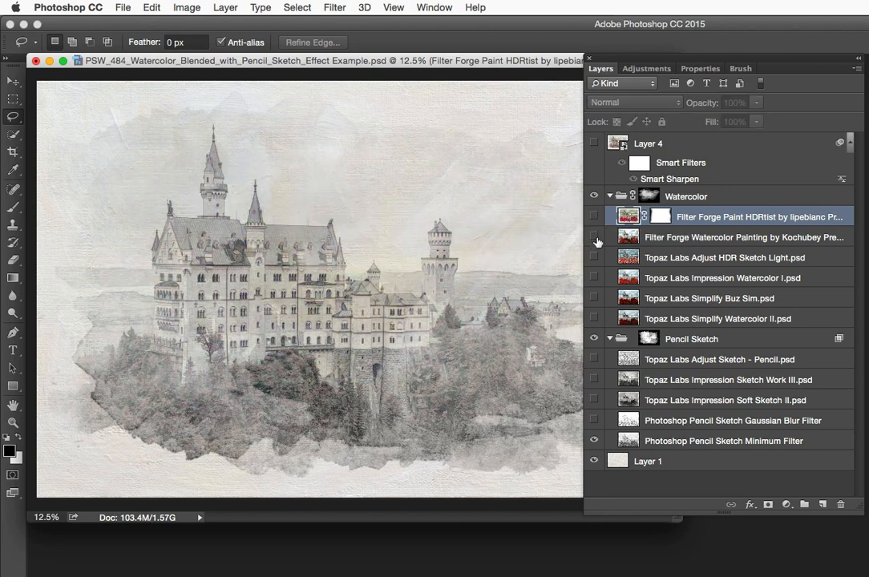
{"action": "left_click", "coordinate": [594, 237]}
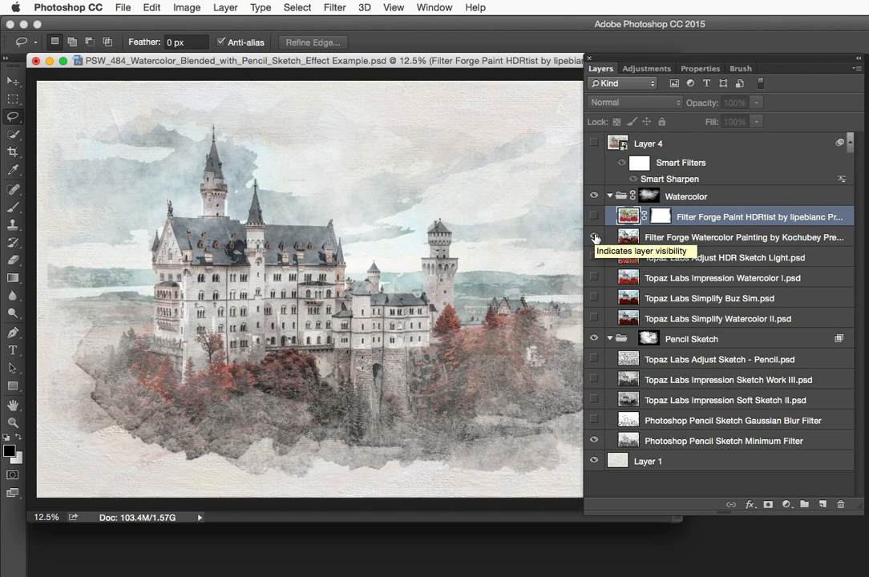
{"action": "left_click", "coordinate": [594, 239]}
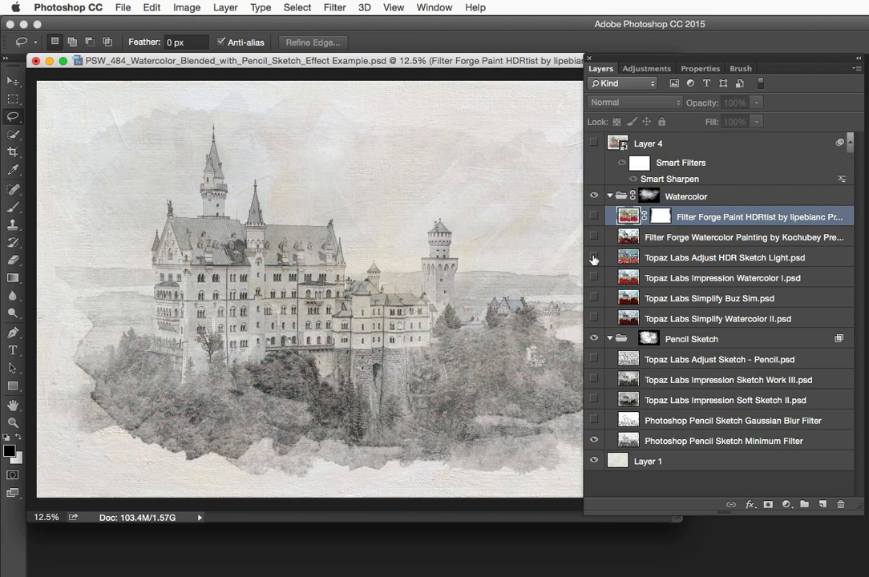
{"action": "left_click", "coordinate": [595, 258]}
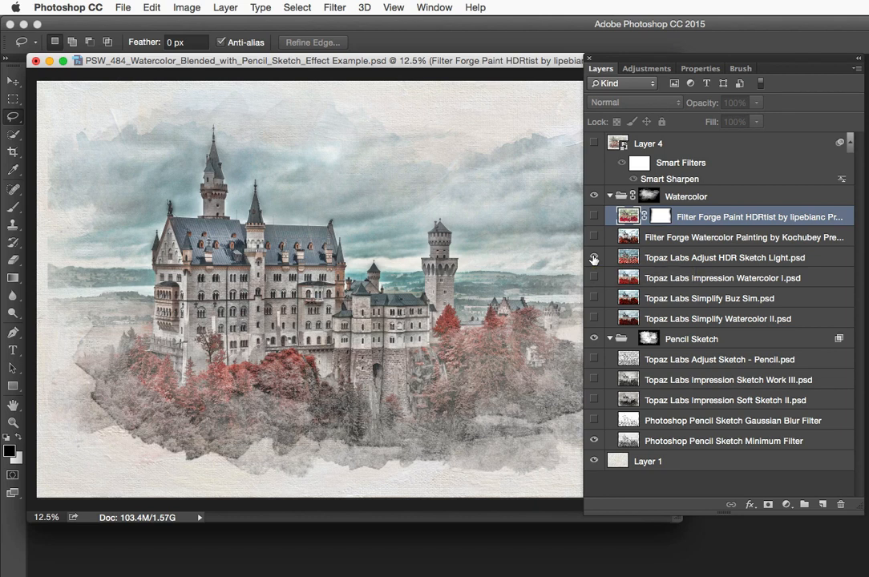
{"action": "left_click", "coordinate": [594, 258]}
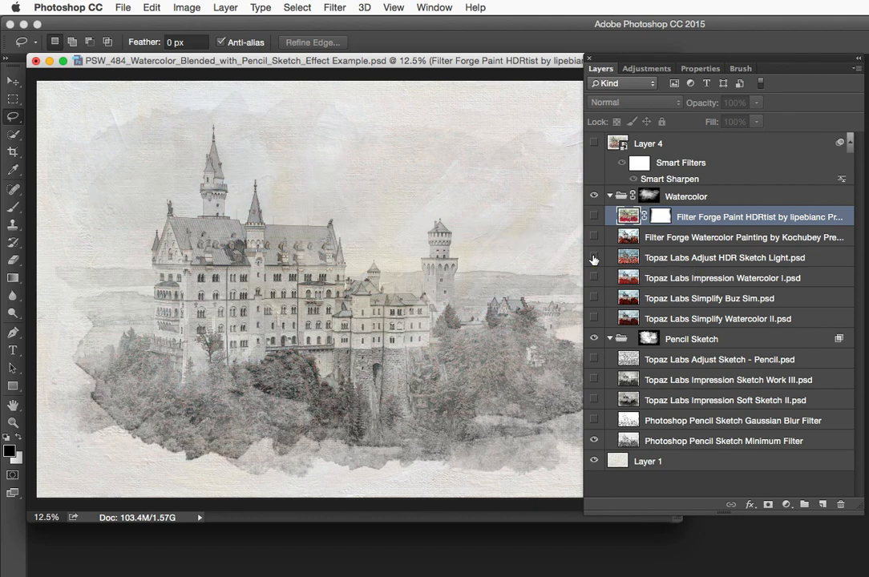
{"action": "left_click", "coordinate": [594, 216]}
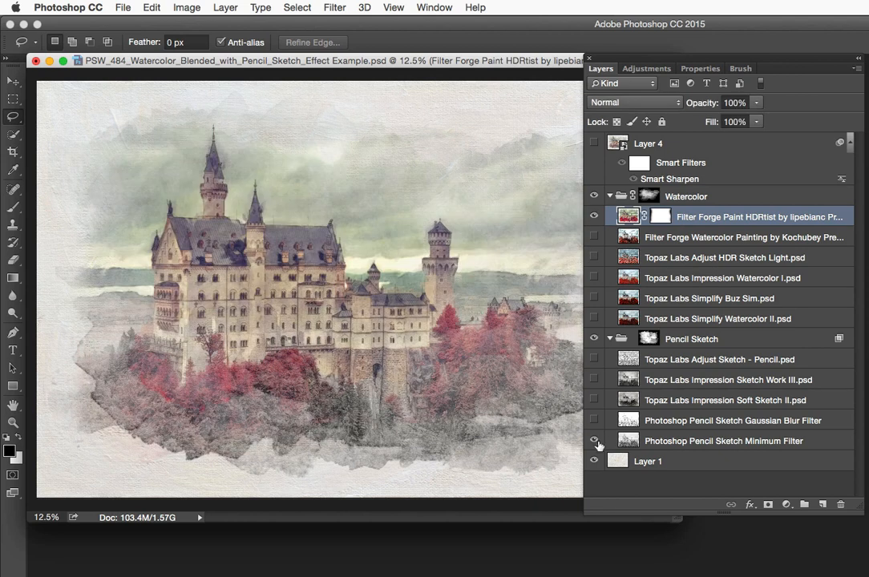
Hide the Photoshop Pencil Sketch Minimum Filter layer and preview Topaz Labs Adjust Sketch - Pencil in its place, toggling it on and off
{"action": "left_click", "coordinate": [594, 441]}
{"action": "left_click", "coordinate": [592, 360]}
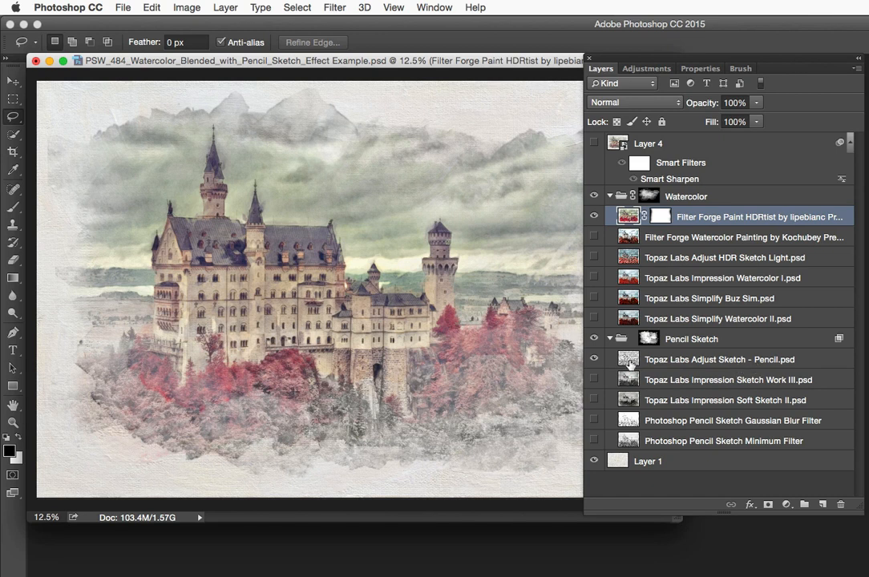
{"action": "left_click", "coordinate": [594, 359]}
{"action": "left_click", "coordinate": [593, 359]}
{"action": "left_click", "coordinate": [594, 359]}
Preview the Impression Sketch Work III, Impression Soft Sketch II and Pencil Sketch Gaussian Blur Filter layers individually, hiding each after viewing
{"action": "left_click", "coordinate": [594, 380]}
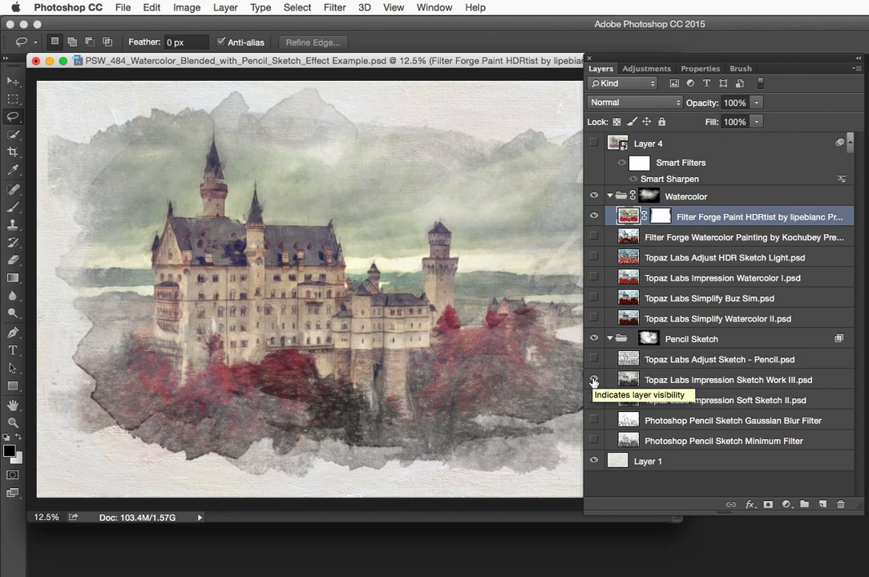
{"action": "left_click", "coordinate": [593, 380]}
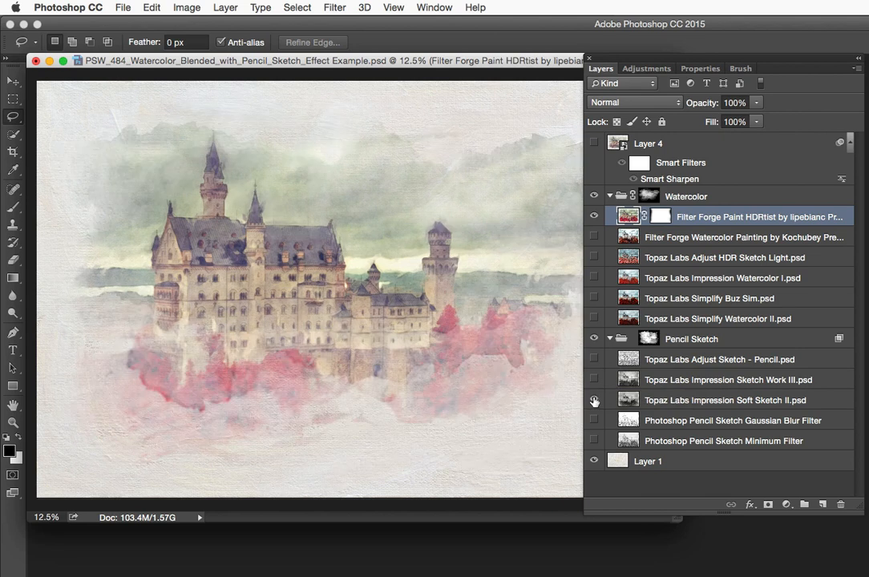
{"action": "left_click", "coordinate": [593, 400]}
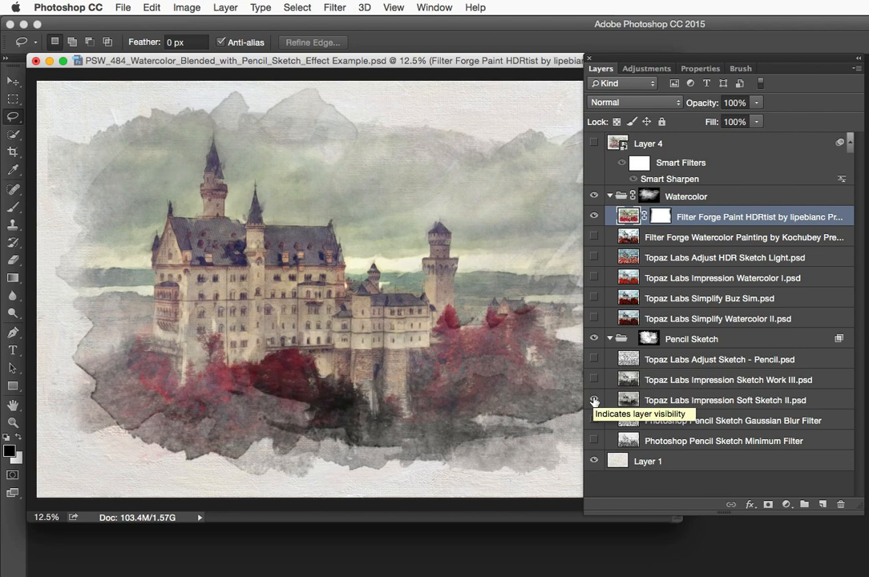
{"action": "left_click", "coordinate": [594, 400]}
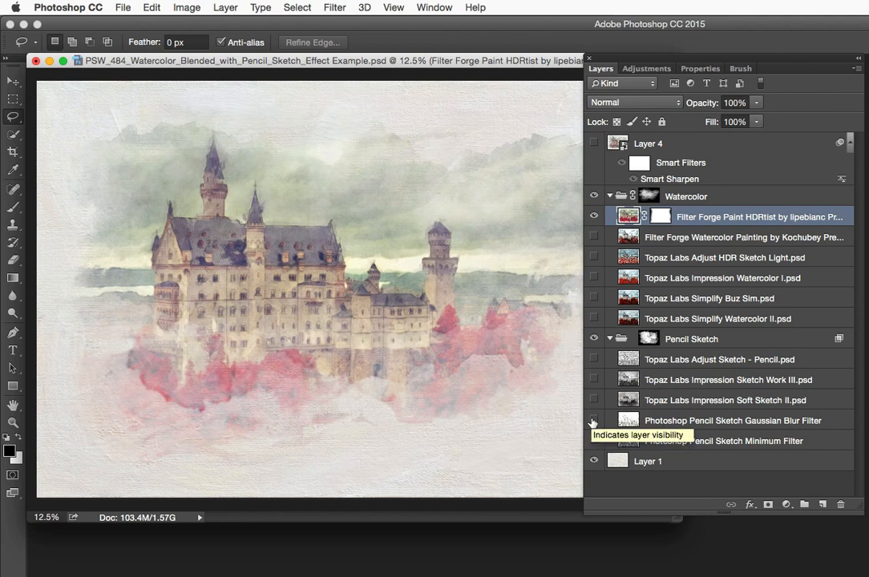
{"action": "left_click", "coordinate": [593, 421]}
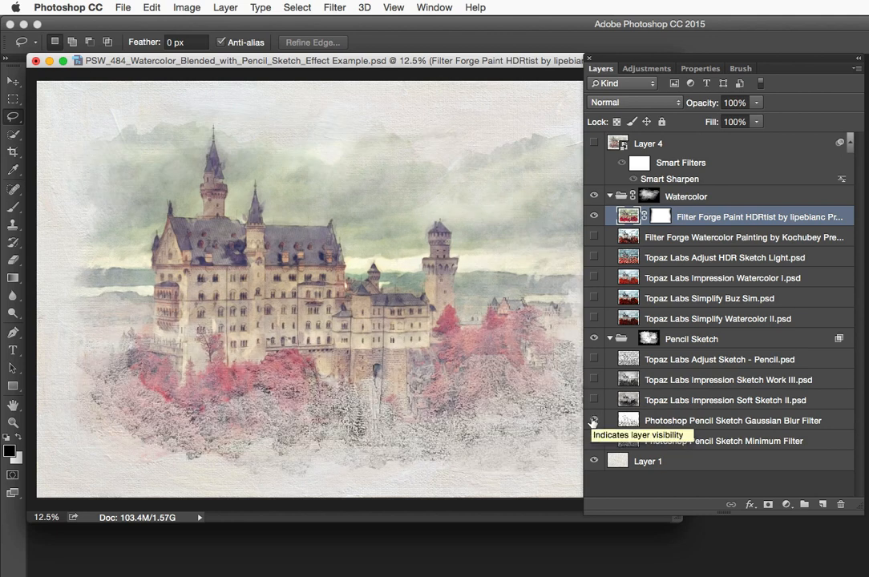
{"action": "left_click", "coordinate": [593, 423]}
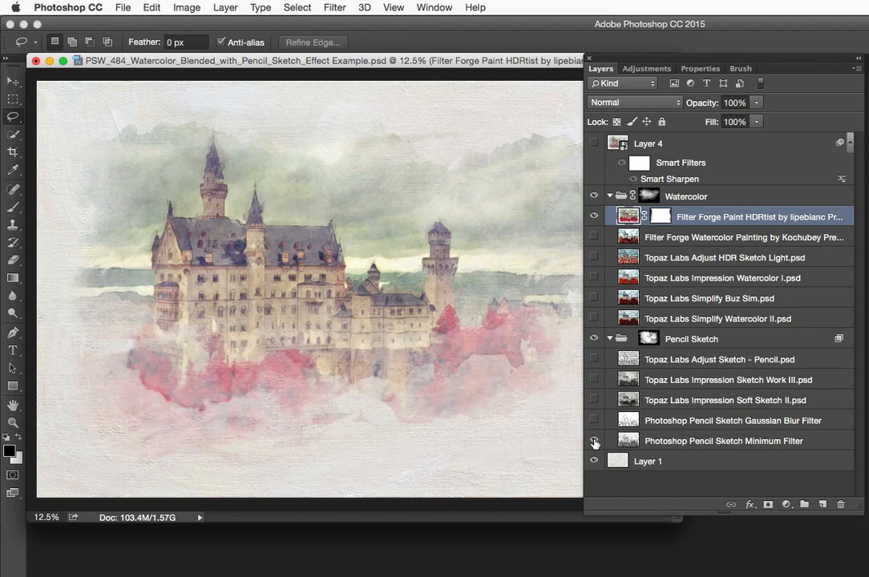
Compare the Pencil Sketch Minimum Filter layer with the Gaussian Blur Filter version, leaving only the Minimum Filter layer visible in the Pencil Sketch group
{"action": "left_click", "coordinate": [594, 441]}
{"action": "left_click", "coordinate": [594, 442]}
{"action": "left_click", "coordinate": [594, 421]}
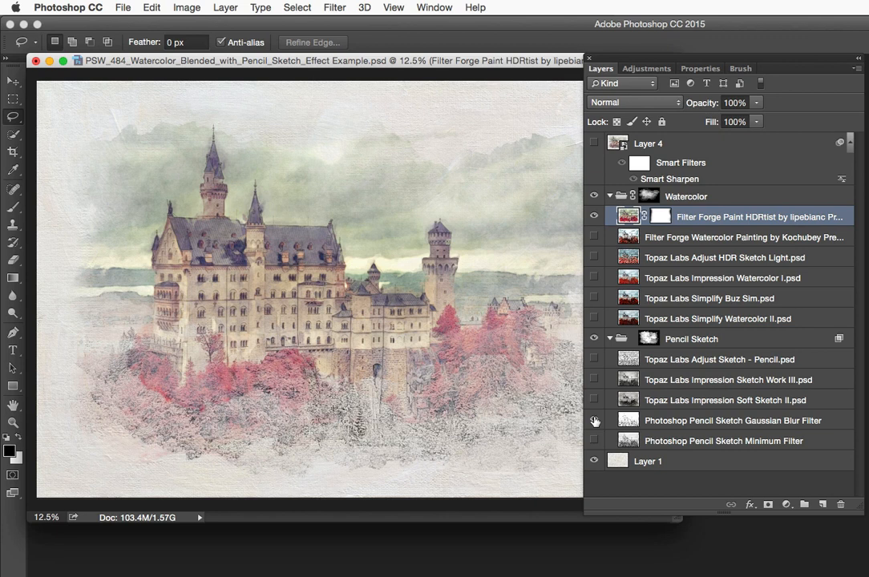
{"action": "left_click", "coordinate": [594, 421]}
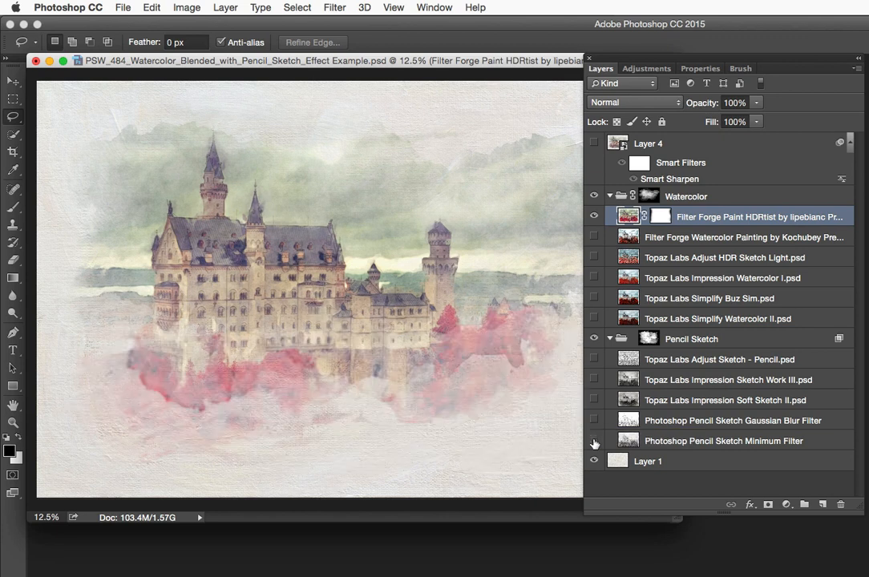
{"action": "left_click", "coordinate": [594, 441]}
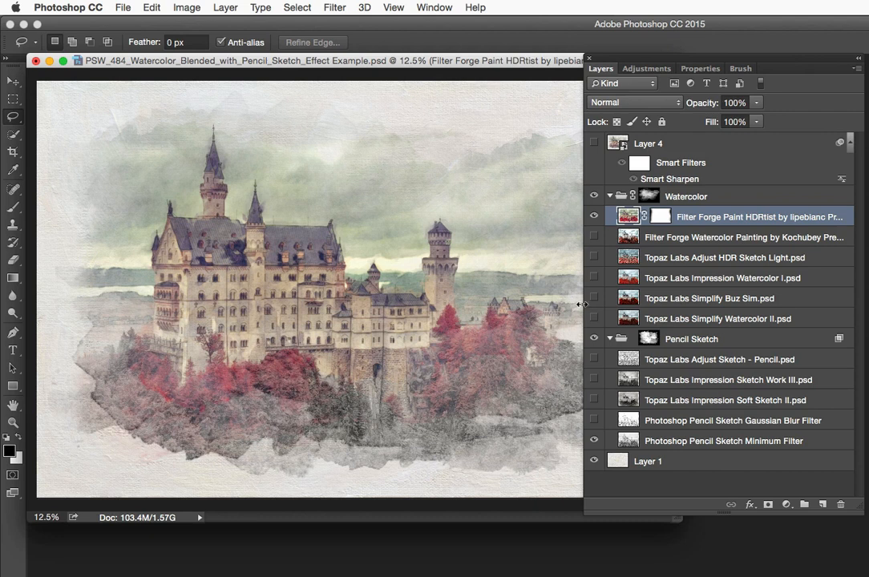
Narrow the layer list to uncover the whole canvas, activate the Brush tool, and view its brush presets without changing the brush
{"action": "left_click_drag", "start_coordinate": [584, 311], "coordinate": [743, 305]}
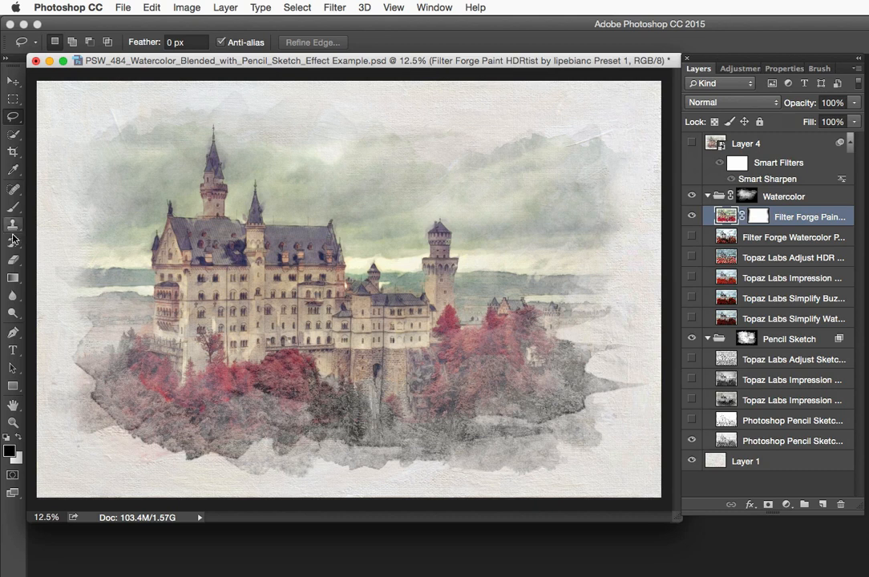
{"action": "left_click", "coordinate": [13, 207]}
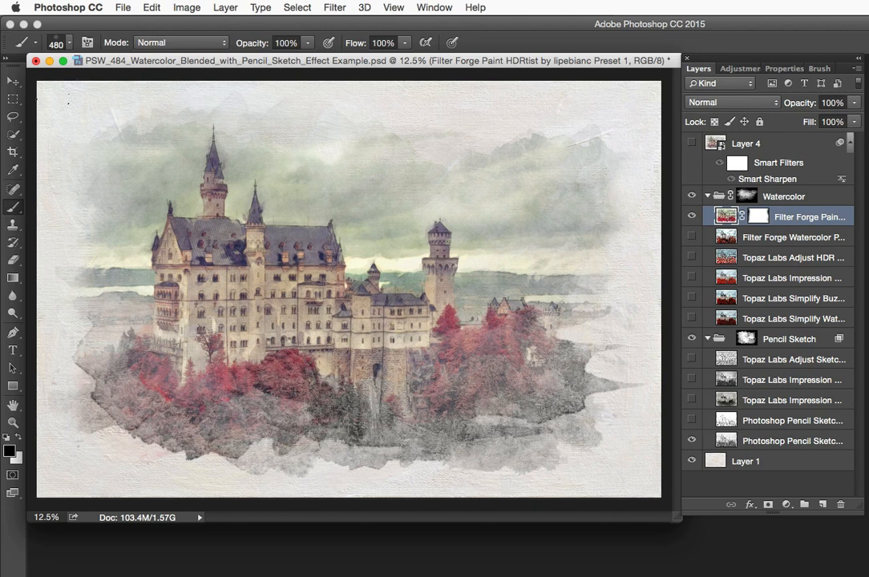
{"action": "left_click", "coordinate": [65, 45]}
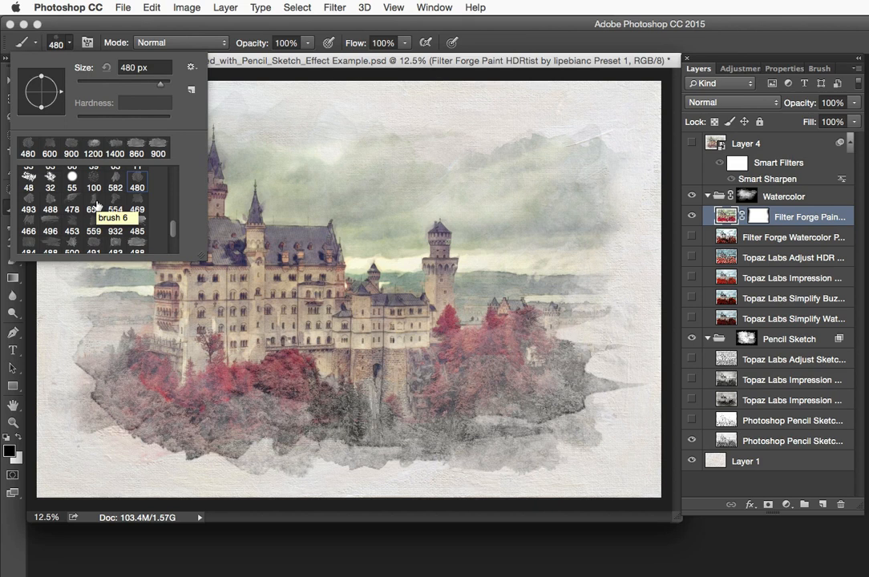
{"action": "left_click", "coordinate": [65, 43]}
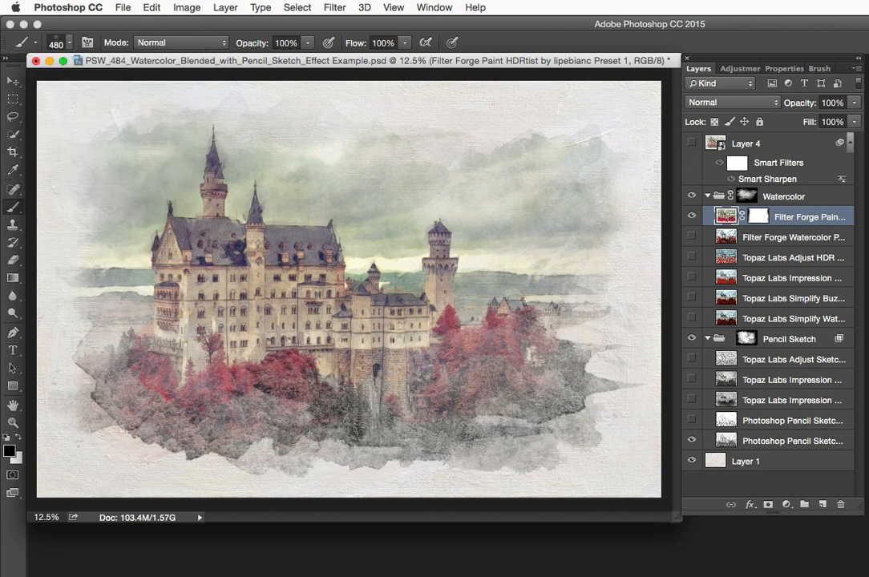